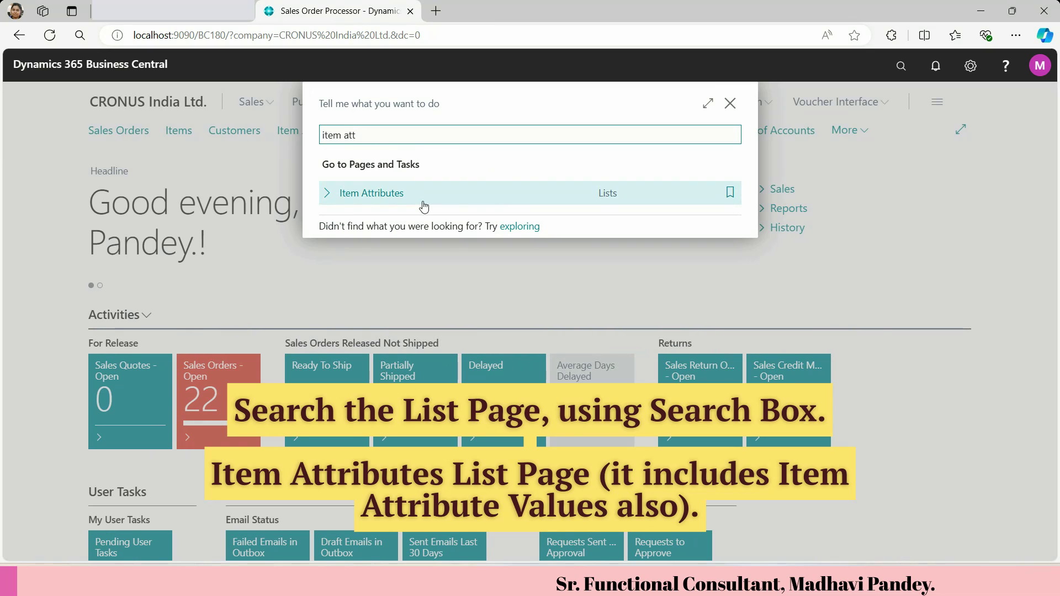
Step: Open the Item Attributes list page, look over the existing attributes, and return to the home page
click(424, 207)
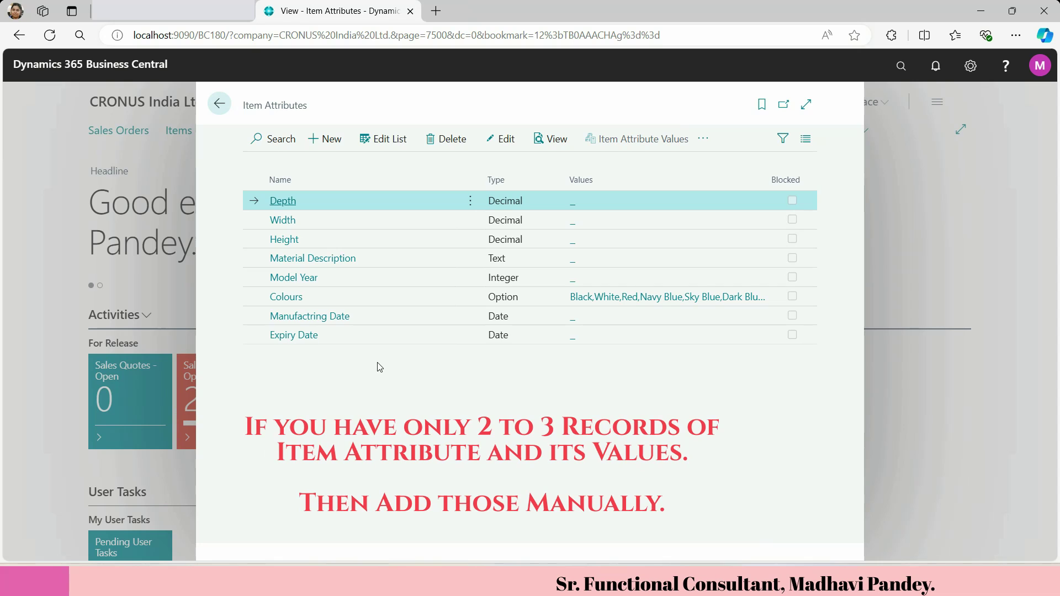
click(220, 106)
Step: Open the ITEM ATTB package from the Configuration Packages list for editing
click(860, 136)
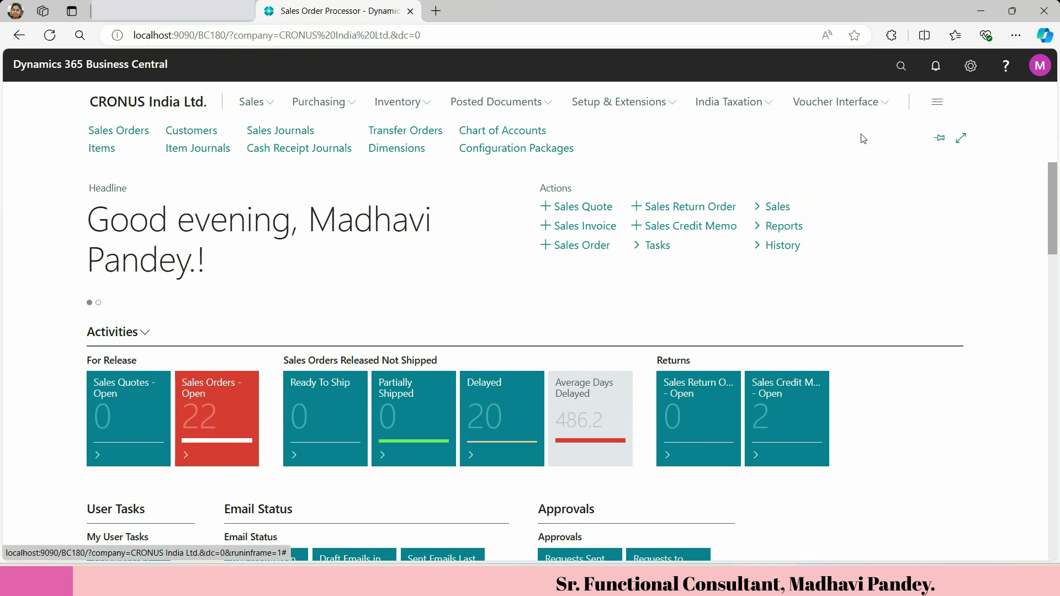
click(541, 149)
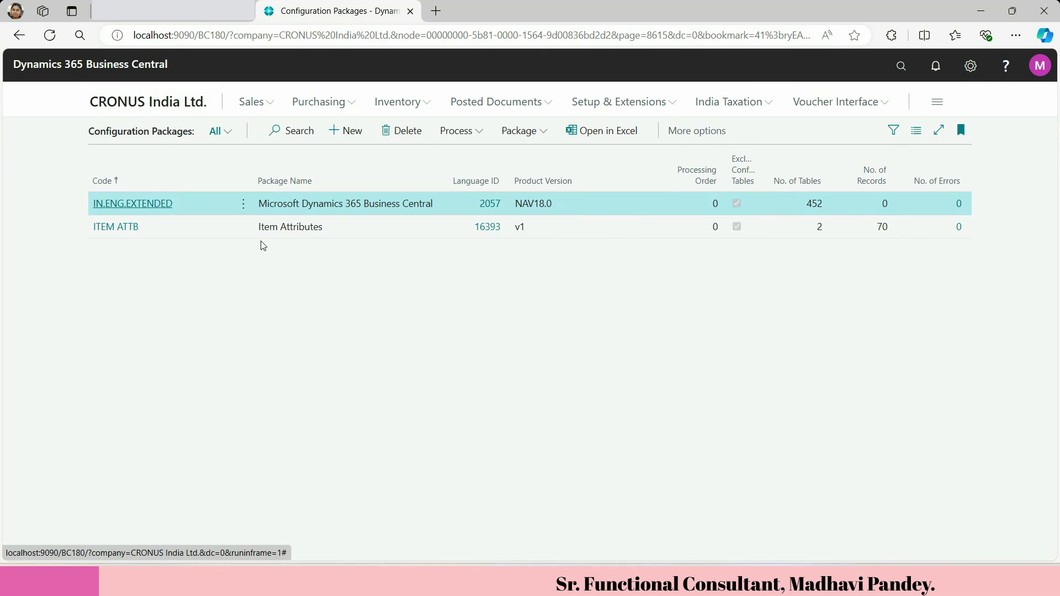
click(244, 233)
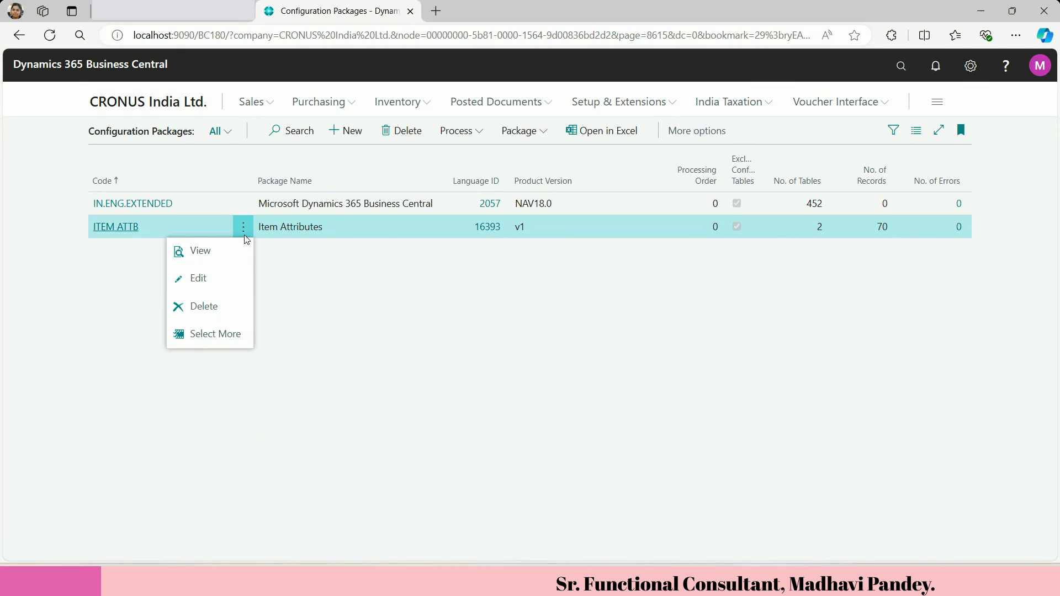
click(236, 283)
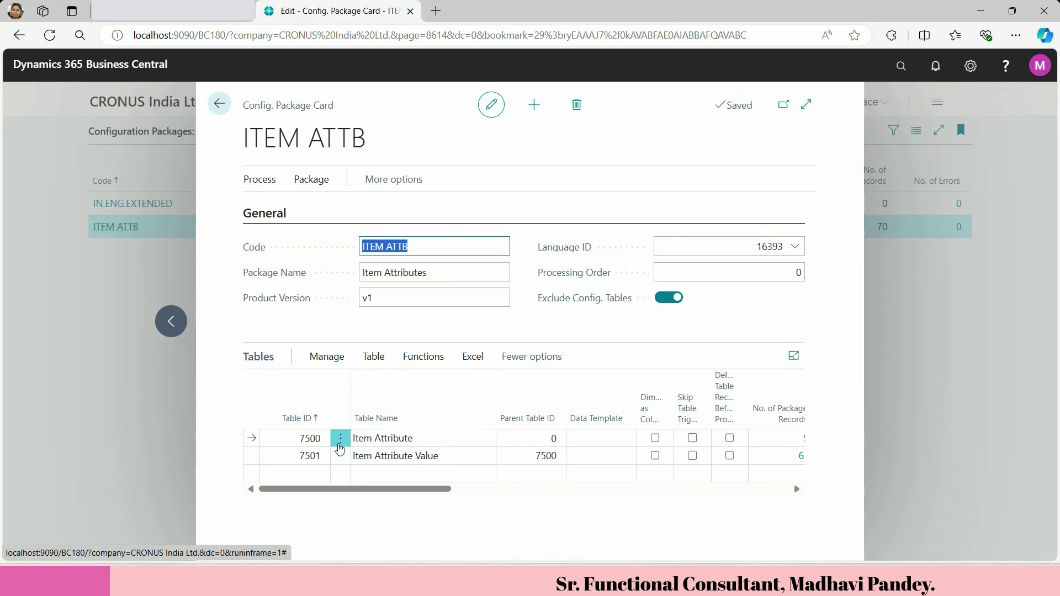
Step: Select both package tables, 7500 Item Attribute and 7501 Item Attribute Value, on the ITEM ATTB card
click(341, 440)
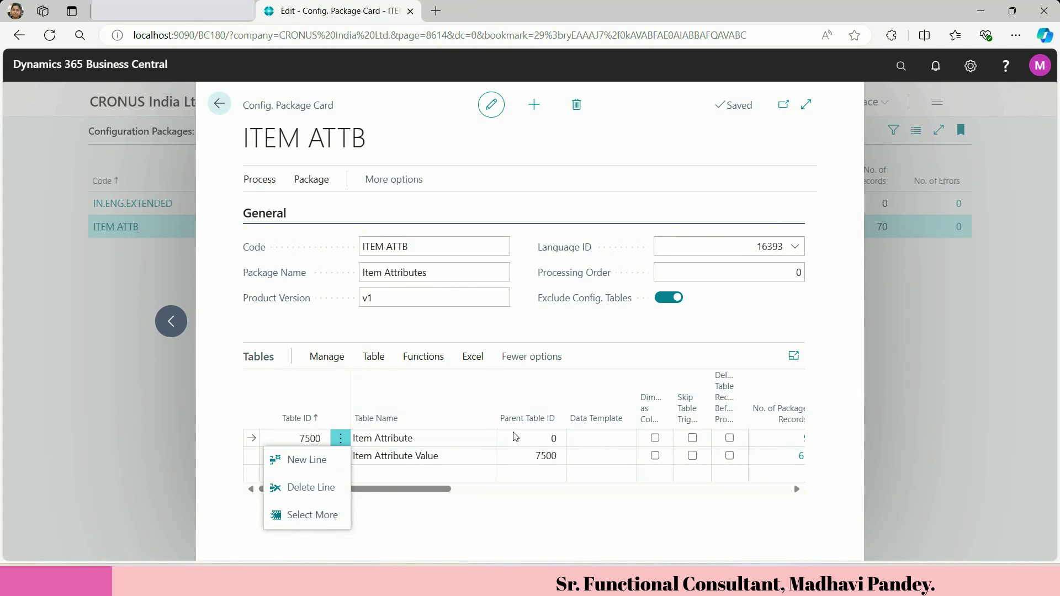
click(313, 515)
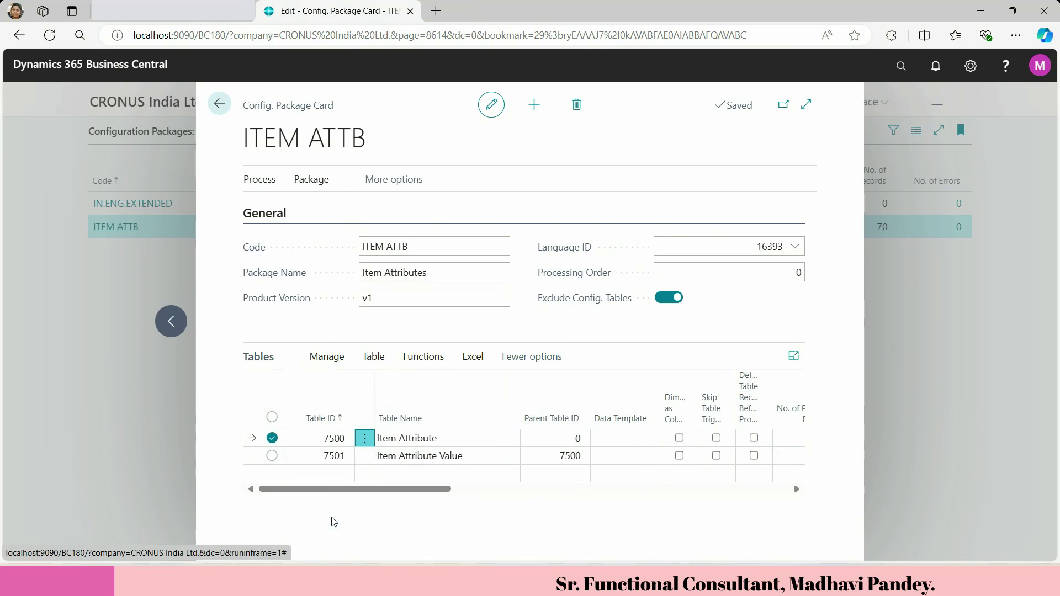
click(273, 418)
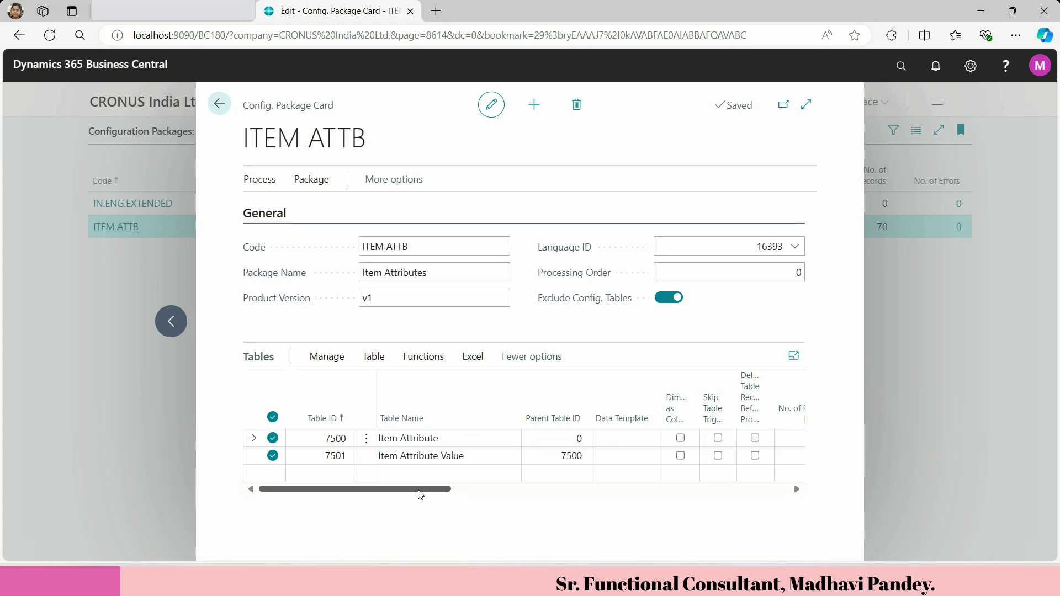
drag(421, 494, 327, 505)
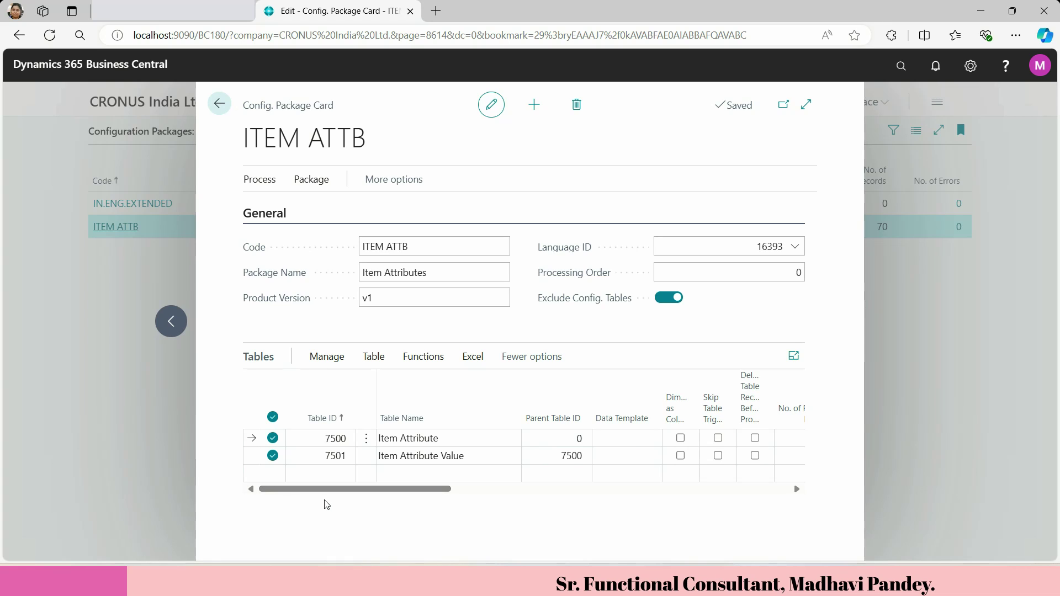
Step: Export the two selected tables to Excel, confirm the export, and open the downloaded workbook in Excel
click(481, 357)
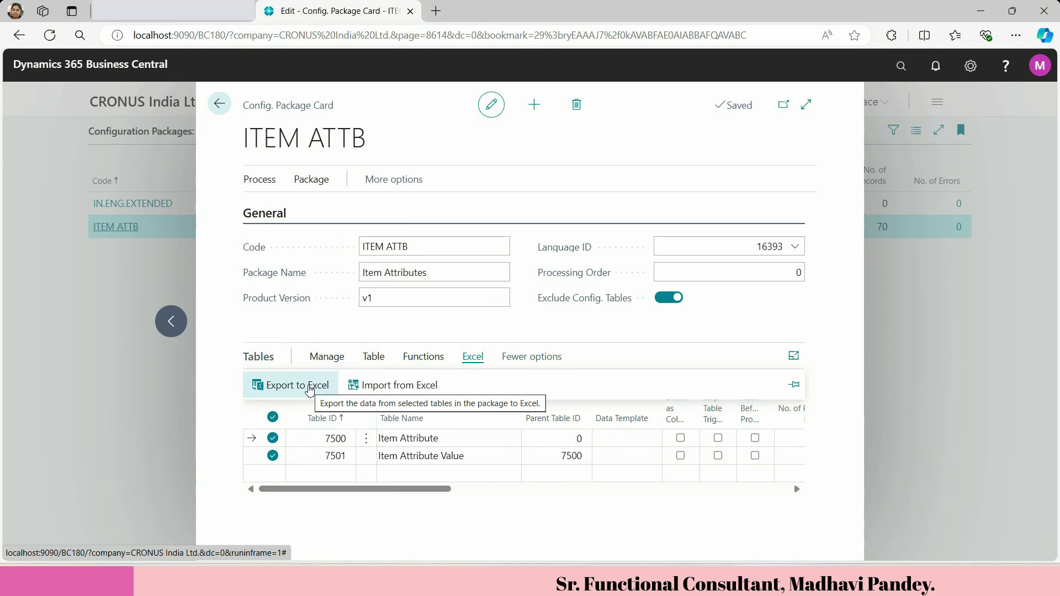
click(310, 388)
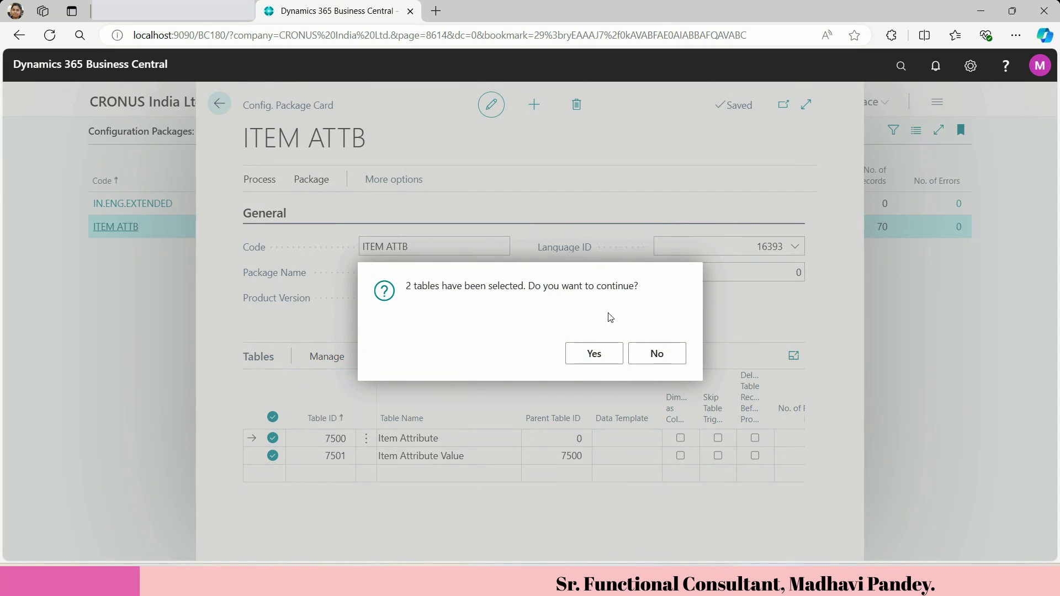
click(590, 359)
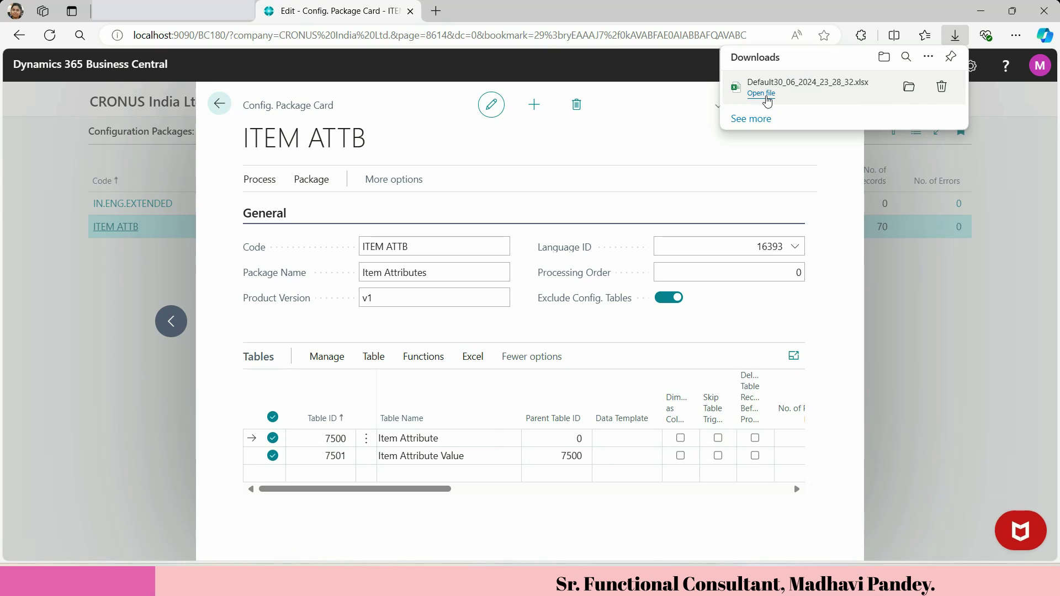
click(766, 97)
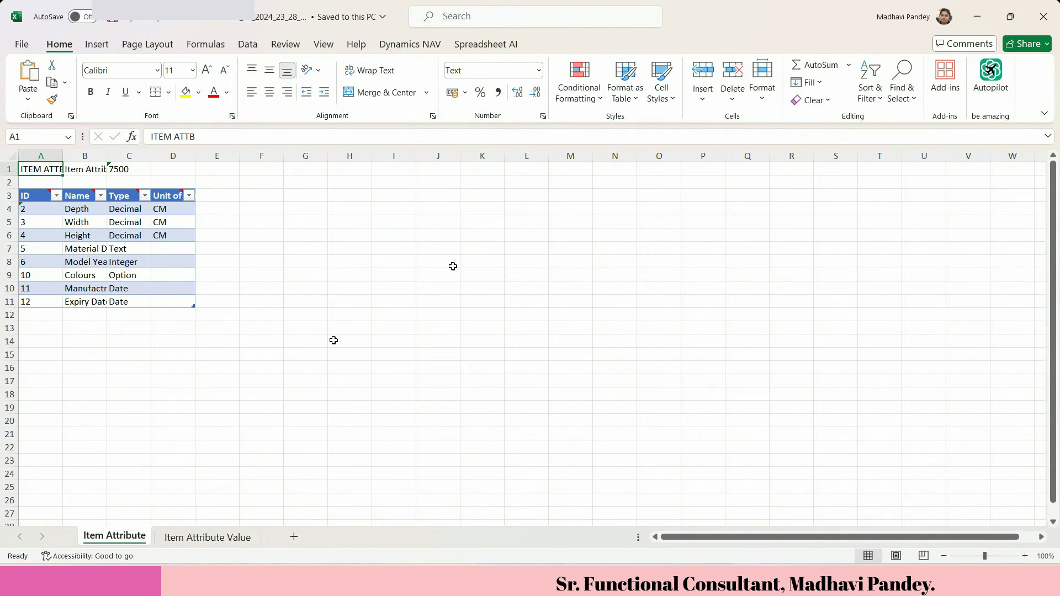
Step: Autofit all columns on the Item Attribute sheet and select the table ID cell C1
click(13, 158)
drag(62, 152, 62, 151)
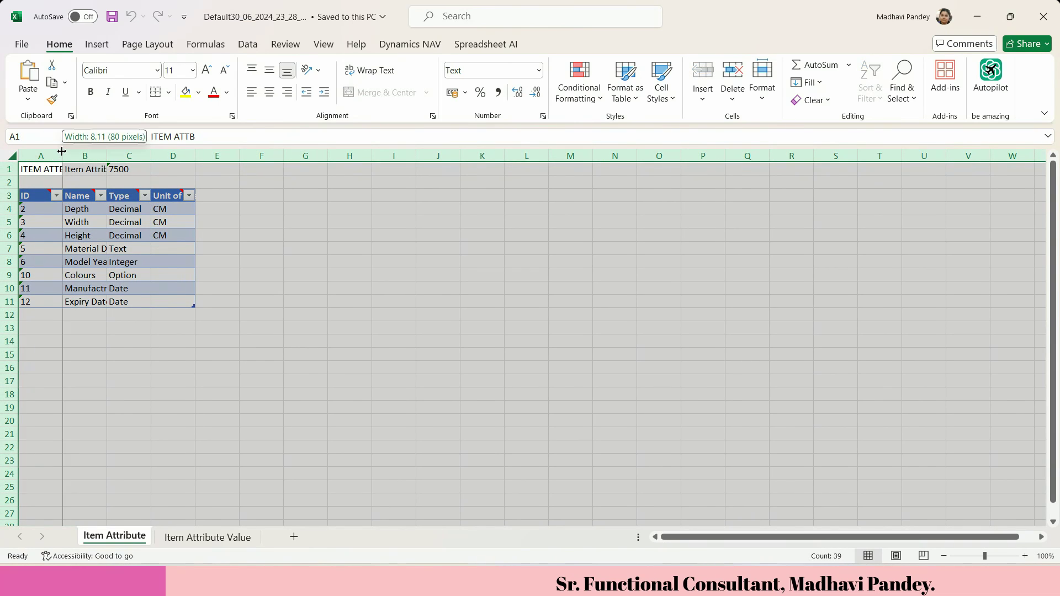
double_click(62, 152)
click(266, 379)
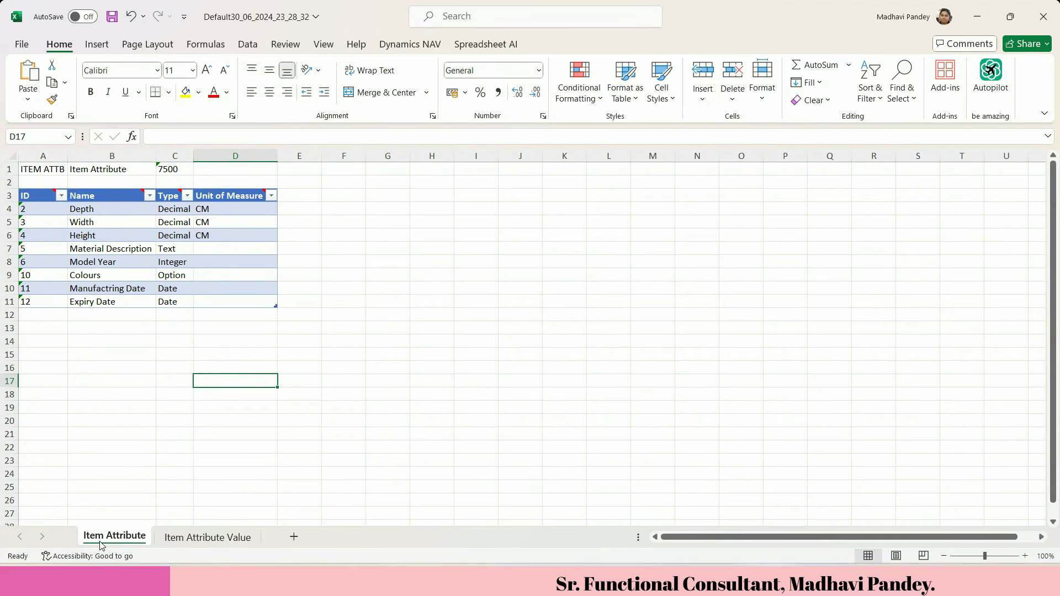
click(178, 168)
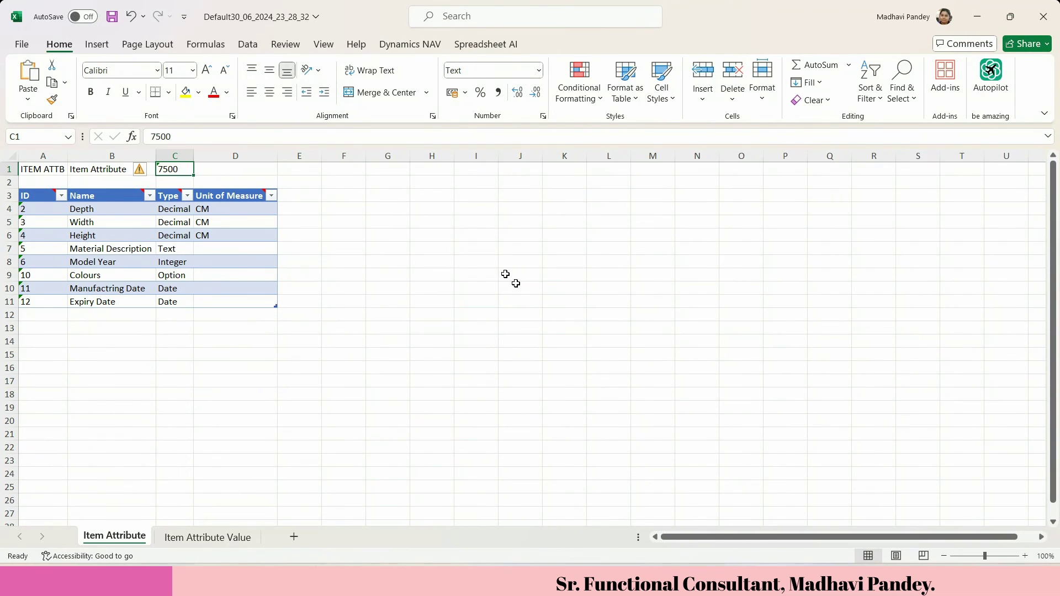
Step: Autofit all columns on the Item Attribute Value sheet and select its table ID cell C1
click(236, 538)
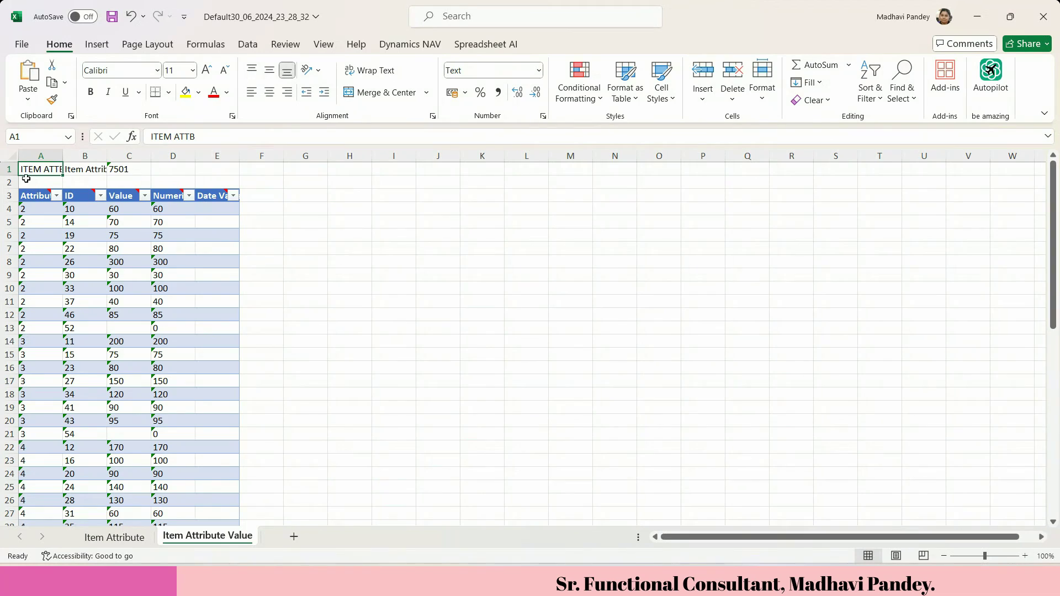
click(12, 157)
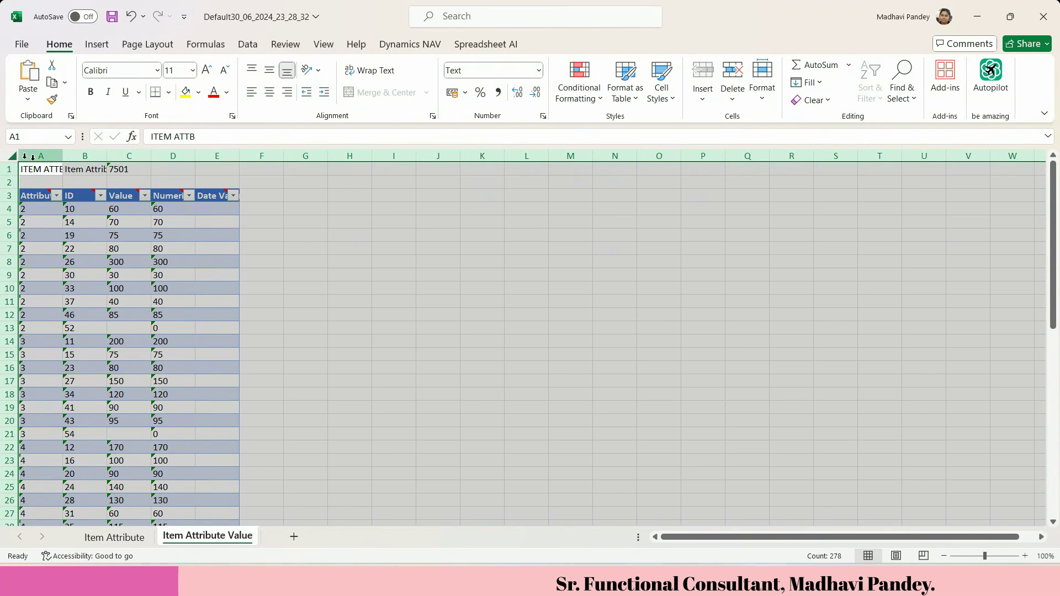
double_click(111, 156)
click(198, 170)
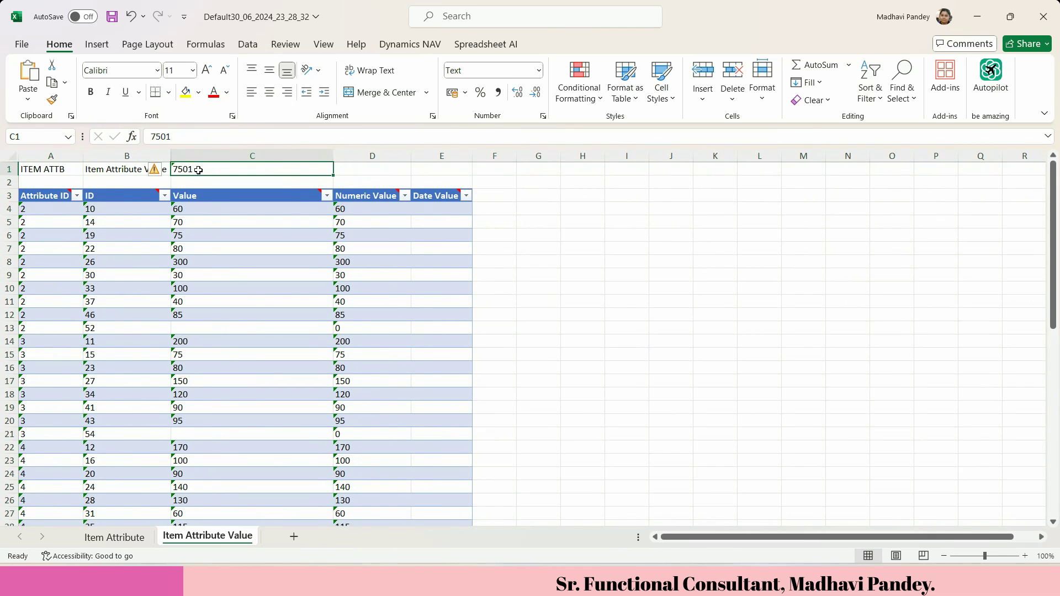
Step: Look through the entries in the Value column's filter list on the Item Attribute Value sheet, leaving the filter unapplied
click(327, 195)
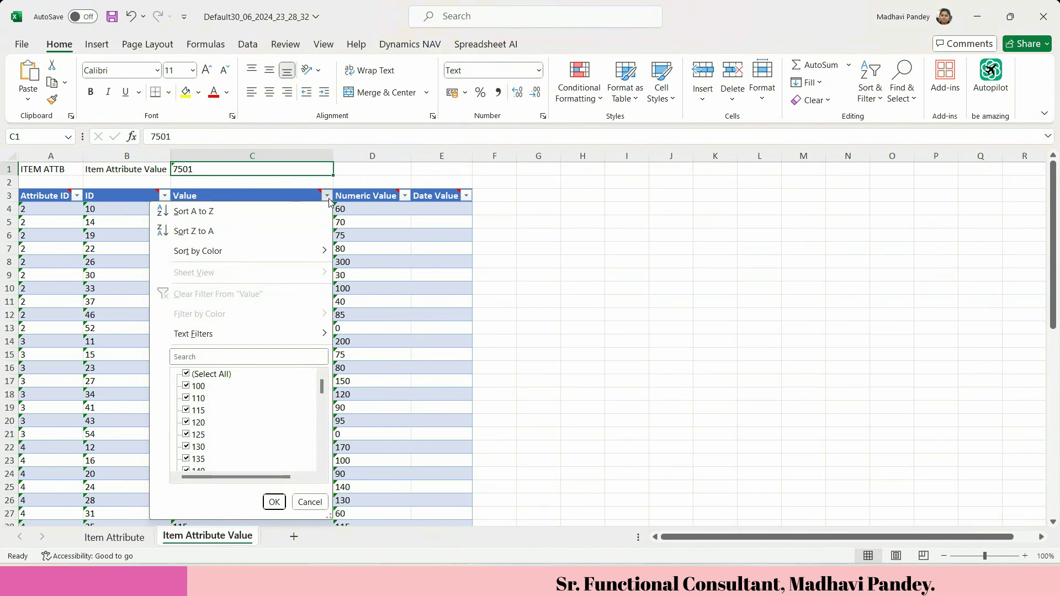
click(322, 429)
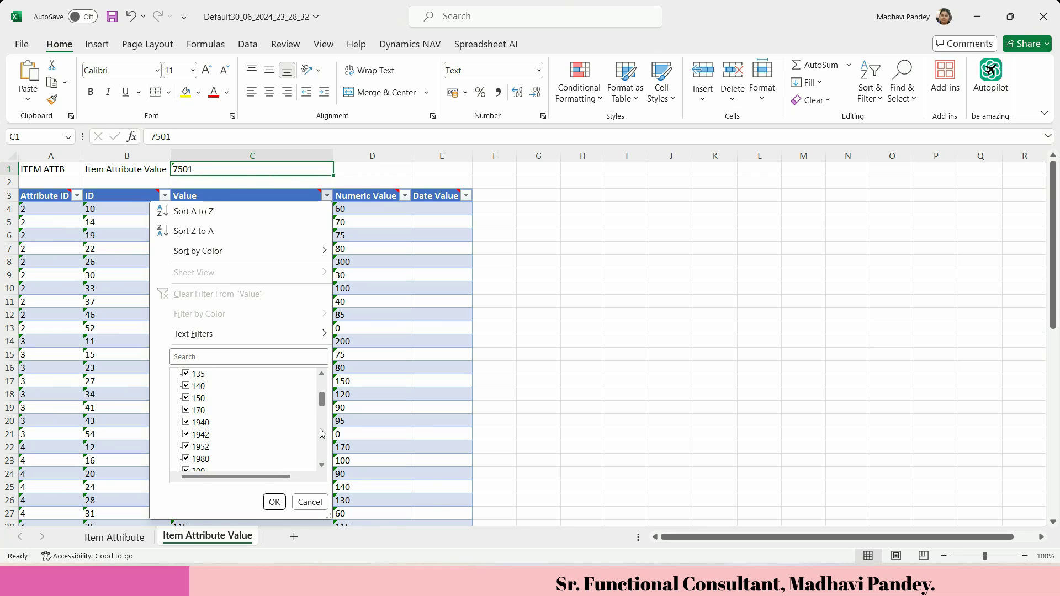
click(322, 429)
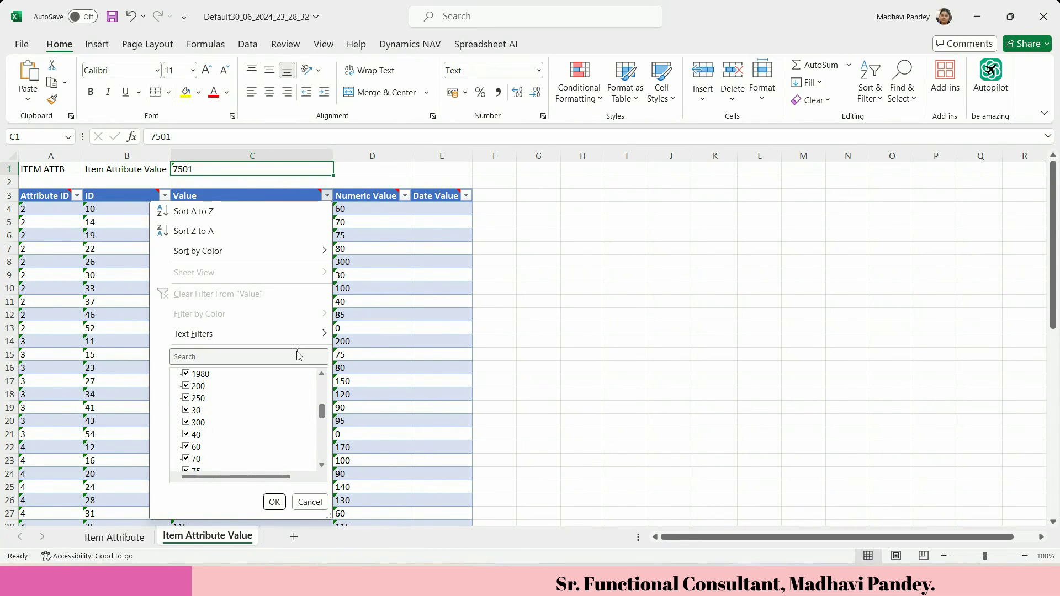
mouse_move(322, 339)
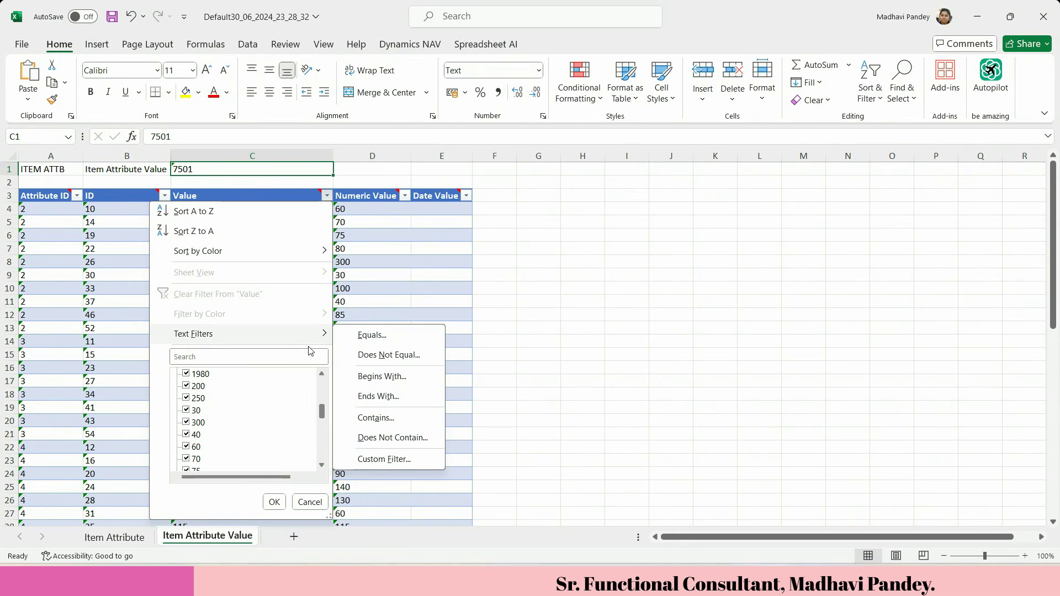
click(303, 357)
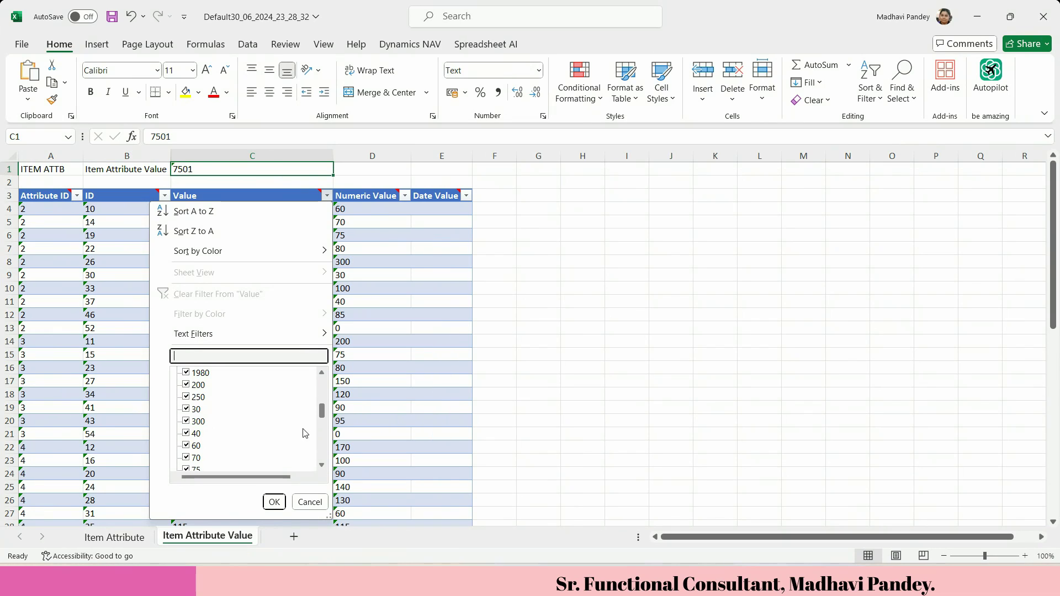
click(310, 503)
Step: Examine the ID, Name, Type and Unit of Measure columns on the Item Attribute sheet one by one
click(114, 537)
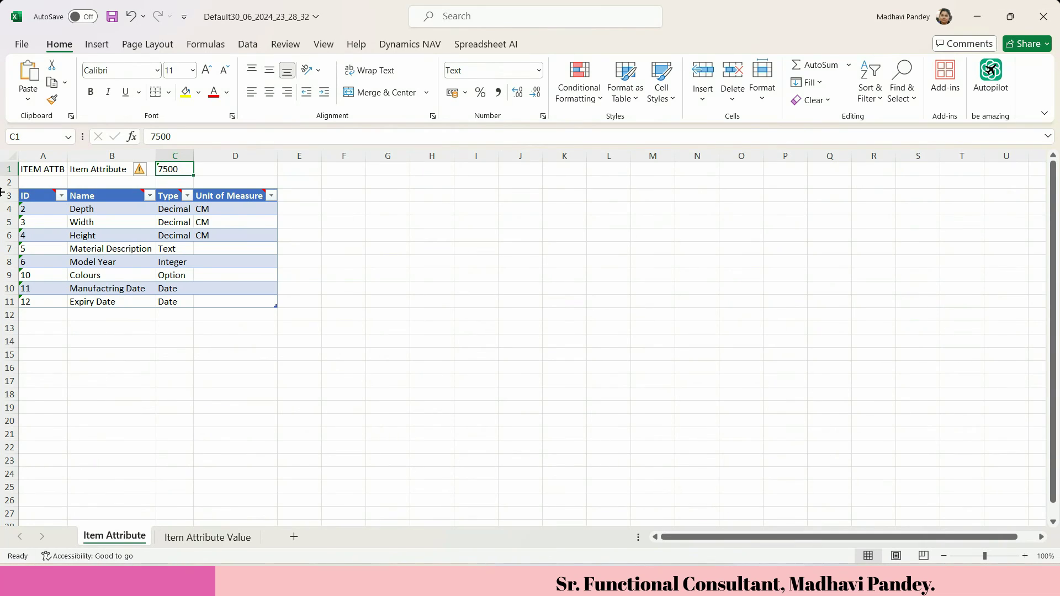
click(38, 165)
click(50, 154)
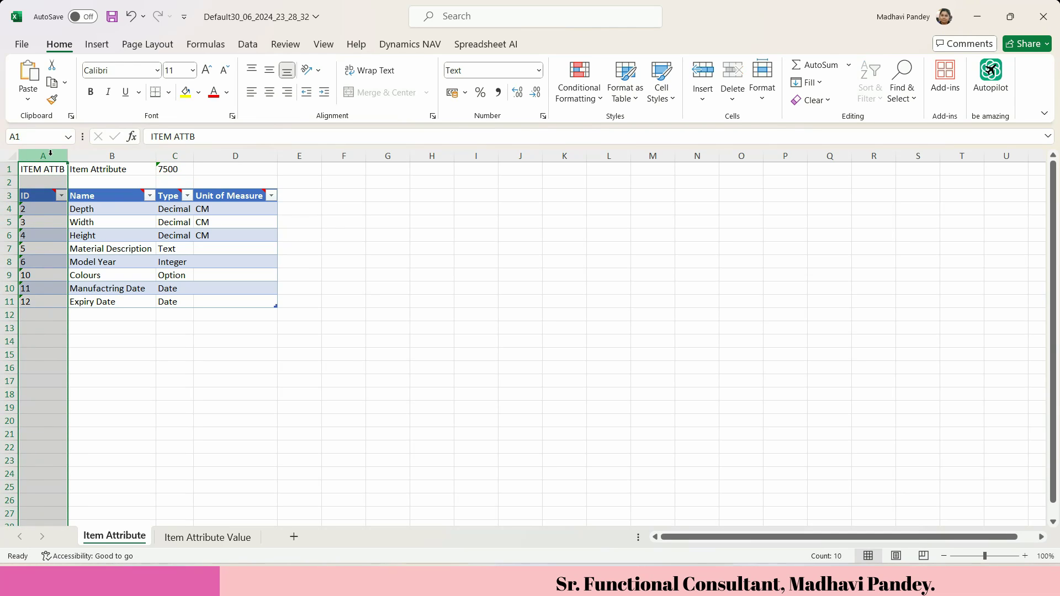
click(122, 155)
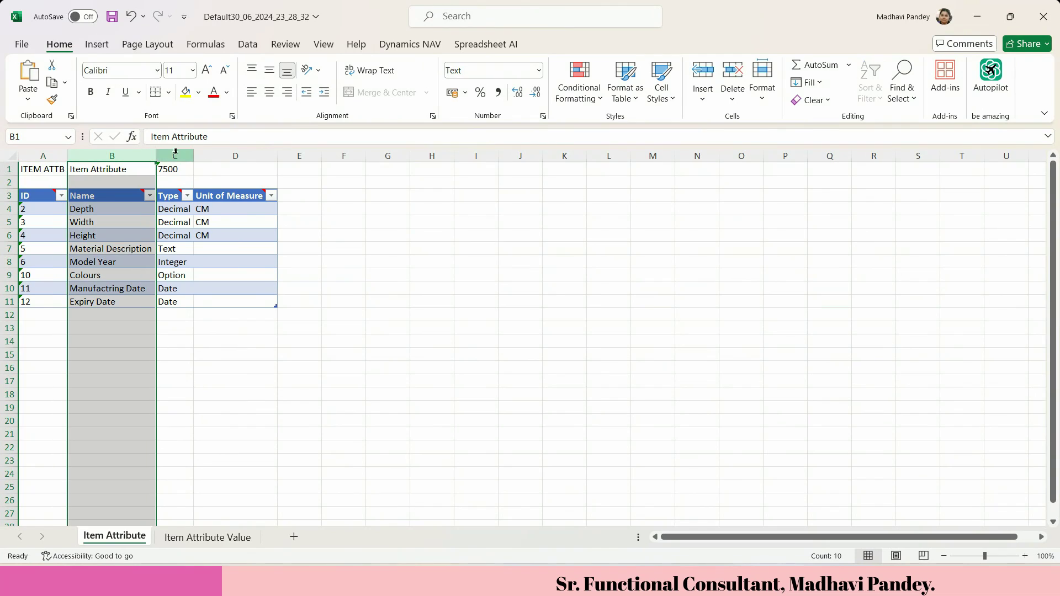
click(177, 153)
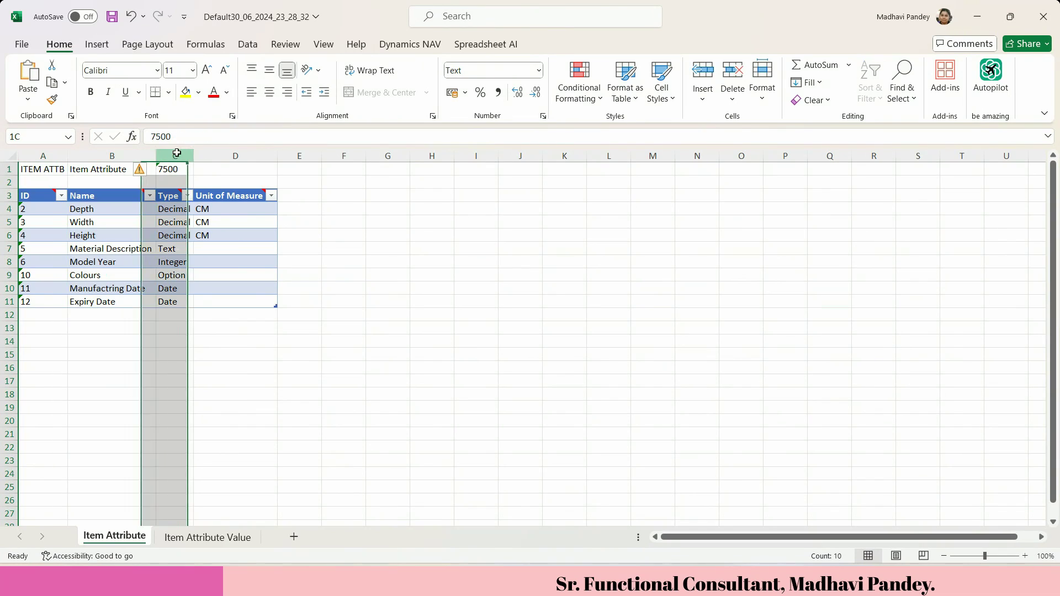
click(232, 153)
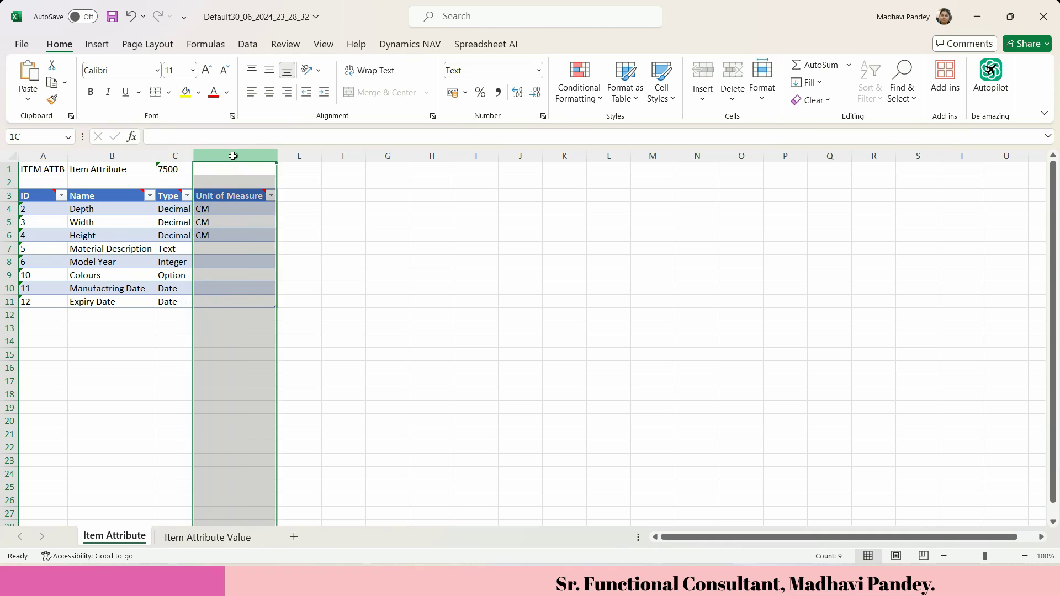
Step: Review the attribute rows one by one from Depth through Colours, checking each attribute's type and unit of measure
click(7, 209)
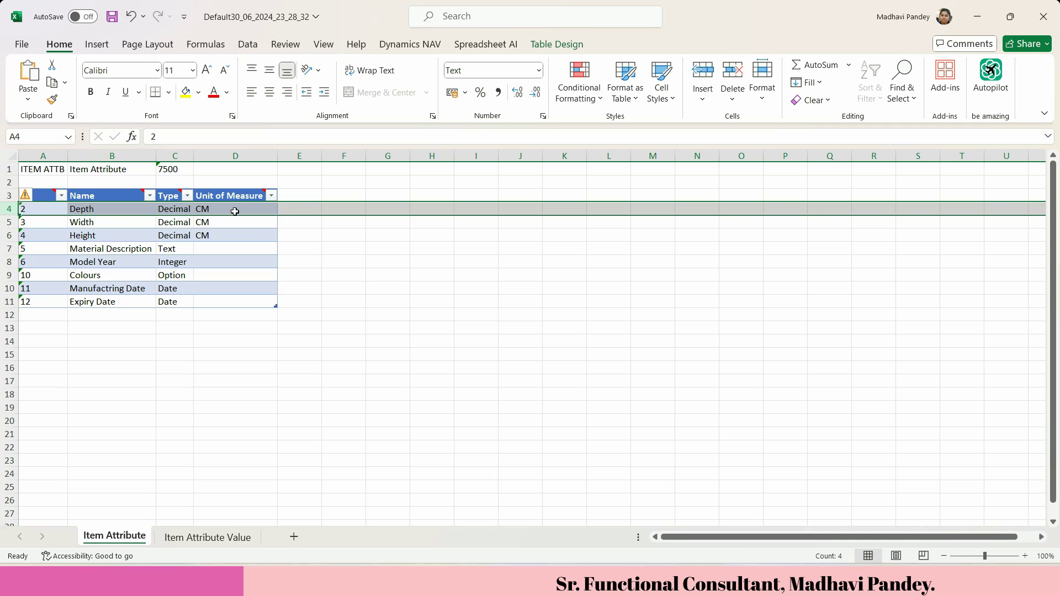
click(3, 222)
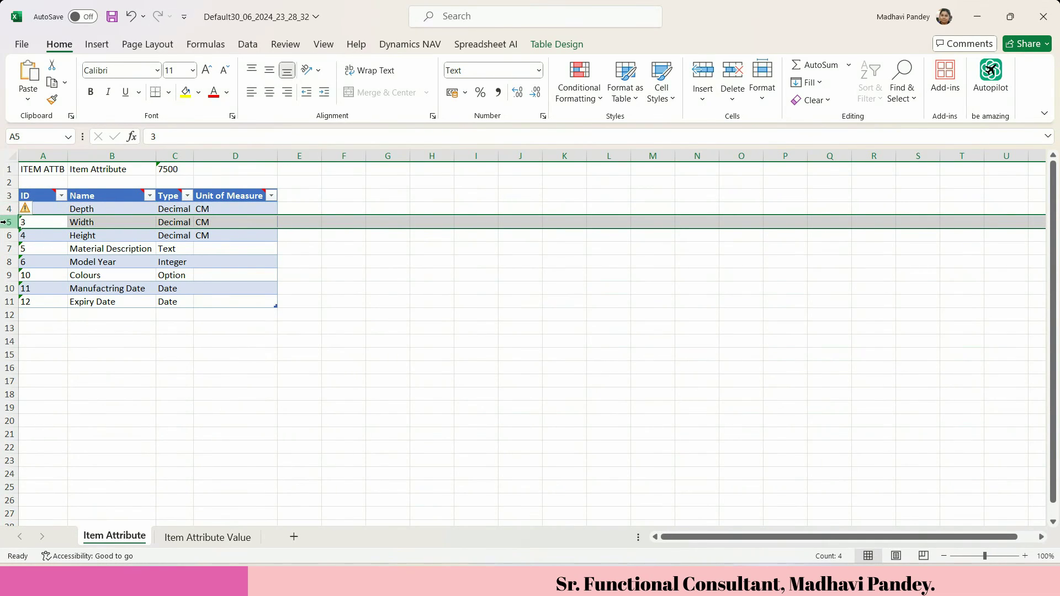
click(5, 235)
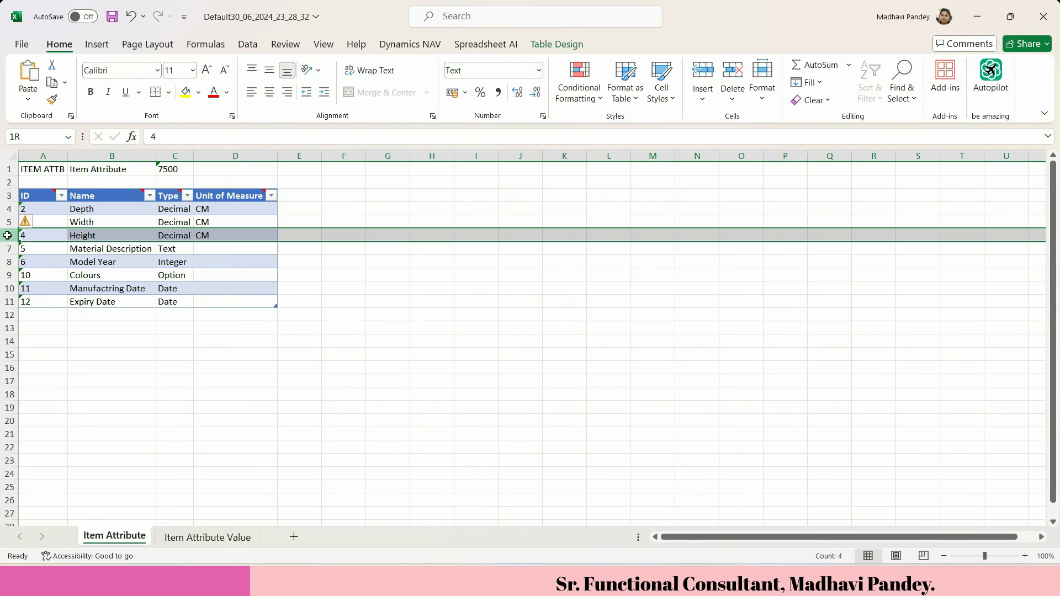
click(4, 250)
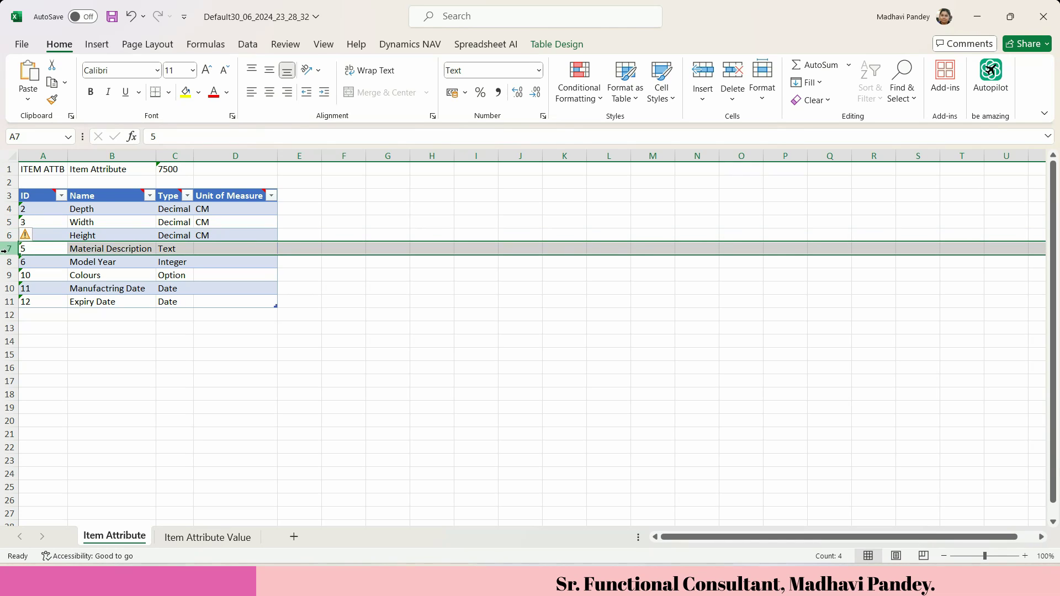
click(5, 262)
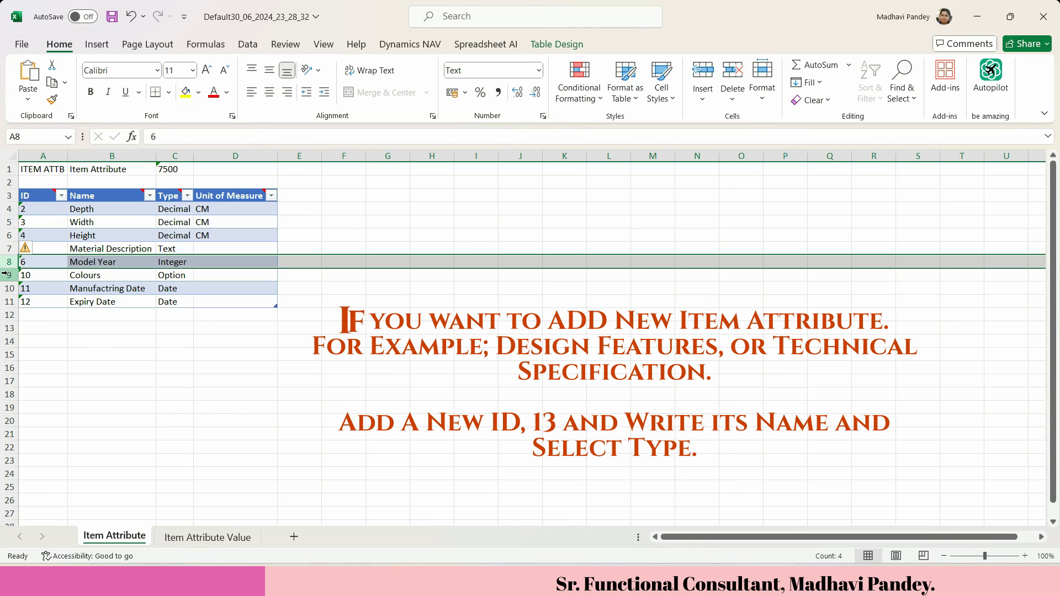
click(5, 275)
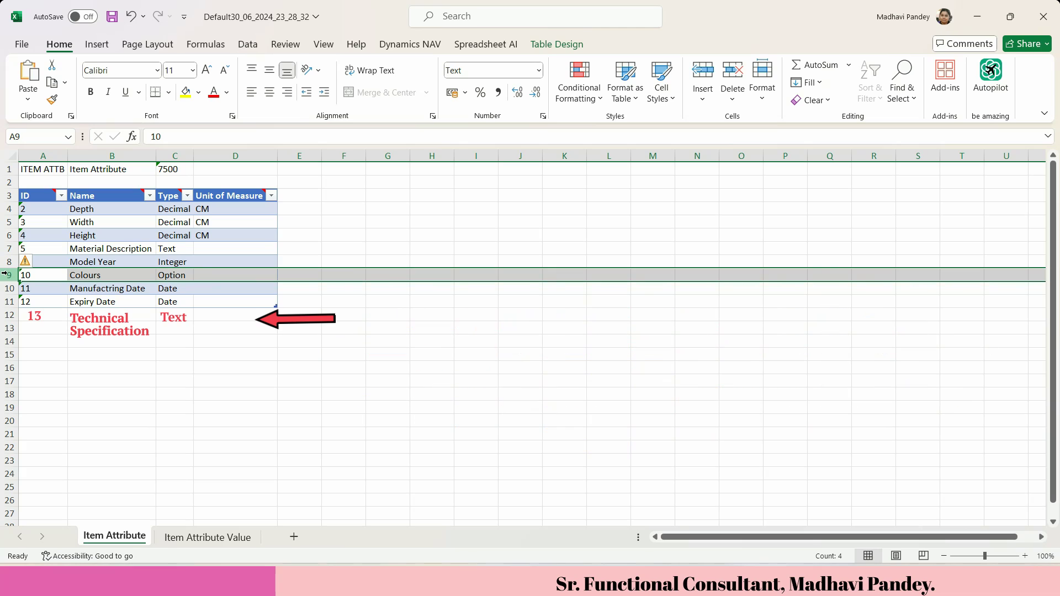
Step: Review the Manufactring Date and Expiry Date rows on the Item Attribute sheet, then return to the Colours row
click(4, 288)
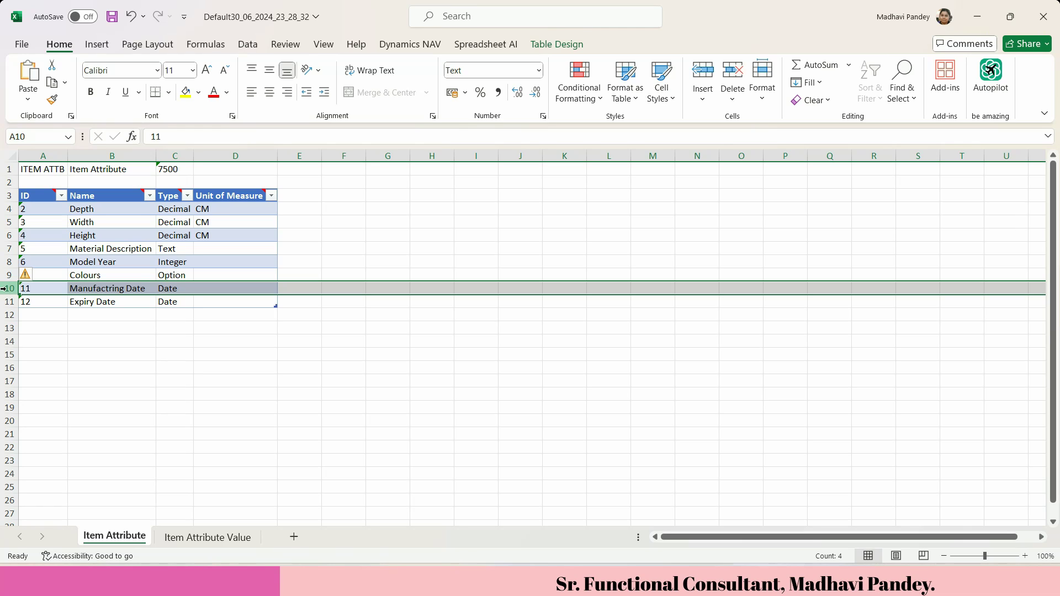
click(5, 301)
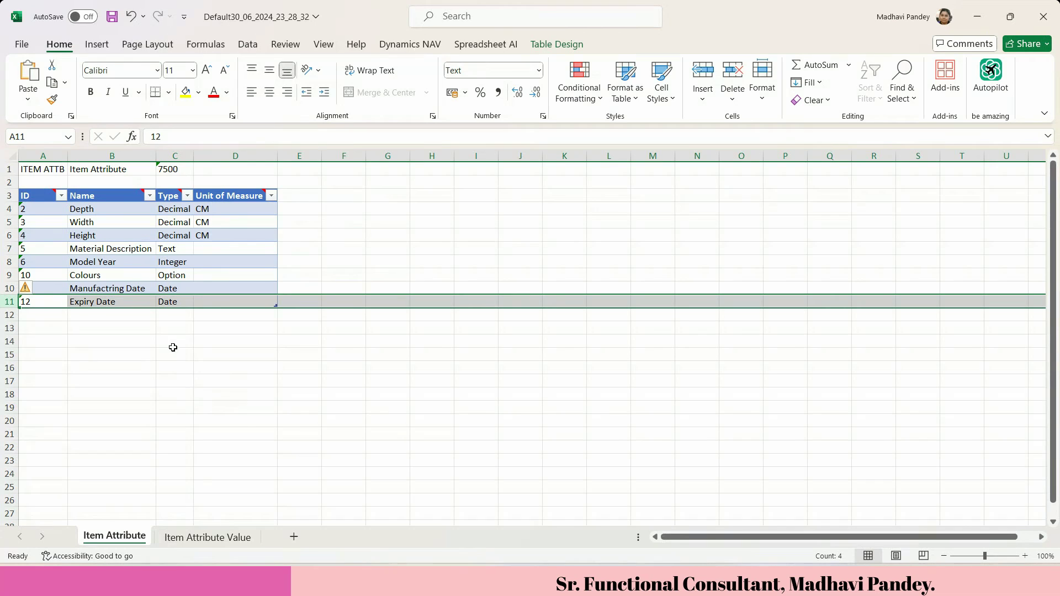
click(4, 275)
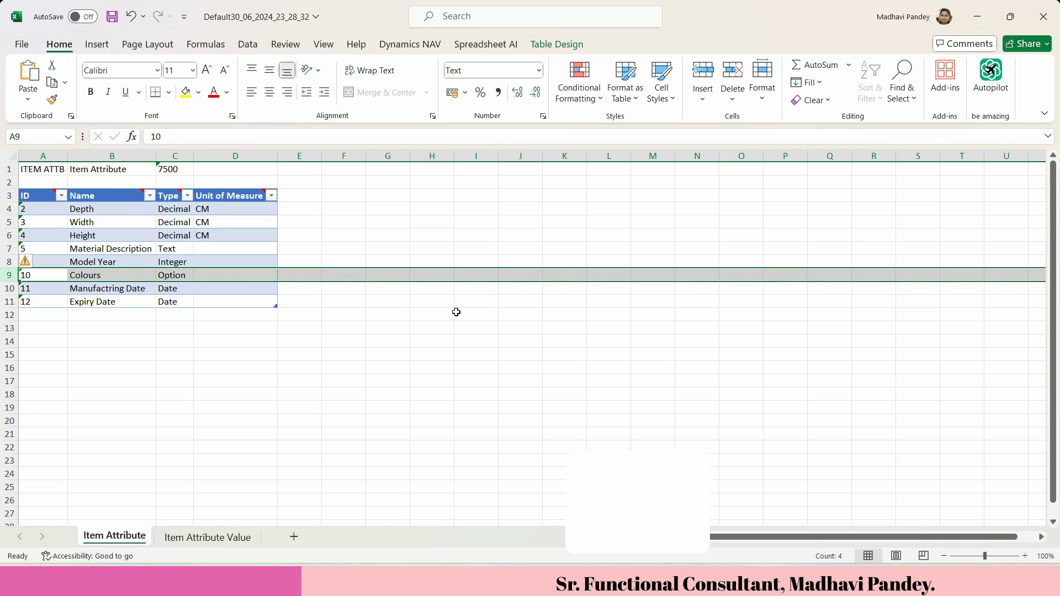
Step: Switch to Business Central, leave the ITEM ATTB package card, search for "item att" and open the Item Attributes list
click(560, 579)
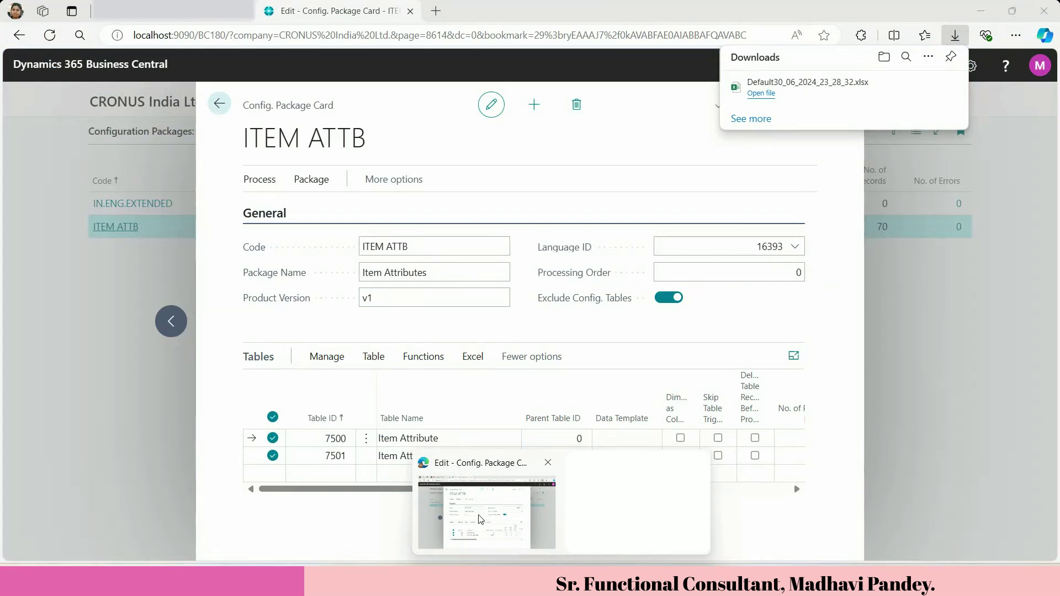
click(481, 519)
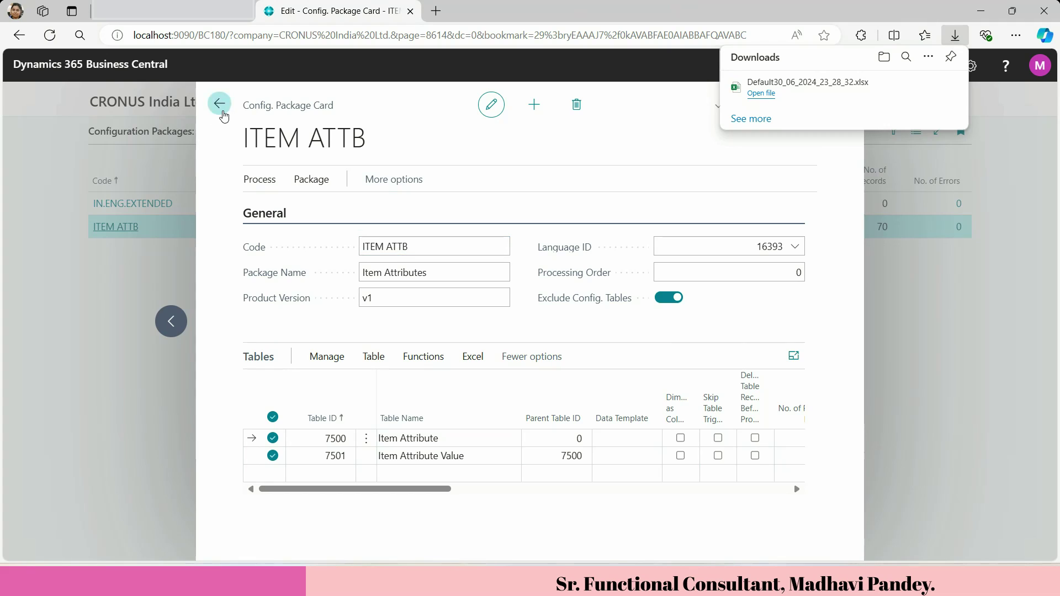
click(221, 105)
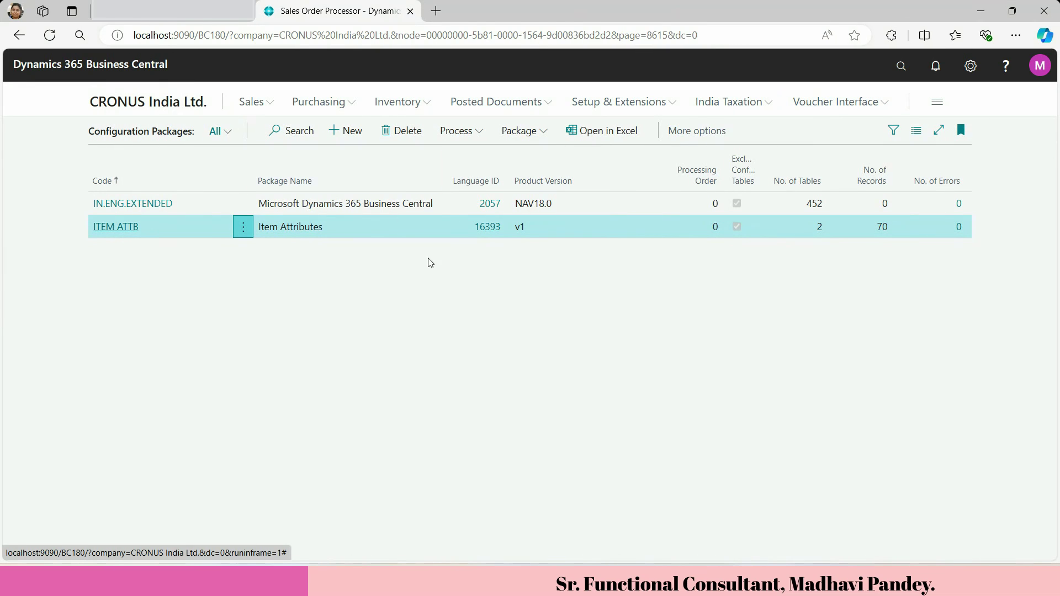
click(901, 66)
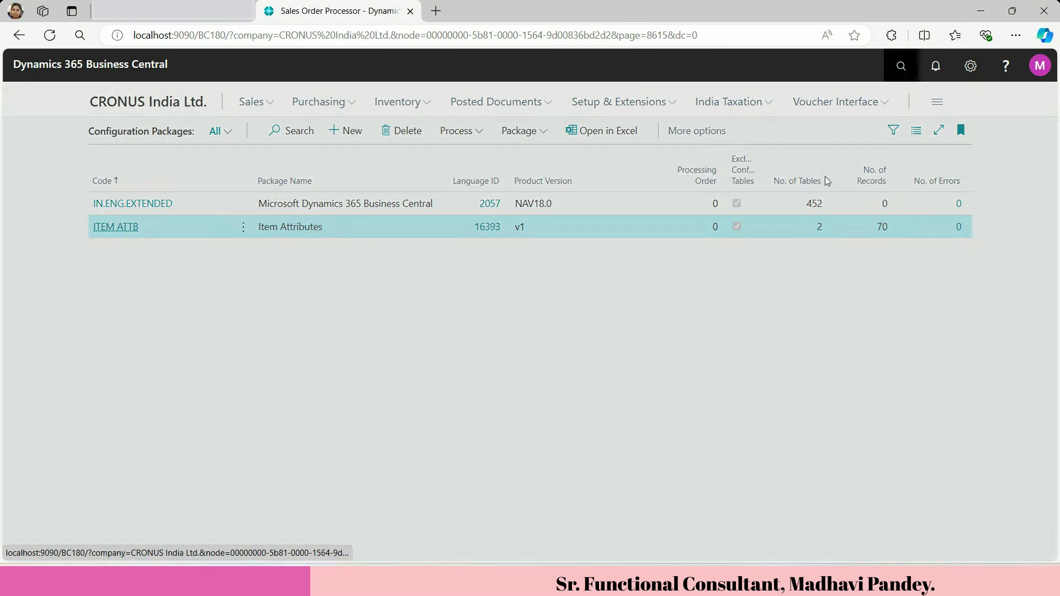
text(ite)
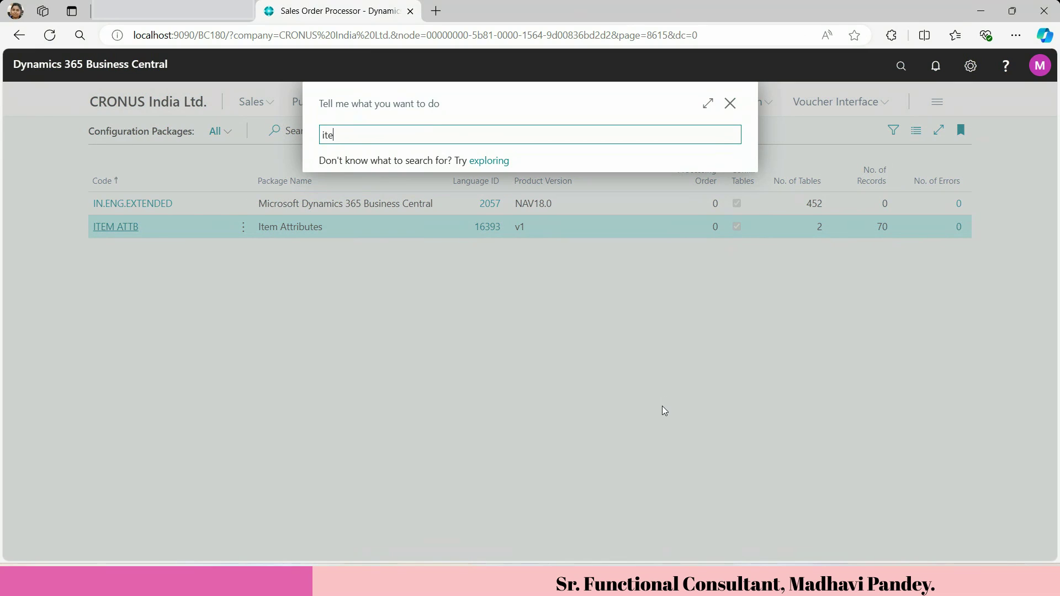
text(m att)
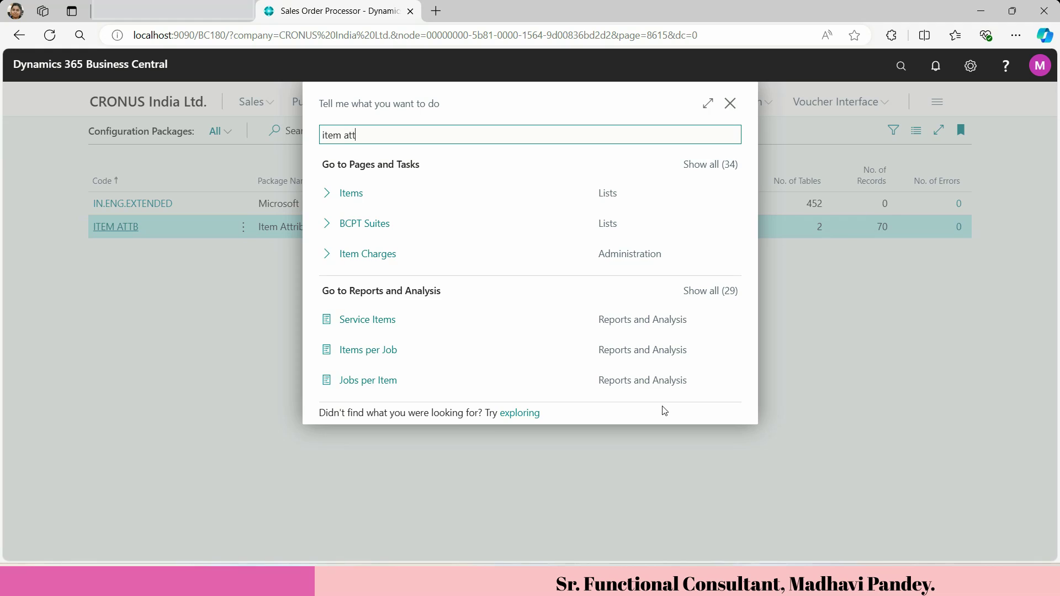
click(384, 203)
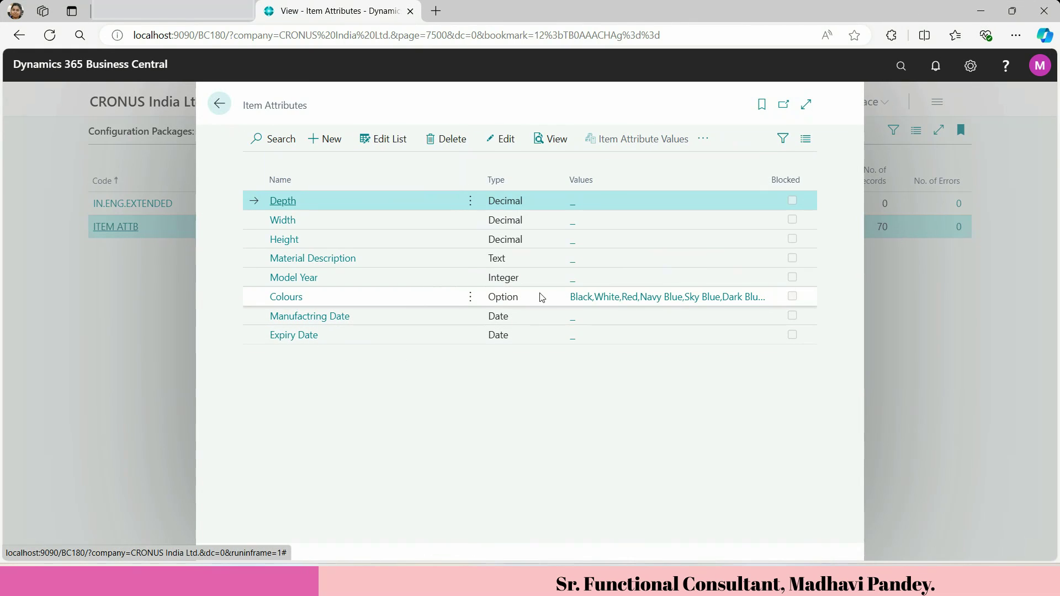
Step: Check the option values of the Colours attribute and go back to the Configuration Packages list
click(627, 299)
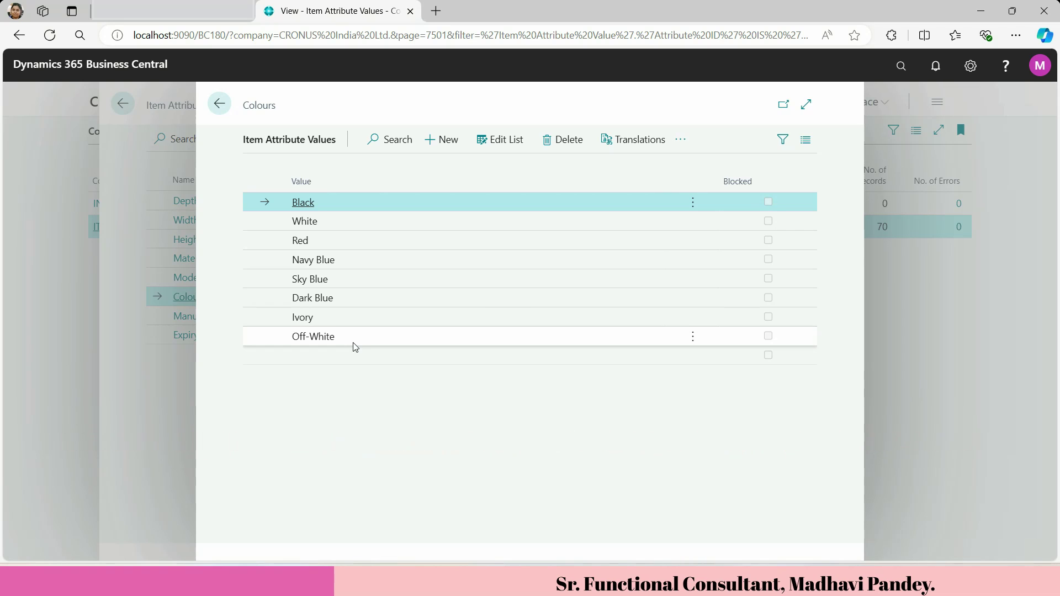
click(220, 103)
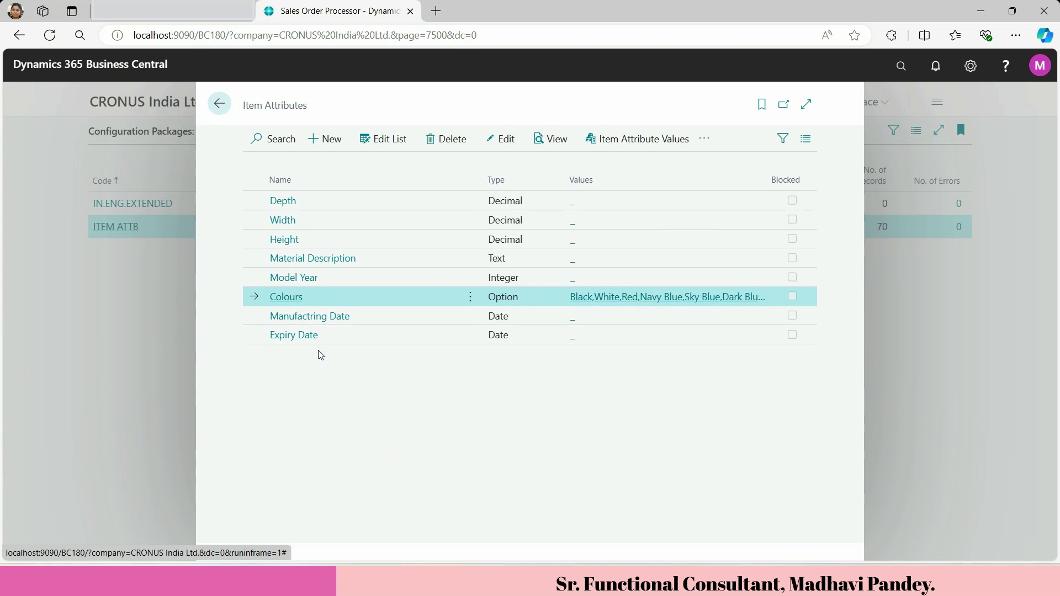
click(219, 107)
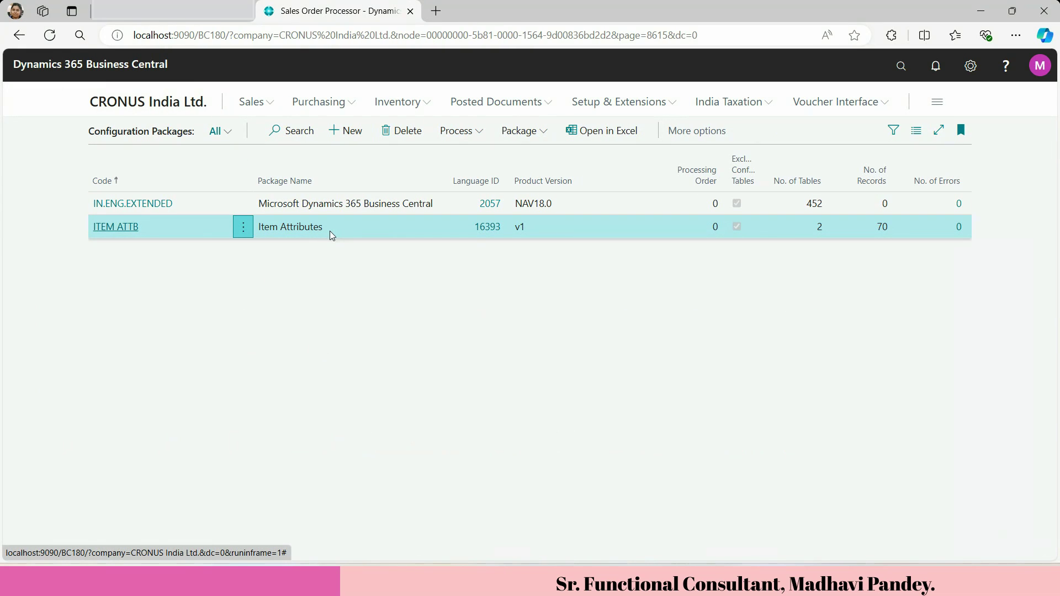
Step: Switch back to the exported Excel workbook and select the Colours row on the Item Attribute sheet
click(252, 231)
click(209, 282)
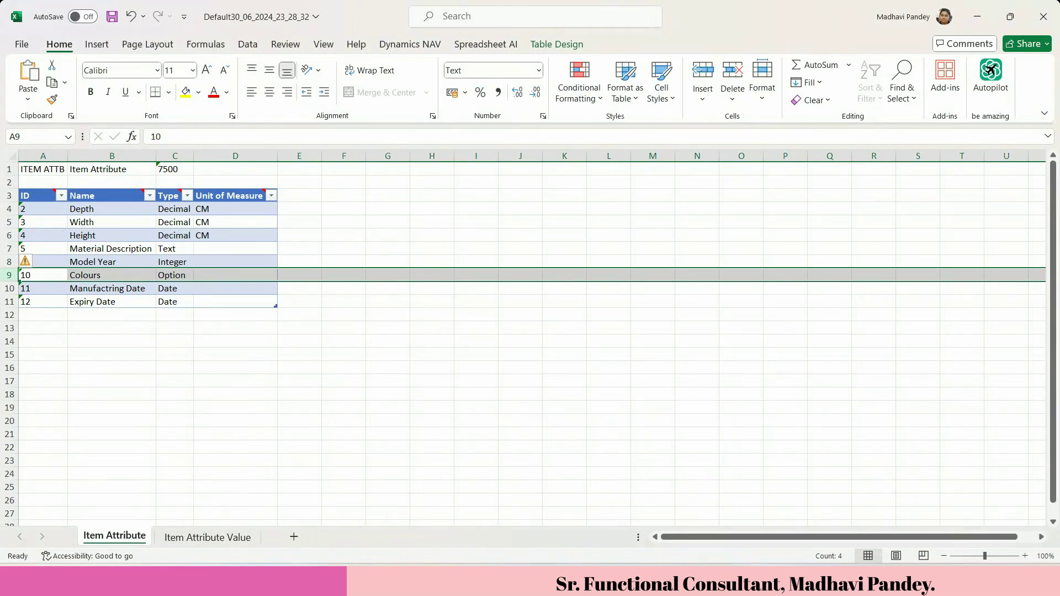
click(121, 380)
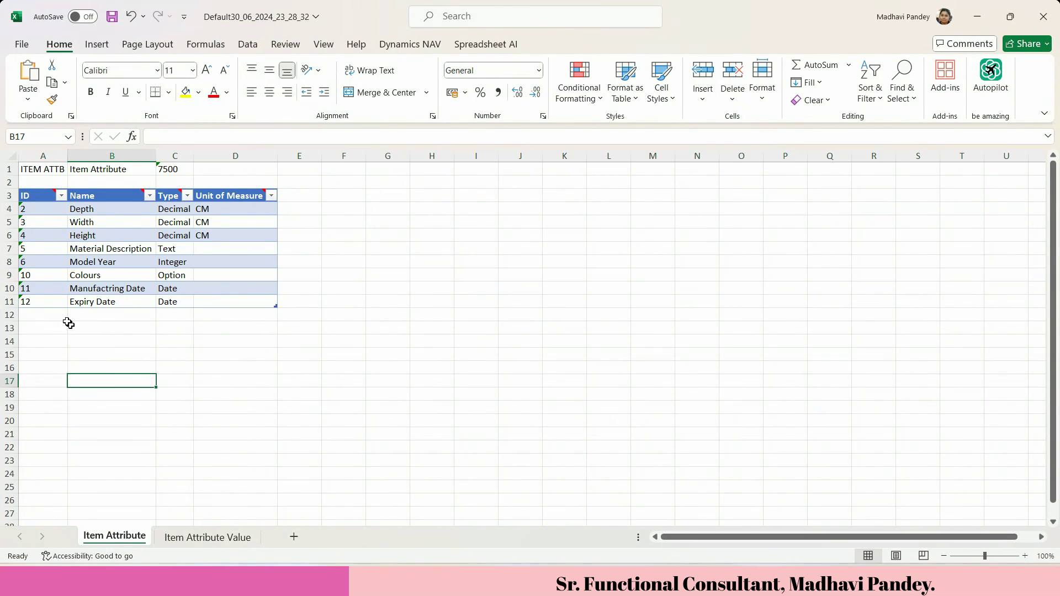
click(4, 274)
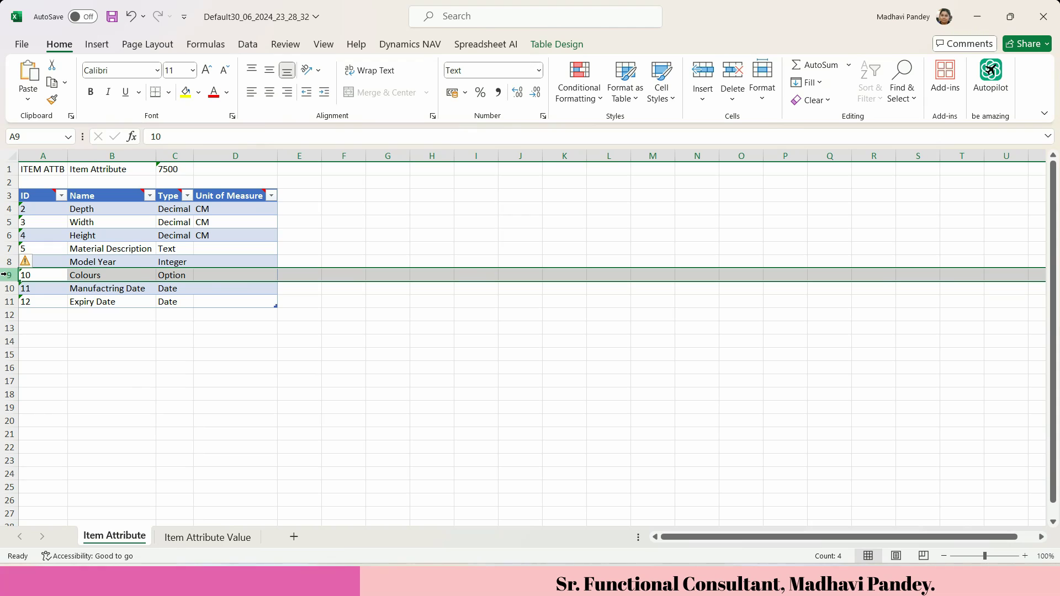
Step: Examine the Attribute ID column and the ID through Date Value columns on the Item Attribute Value sheet
click(189, 541)
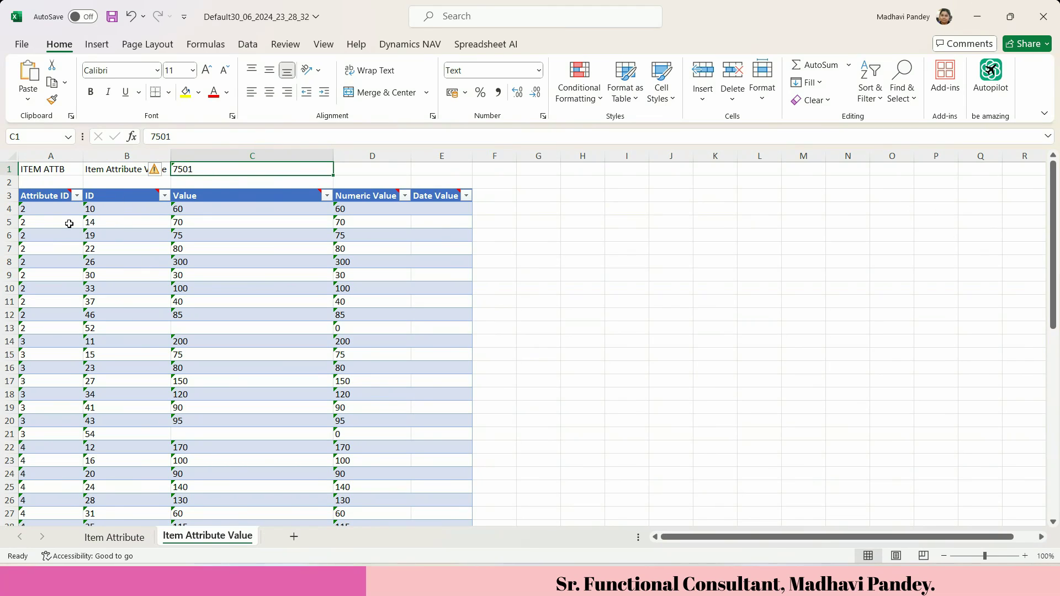
click(48, 156)
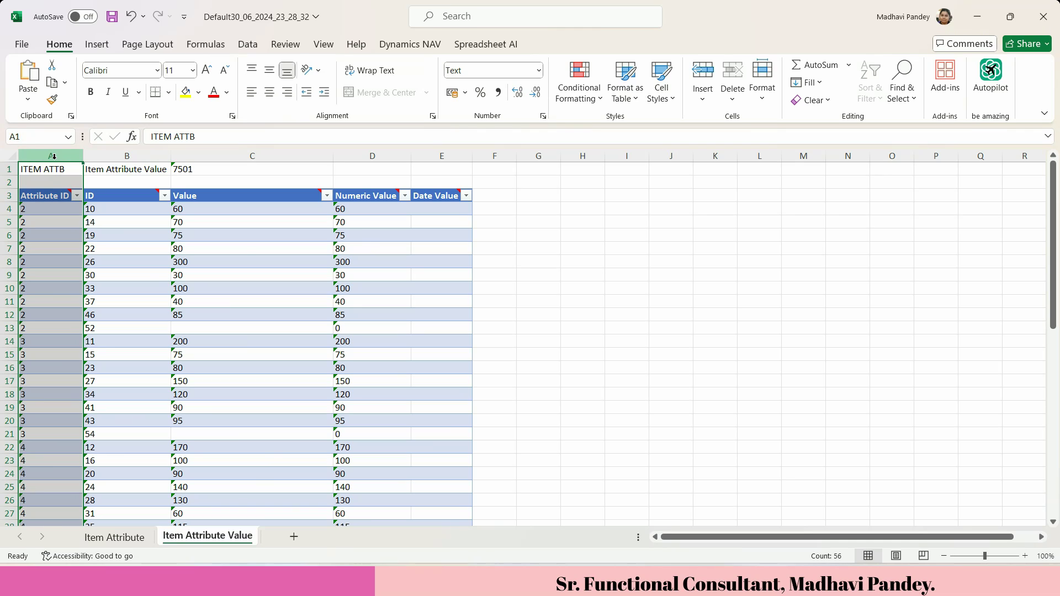
click(128, 155)
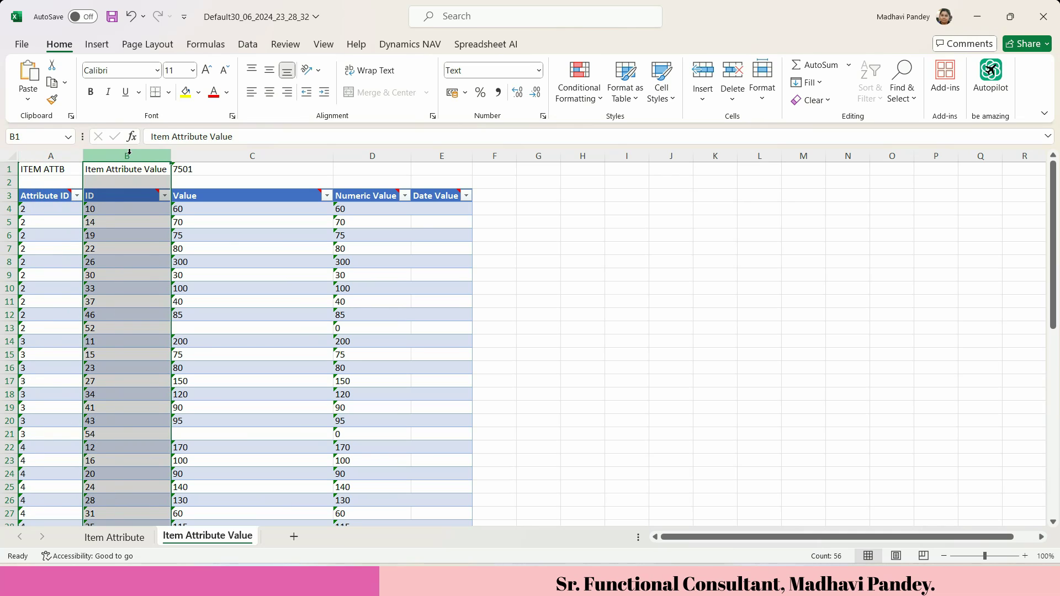
drag(128, 153, 439, 164)
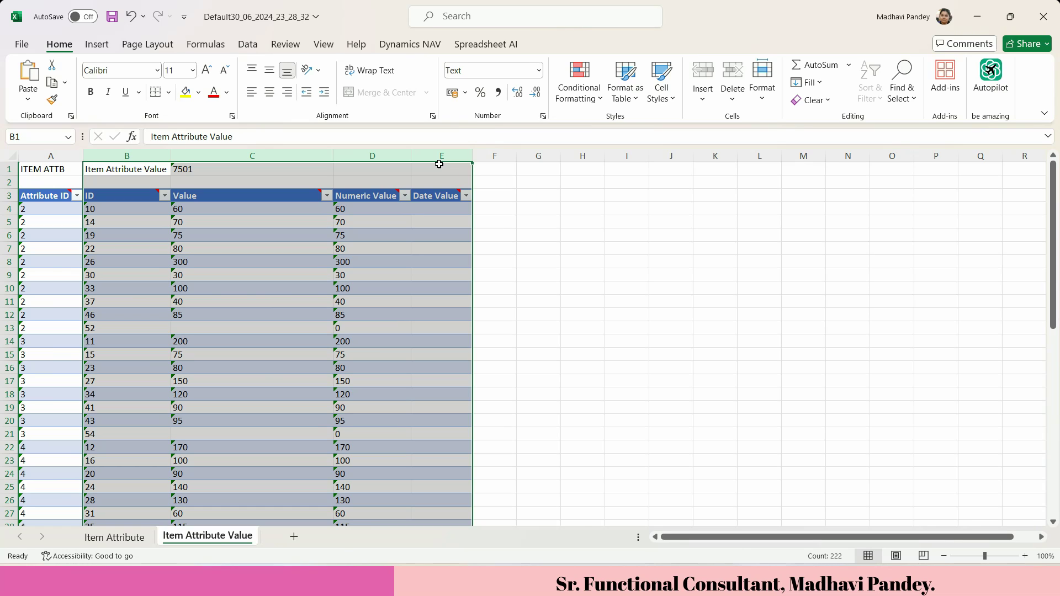
click(52, 155)
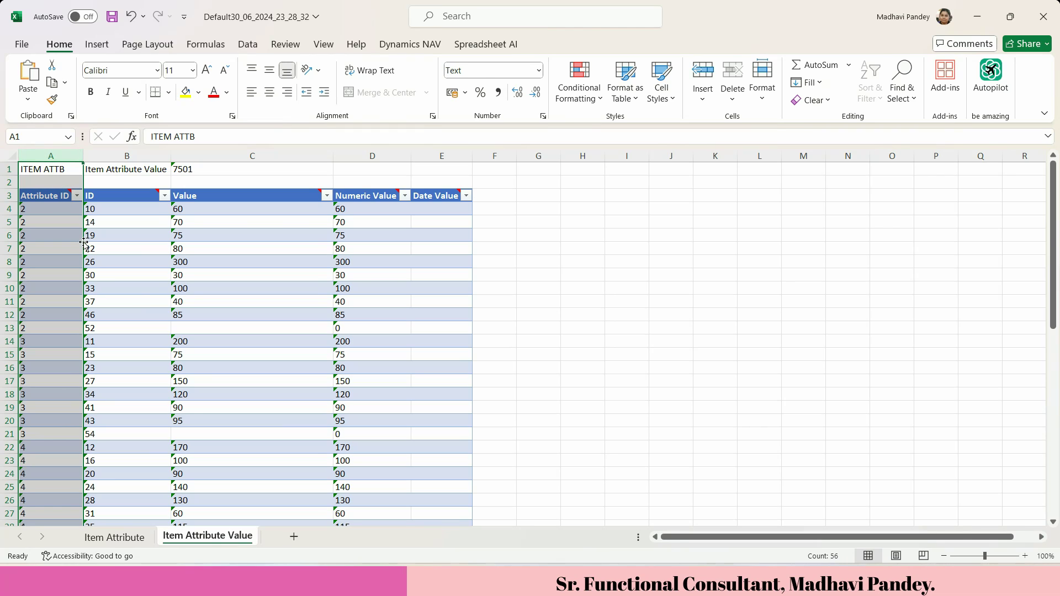
Step: Filter the Attribute ID column on the Item Attribute Value sheet to show only attribute 10
click(77, 196)
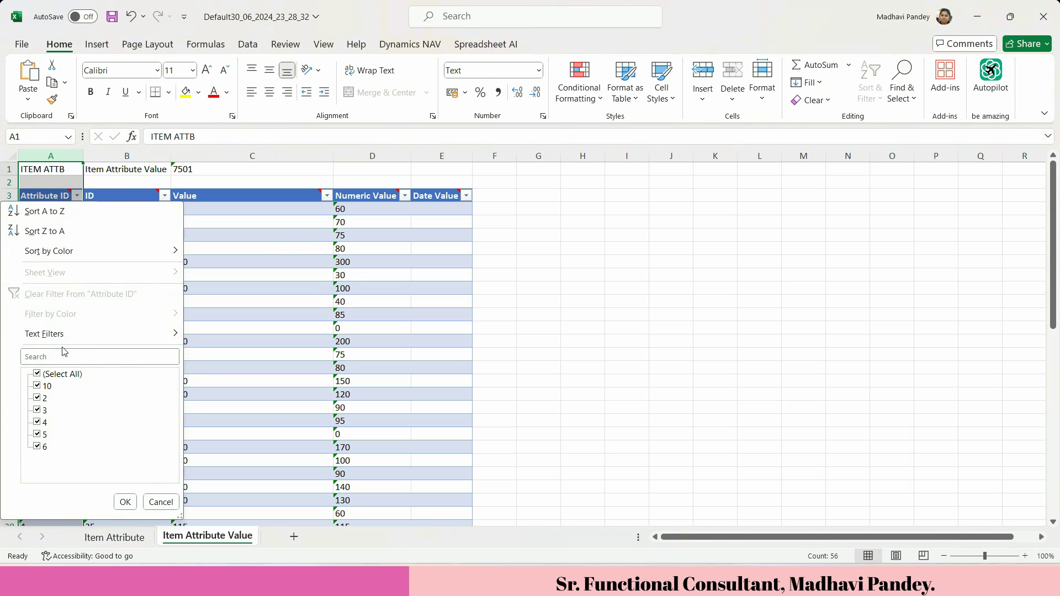
click(37, 375)
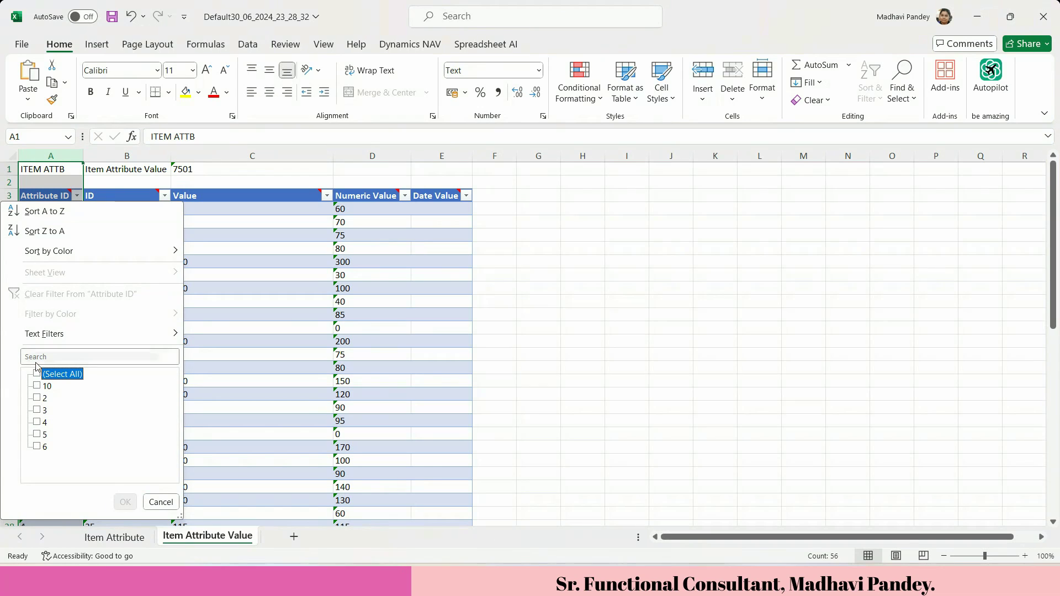
click(34, 359)
text(10)
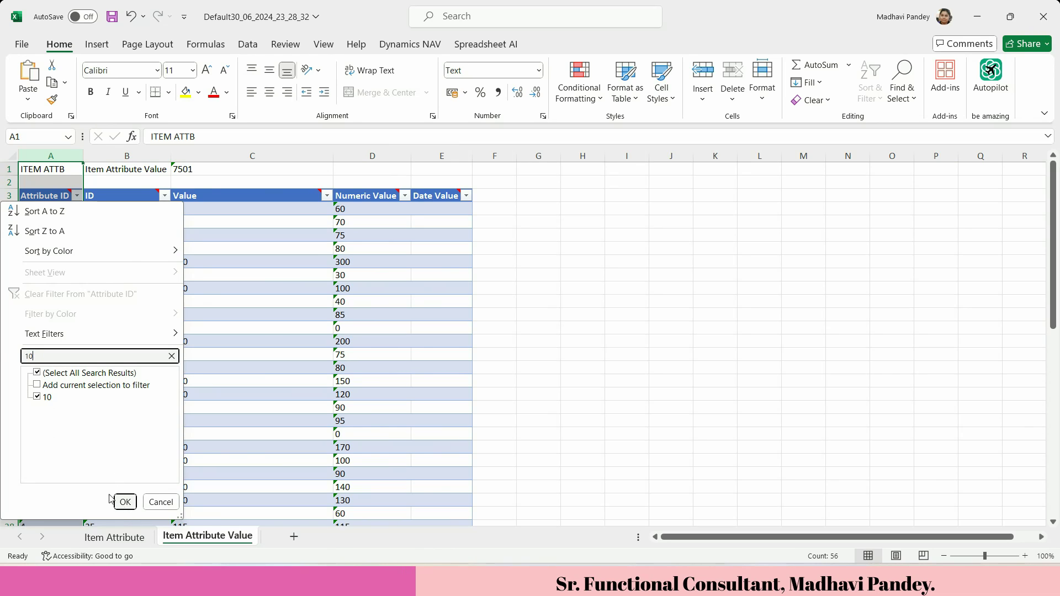
click(125, 502)
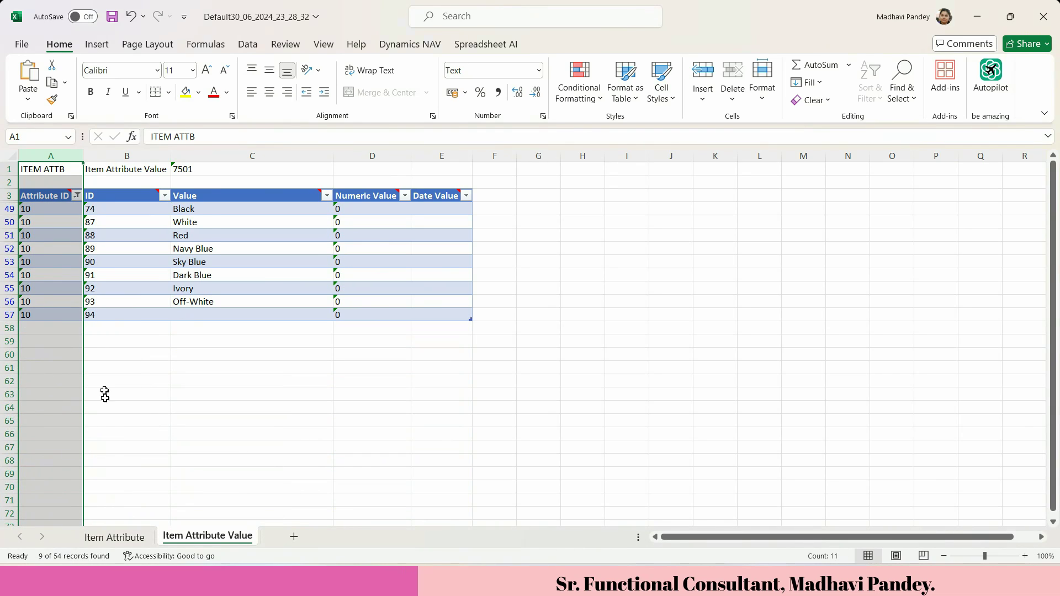
Step: Review the filtered Colours value rows, checking the Black row and the Black and White entries in the Value column
click(115, 262)
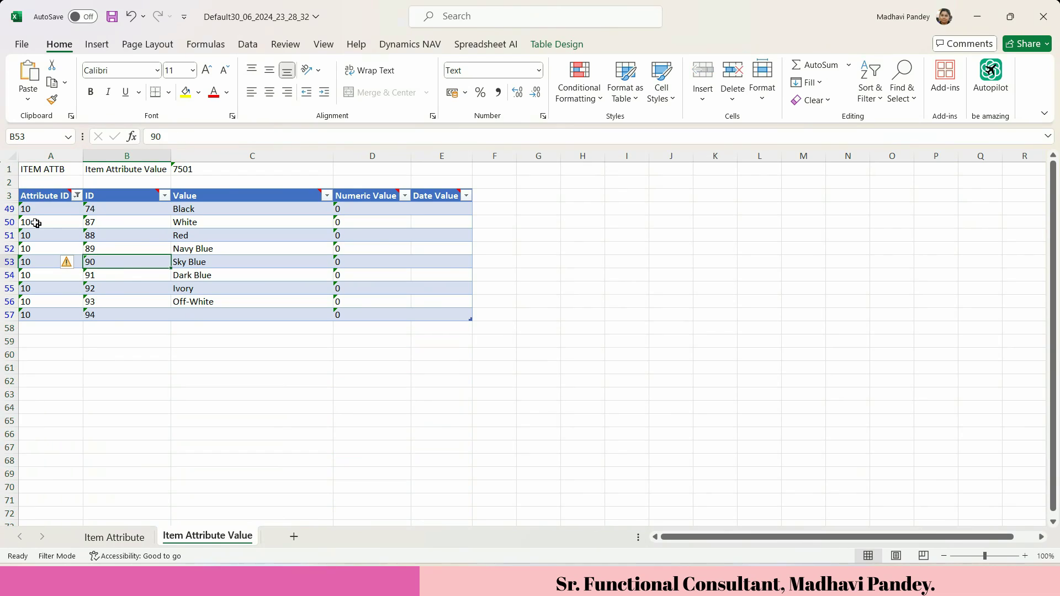
click(5, 209)
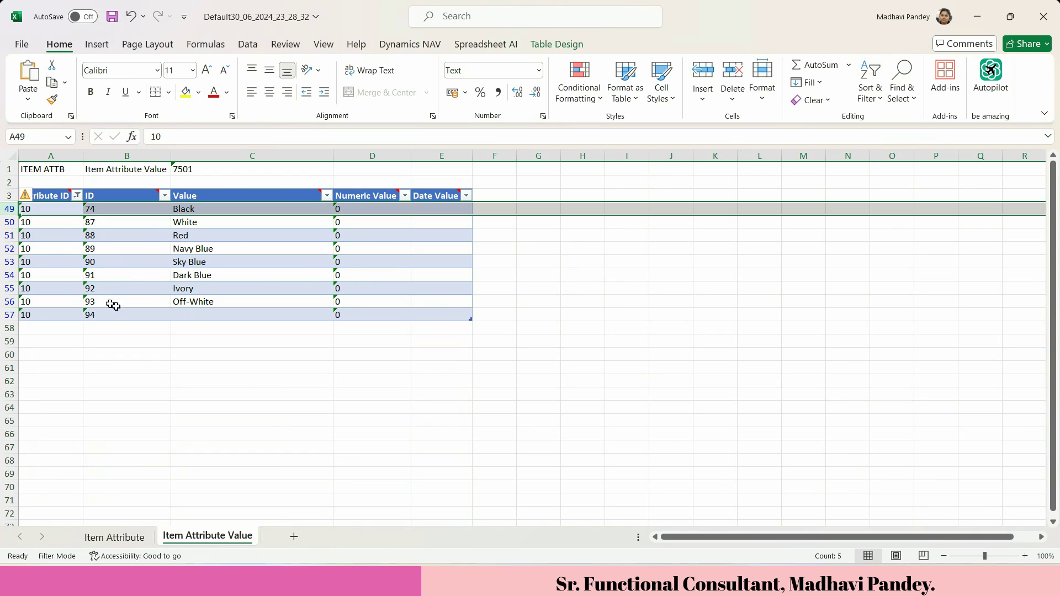
click(245, 224)
click(286, 209)
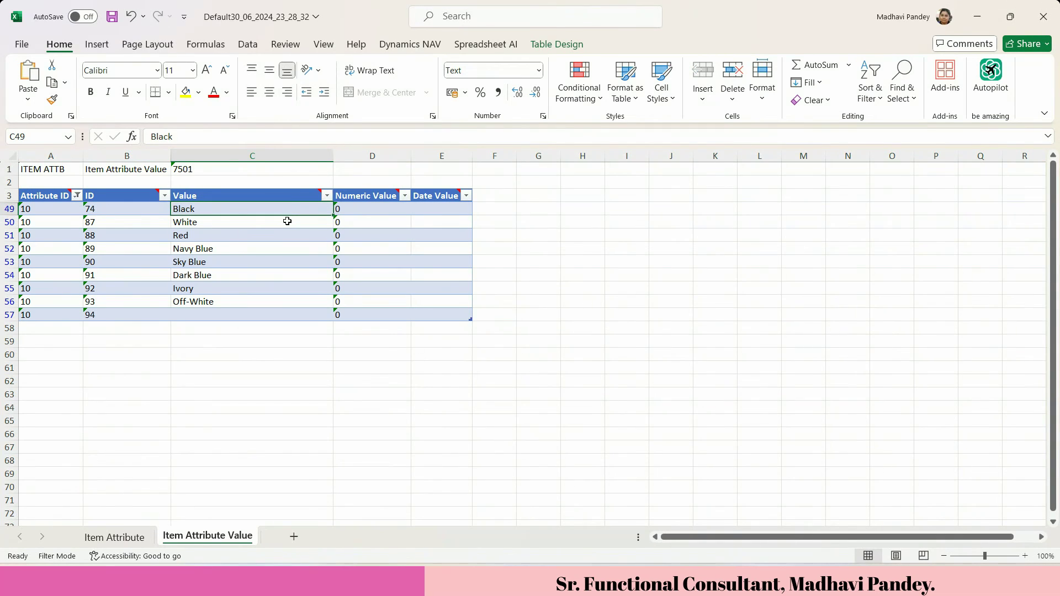
double_click(288, 221)
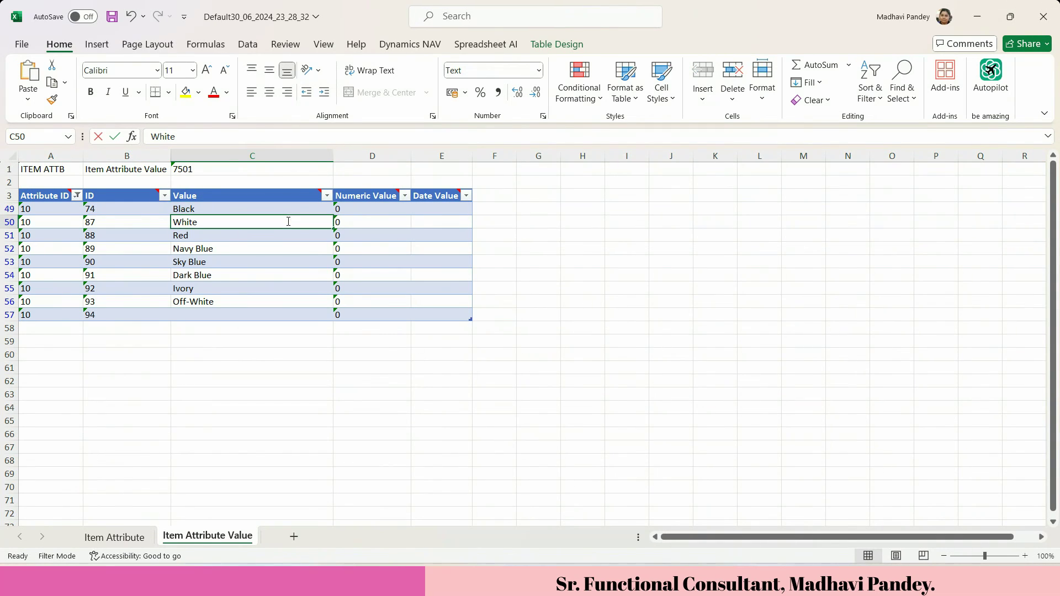
Step: Look through the colour entries in the Value column's filter list and close it without applying a filter
click(327, 197)
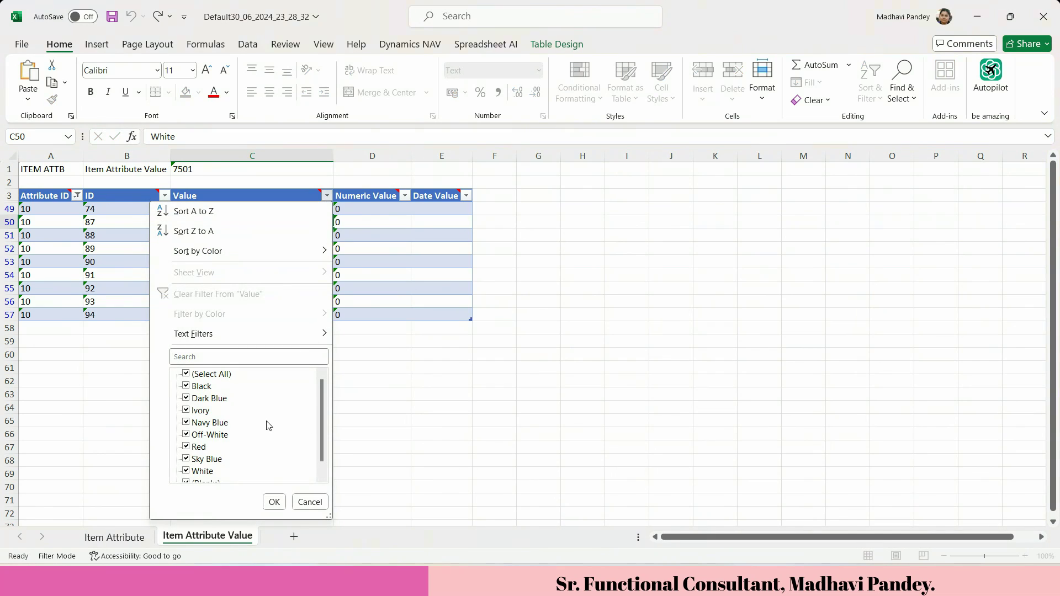
scroll(317, 458, down, 1)
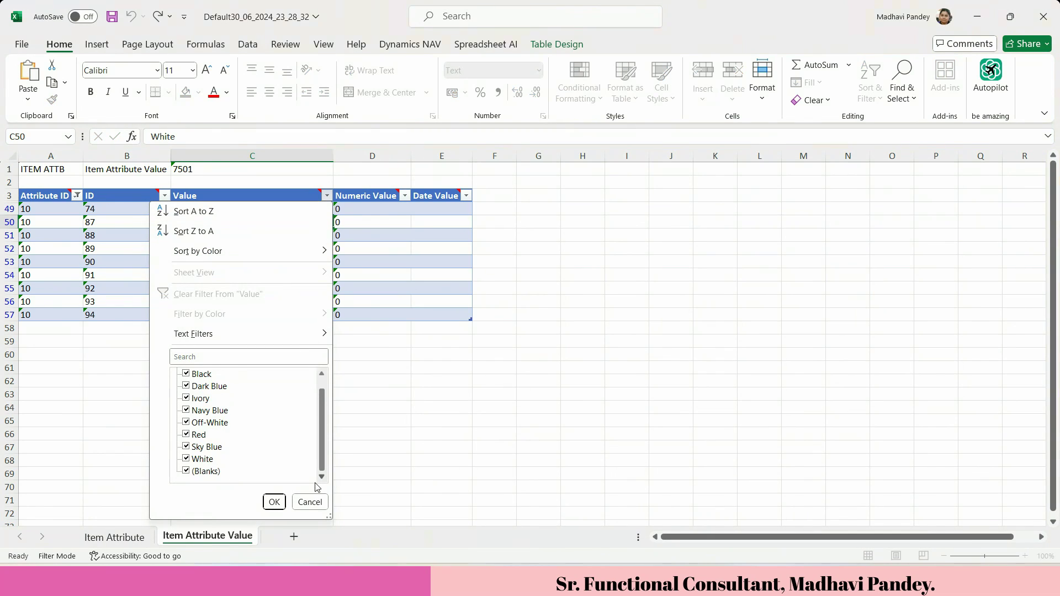
click(261, 358)
click(311, 502)
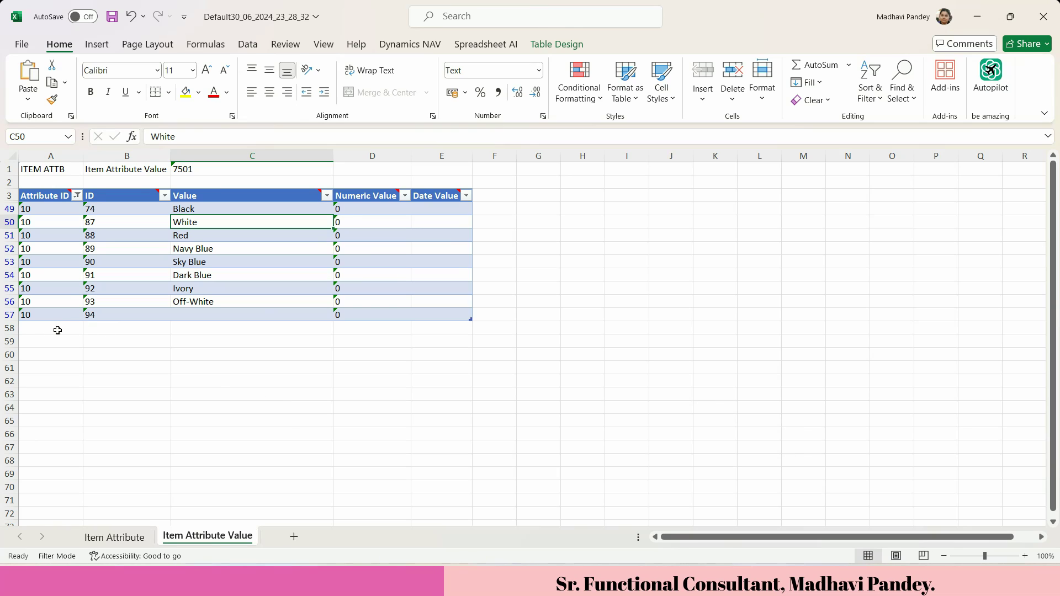
Step: Check the blank Value cell in row 57, the Attribute ID column and the columns from ID onwards in the filtered table
click(232, 316)
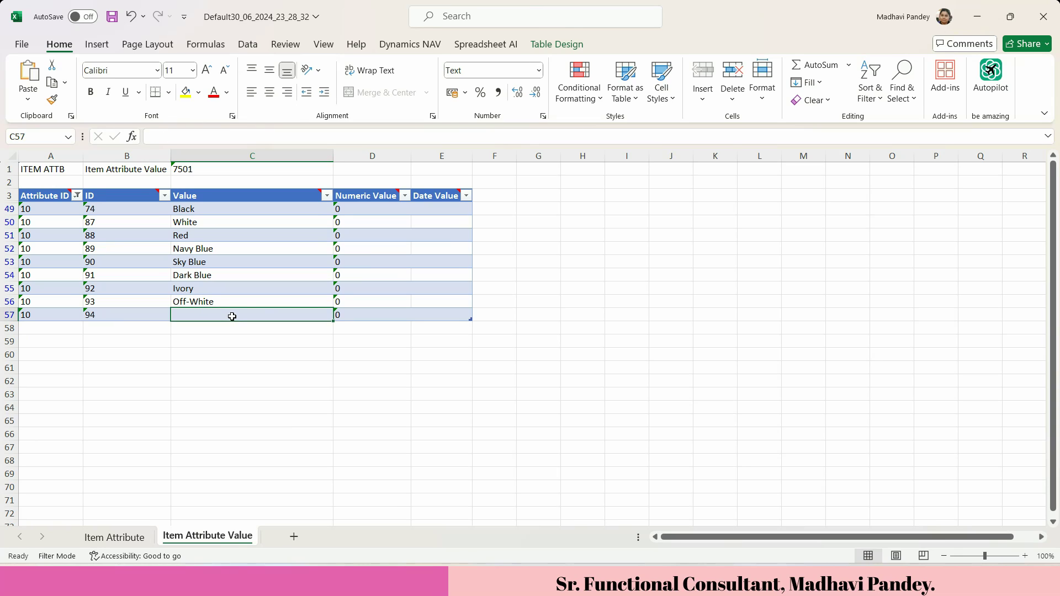
click(33, 152)
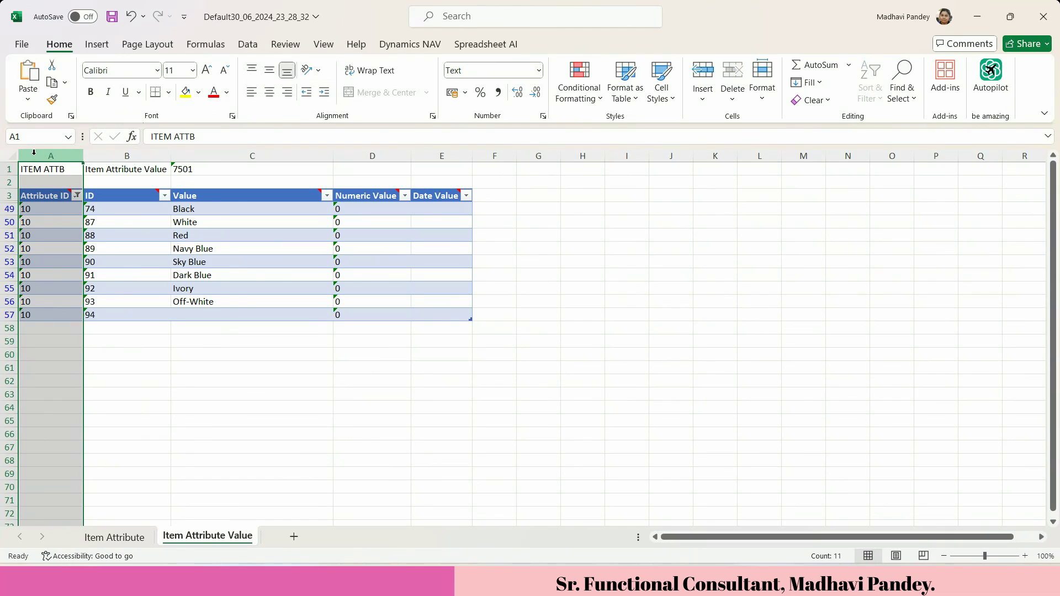
drag(127, 156, 480, 251)
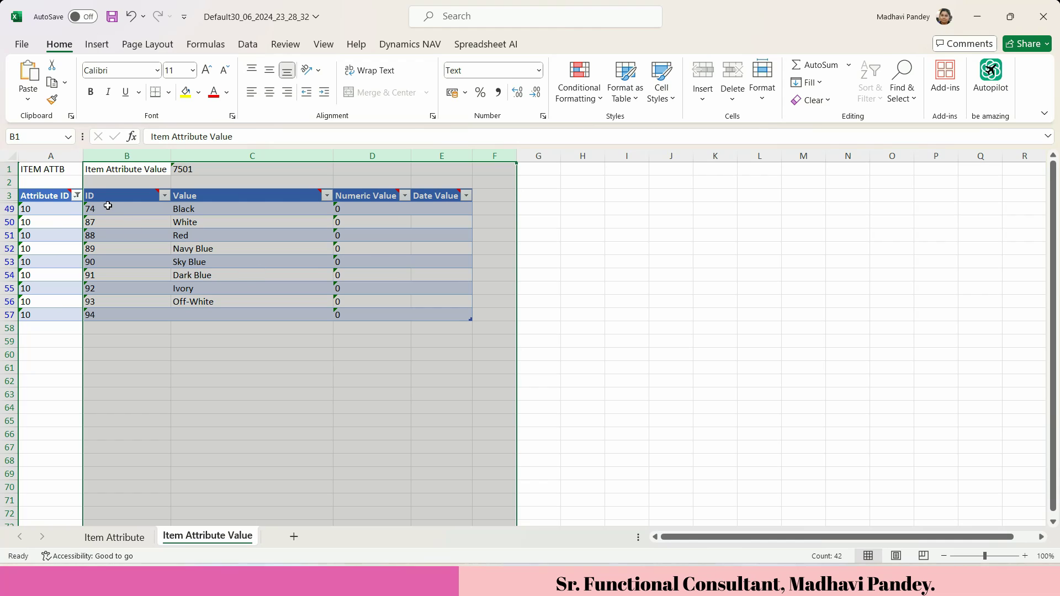
Step: Review the Attribute ID column and the sequence of ID numbers against the colour values in the filtered table
drag(50, 315, 45, 199)
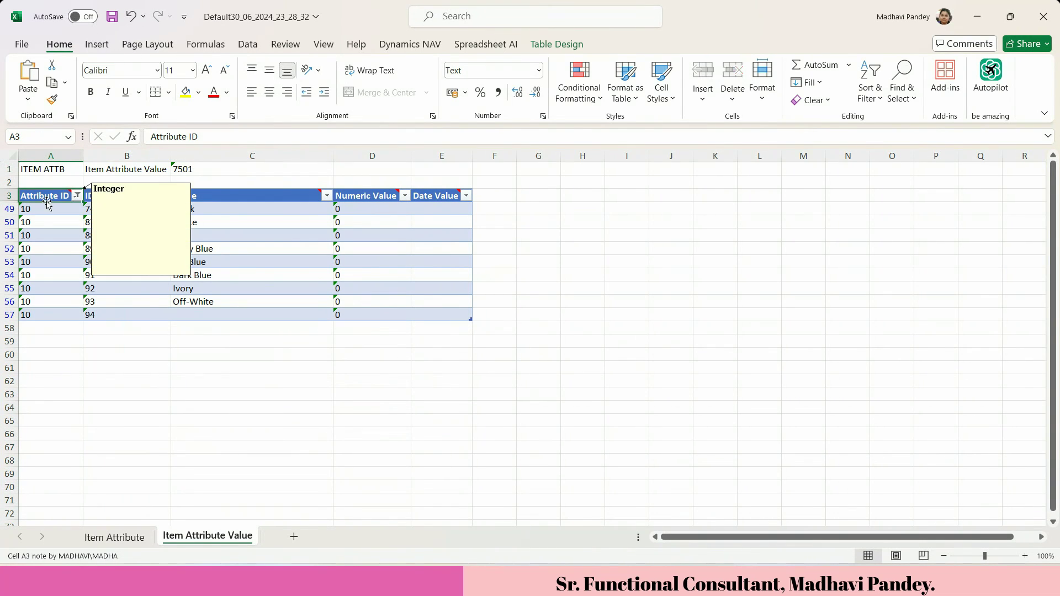
click(43, 274)
drag(43, 274, 128, 317)
click(130, 316)
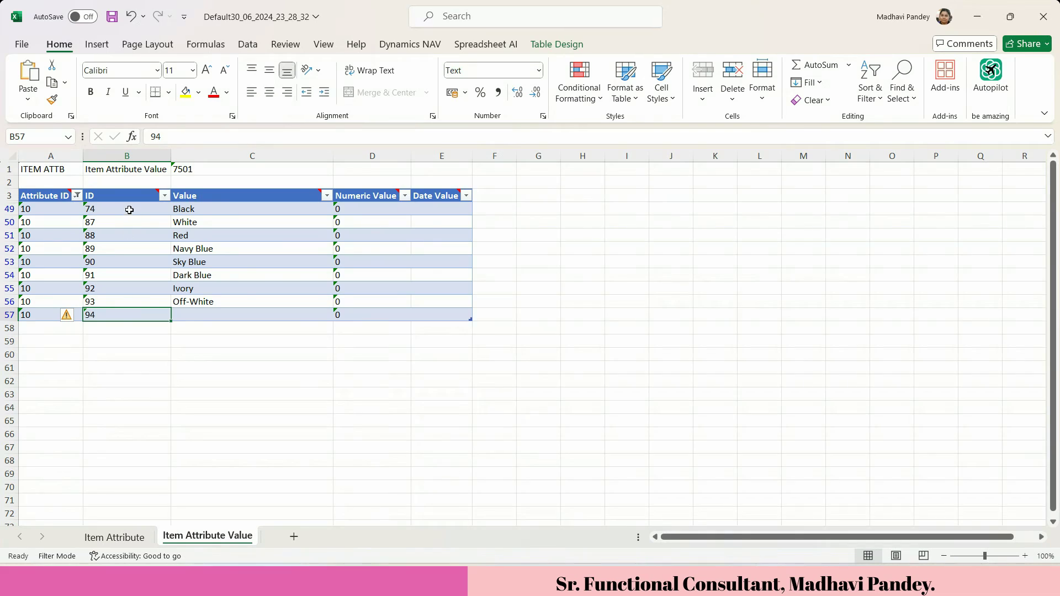
drag(121, 210, 114, 315)
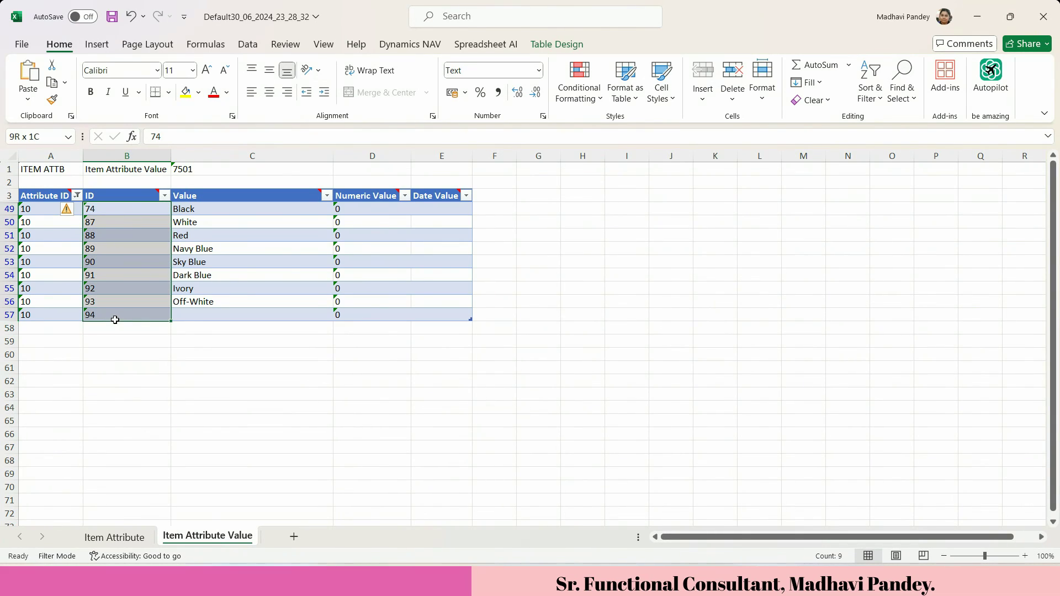
click(112, 288)
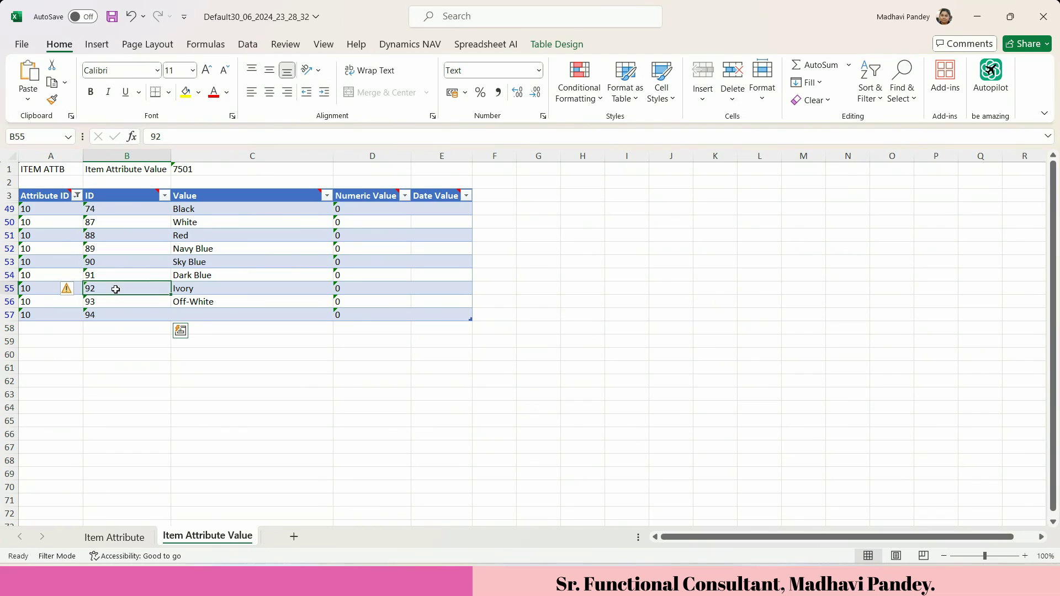
click(123, 261)
drag(126, 223, 128, 322)
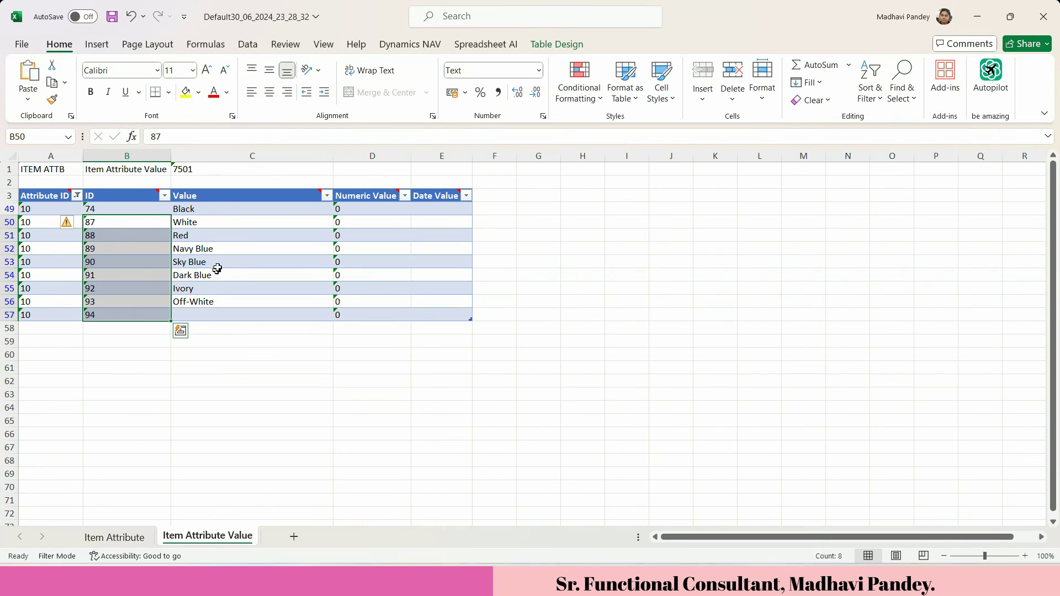
click(220, 223)
drag(131, 224, 131, 299)
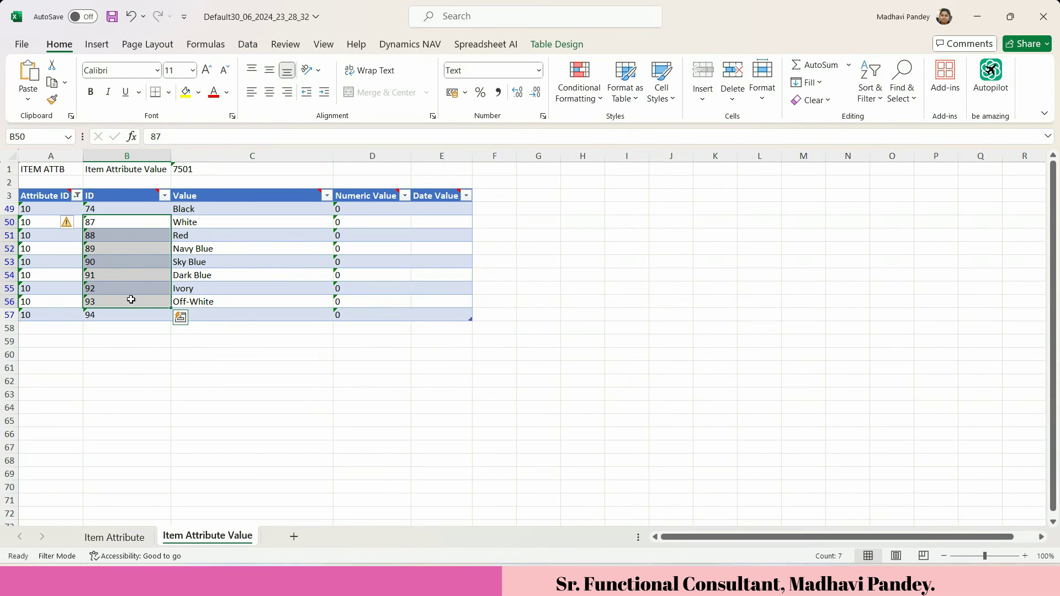
Step: Enter Yellow as the Value for ID 94 in row 57
click(131, 315)
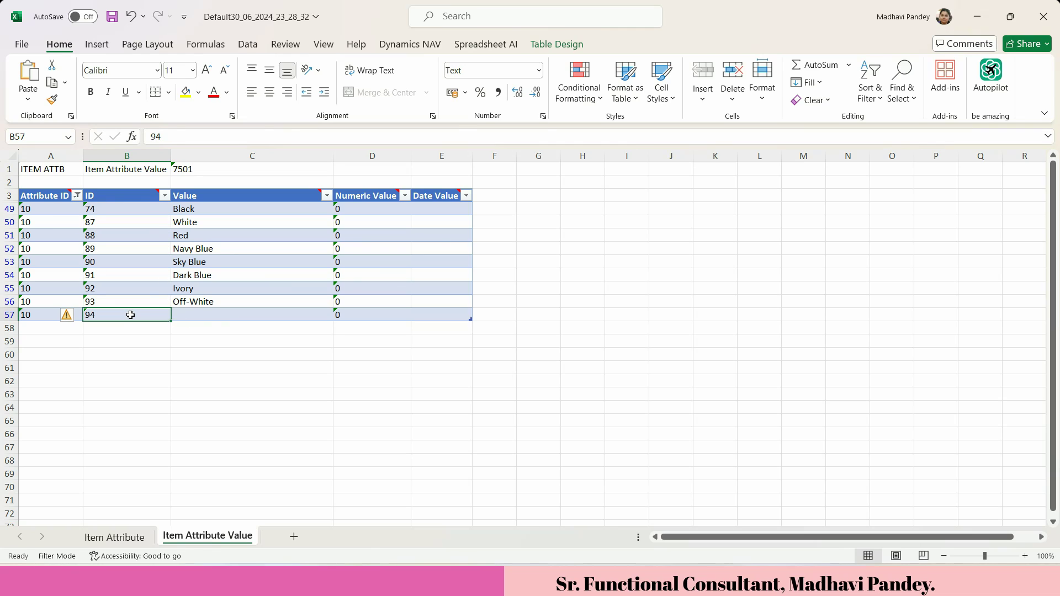
click(210, 311)
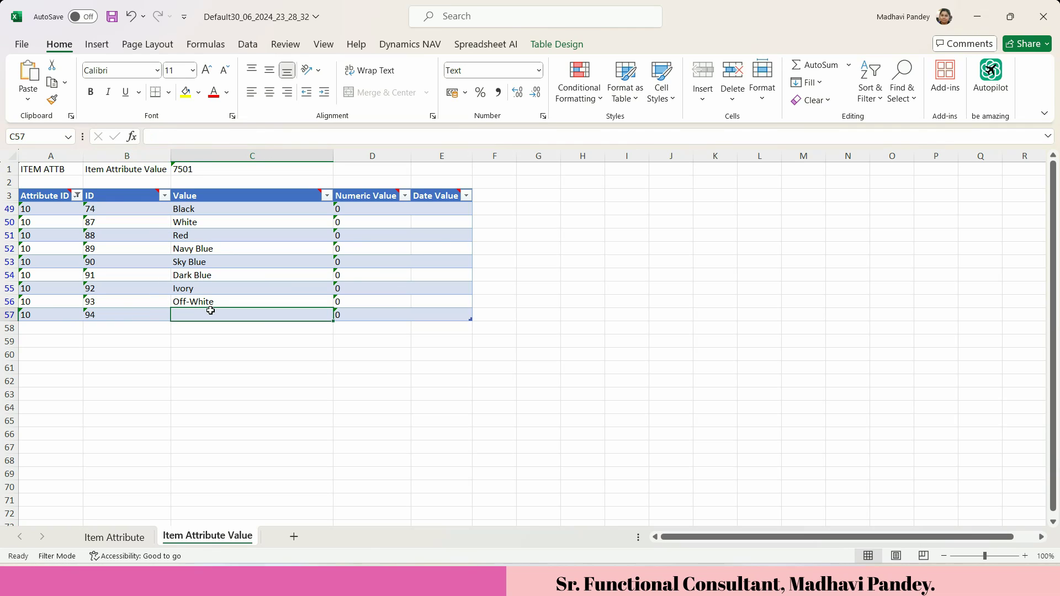
text(Yellow)
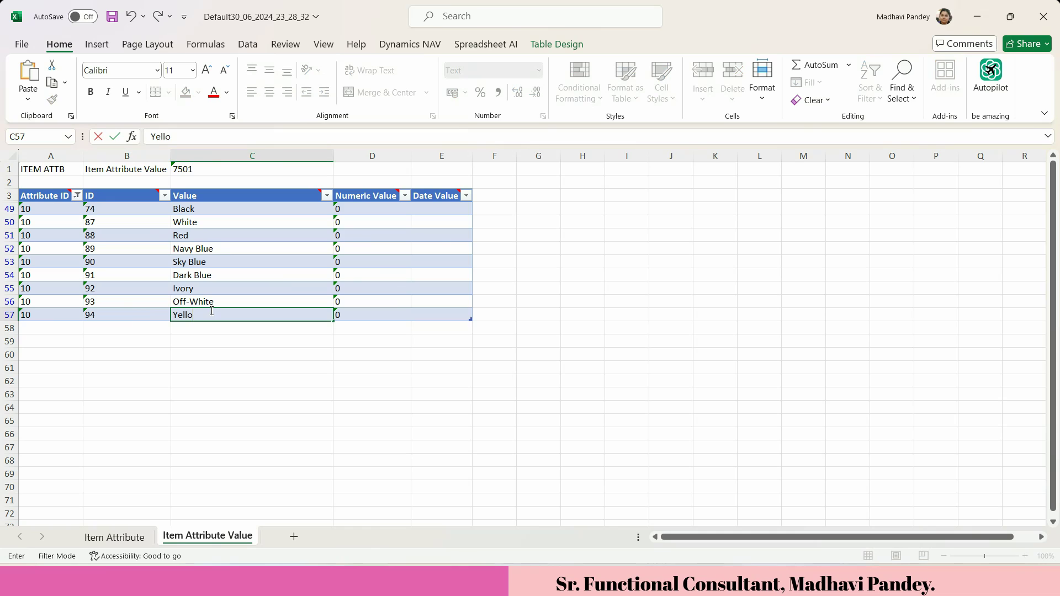
Step: Add a table row in row 58 with Attribute ID 10, ID 95 and Value Royal Blue
click(28, 328)
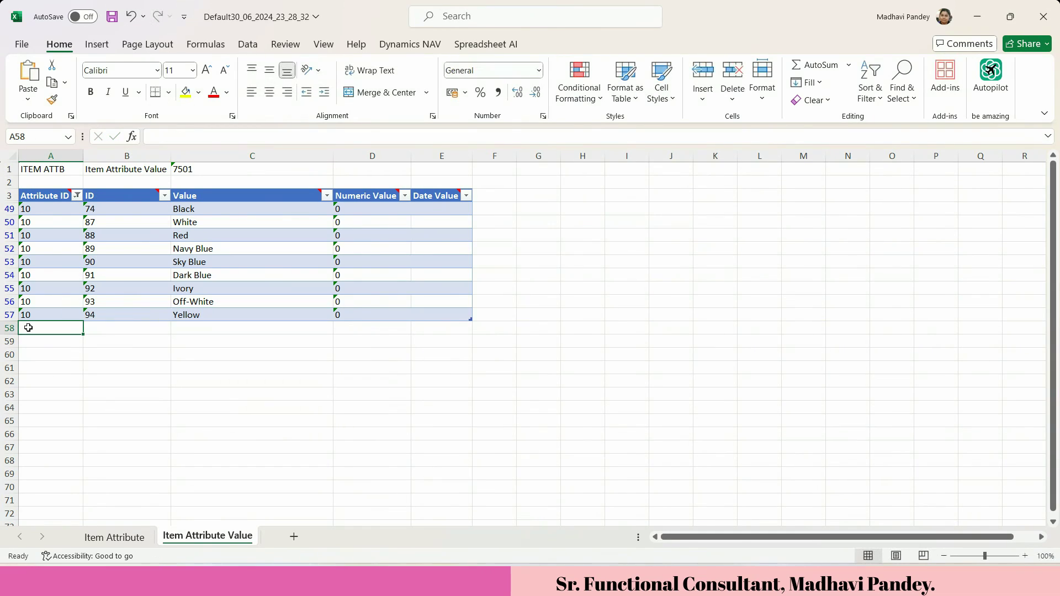
text(10)
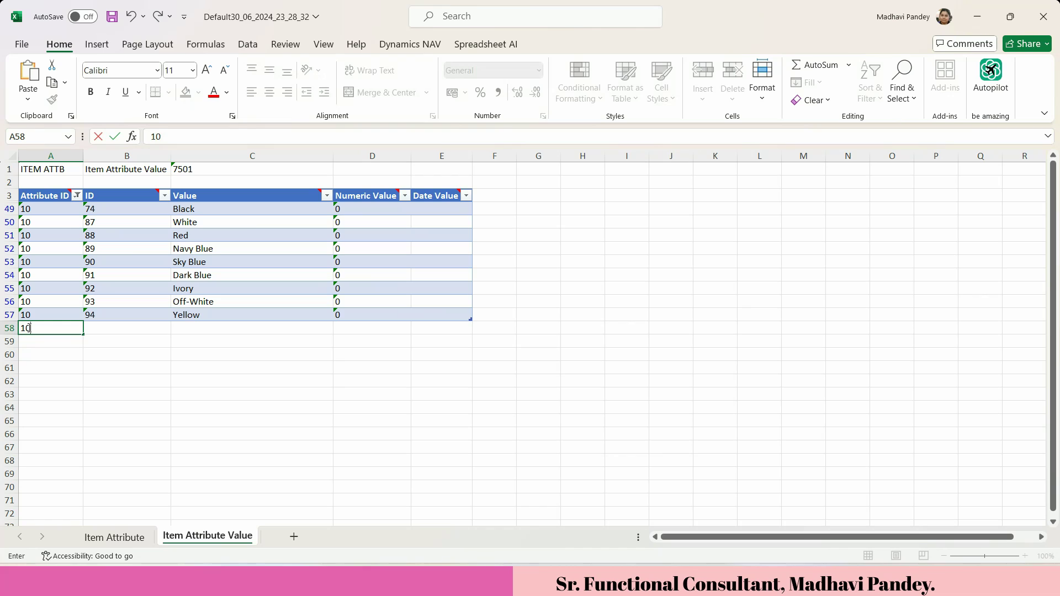
key(Tab)
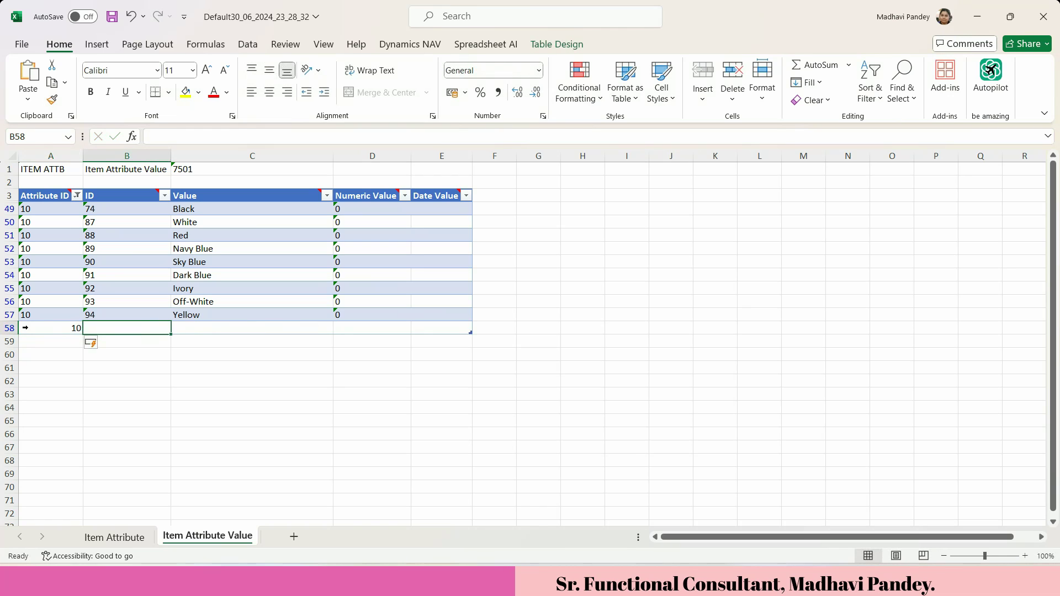
text(95)
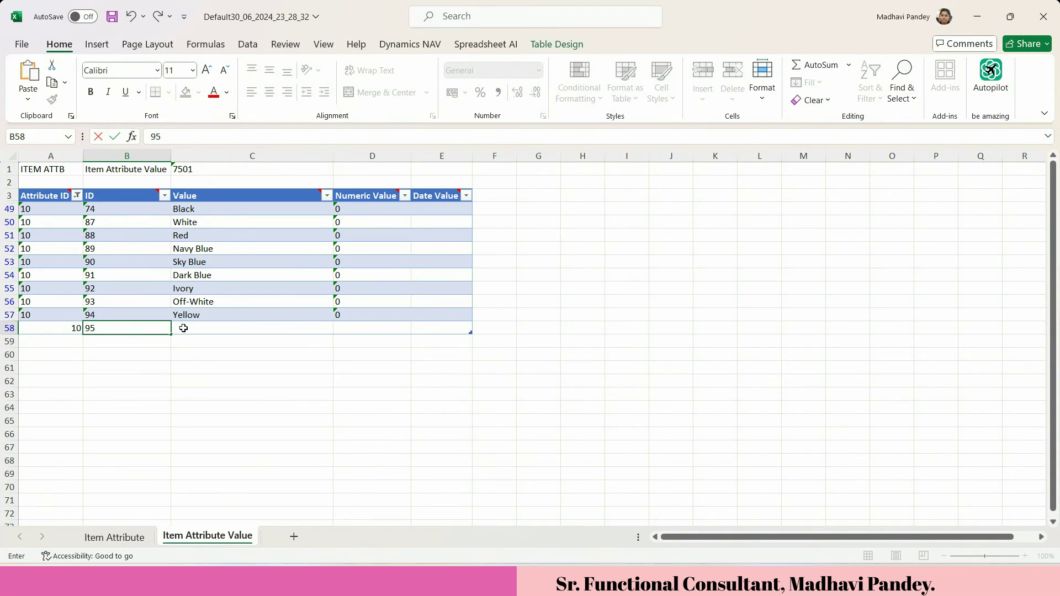
key(Tab)
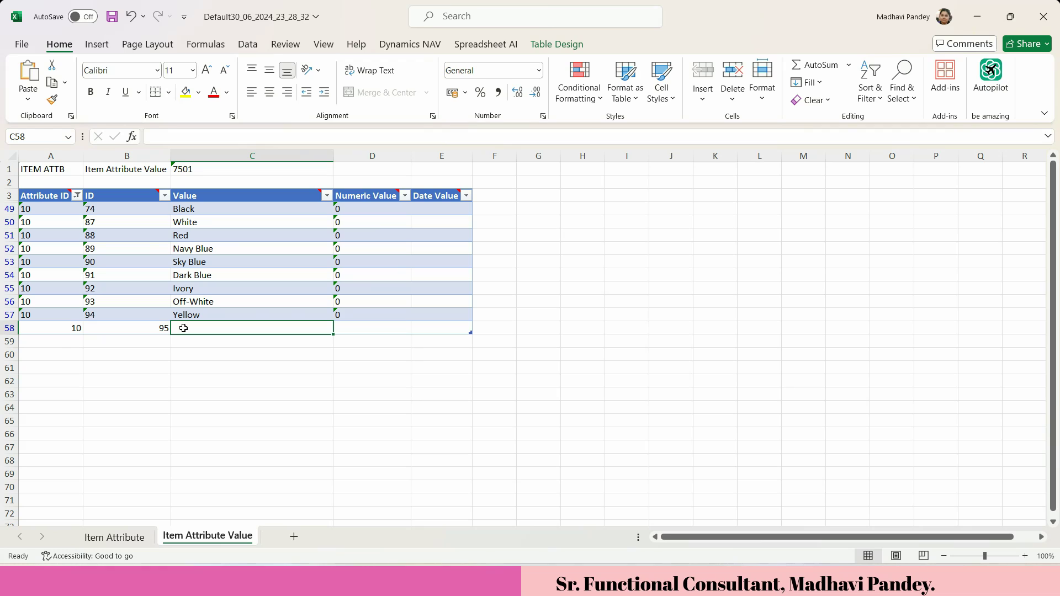
text(Roy)
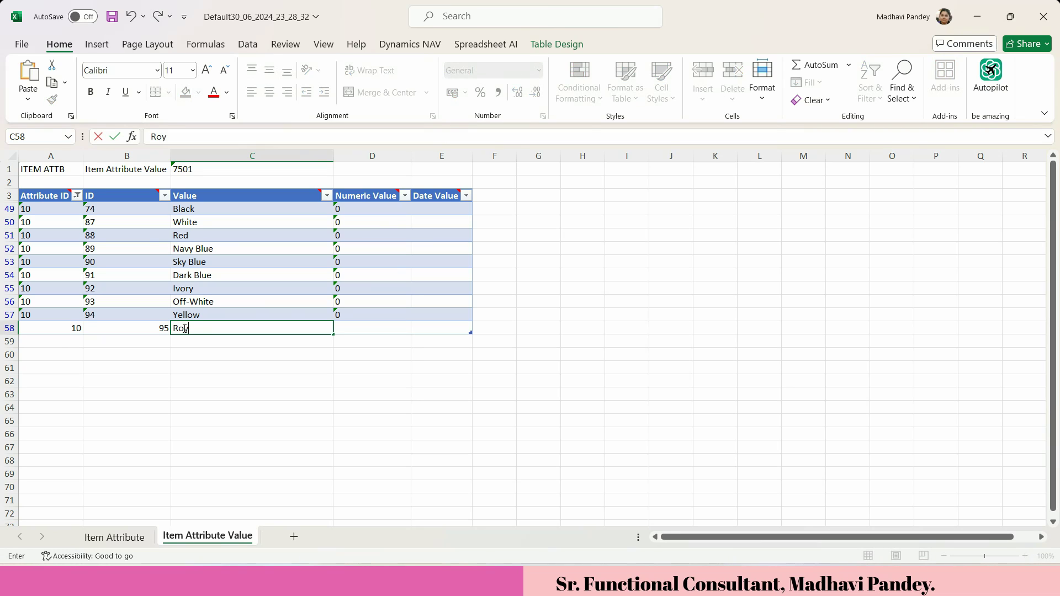
text(al Blue)
Step: Add a table row in row 59 with Attribute ID 10, ID 96 and Value Green
click(74, 342)
text(10)
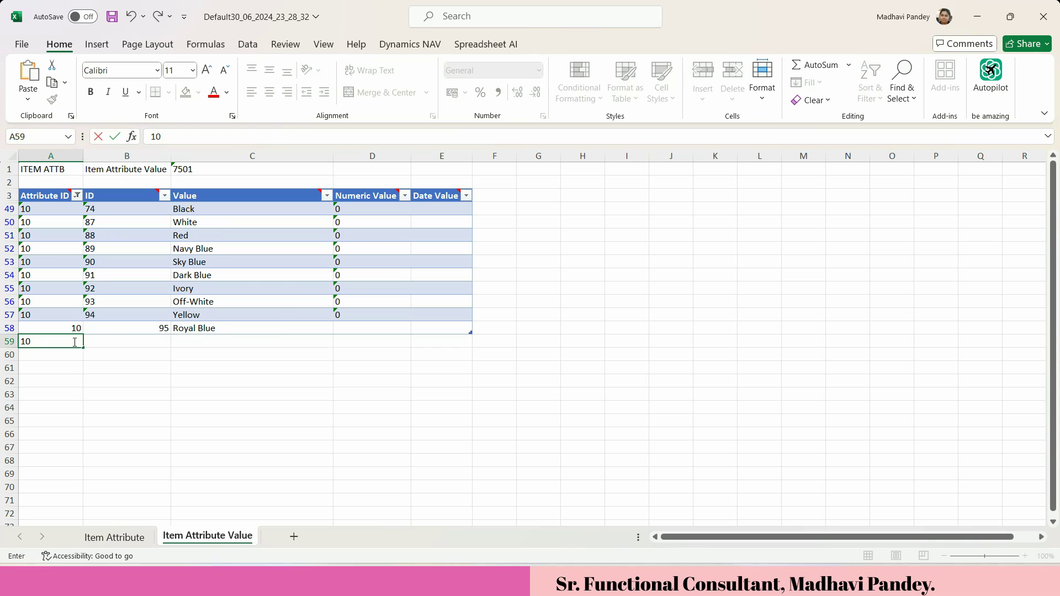
click(152, 341)
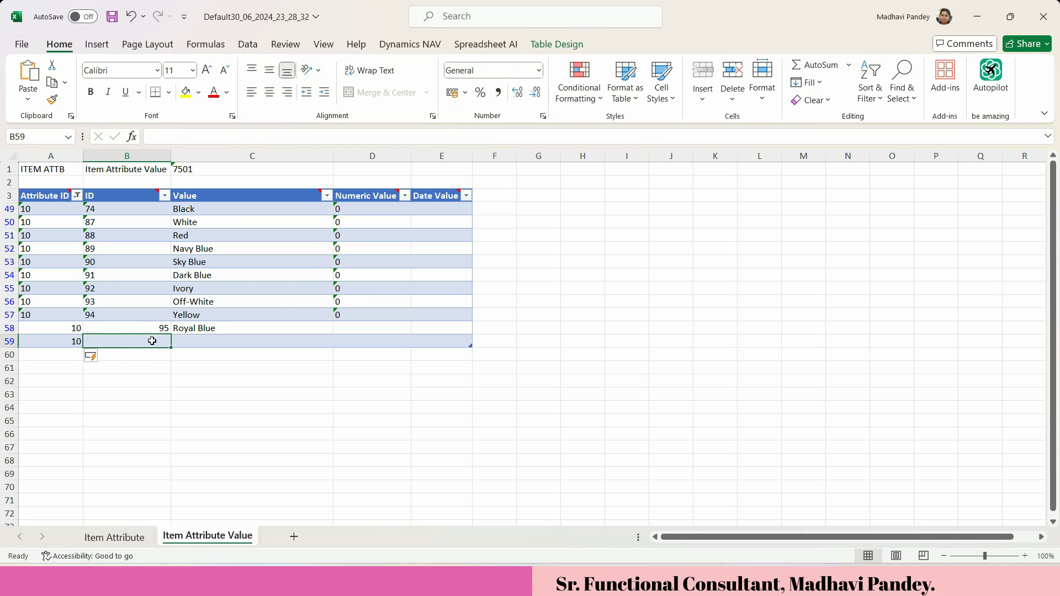
text(96)
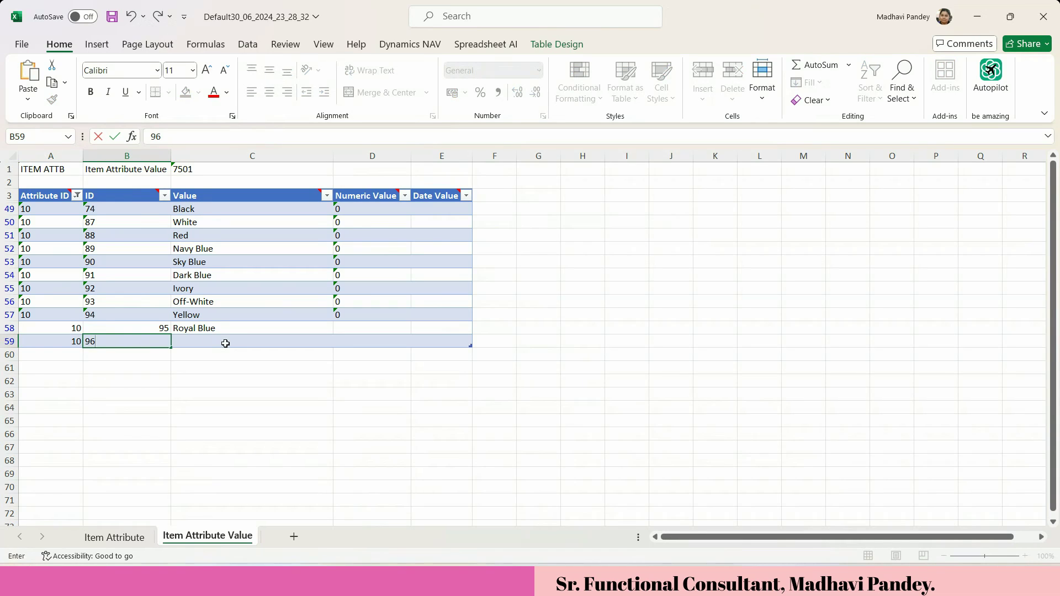
click(226, 343)
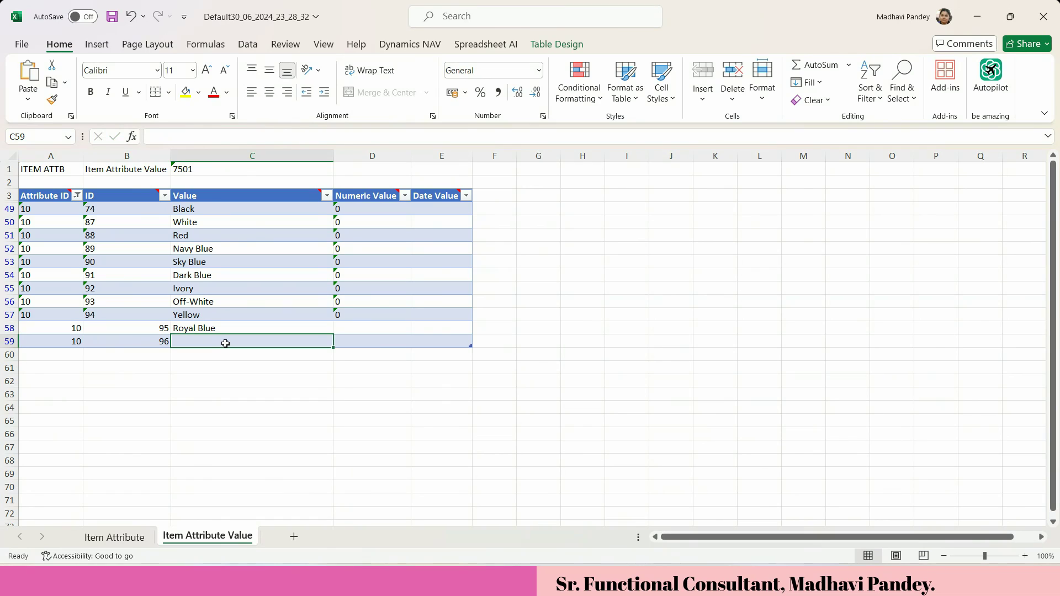
text(Gree)
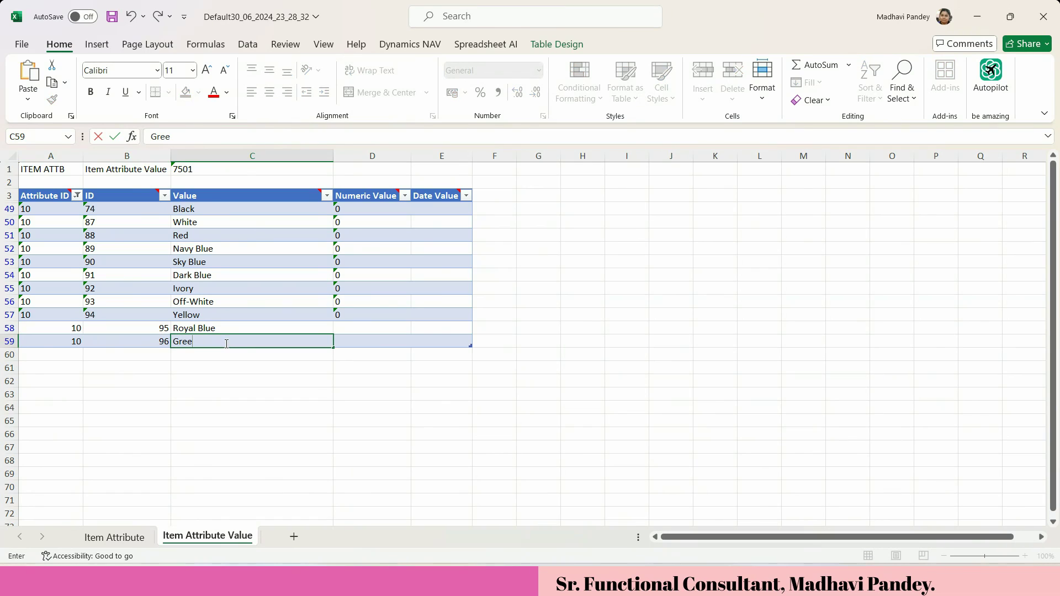
text(n)
click(349, 333)
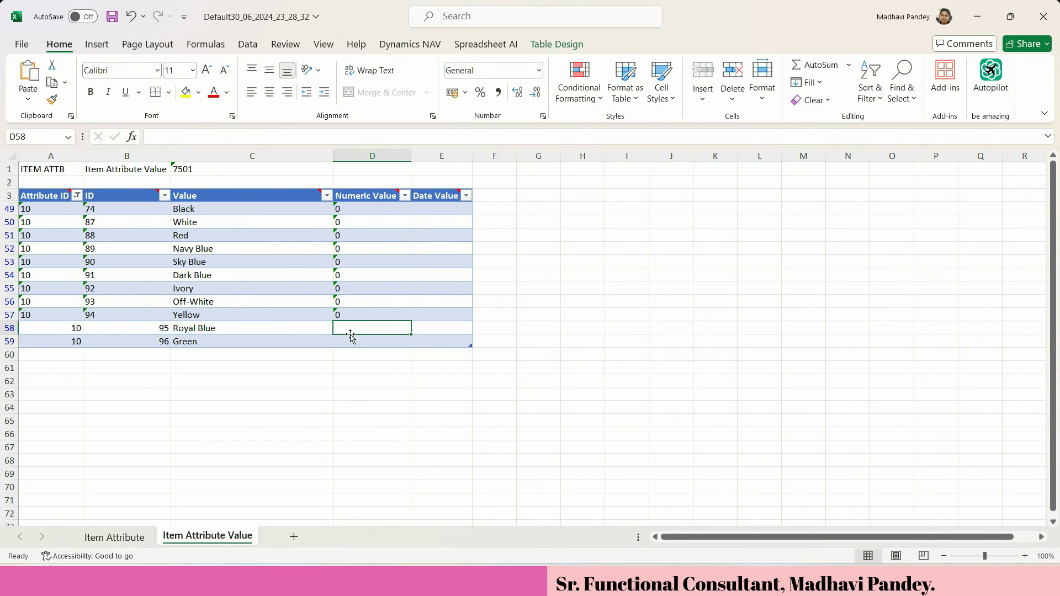
Step: Check the Value, Attribute ID and ID entries of the Yellow, Royal Blue and Green rows
drag(280, 318, 281, 340)
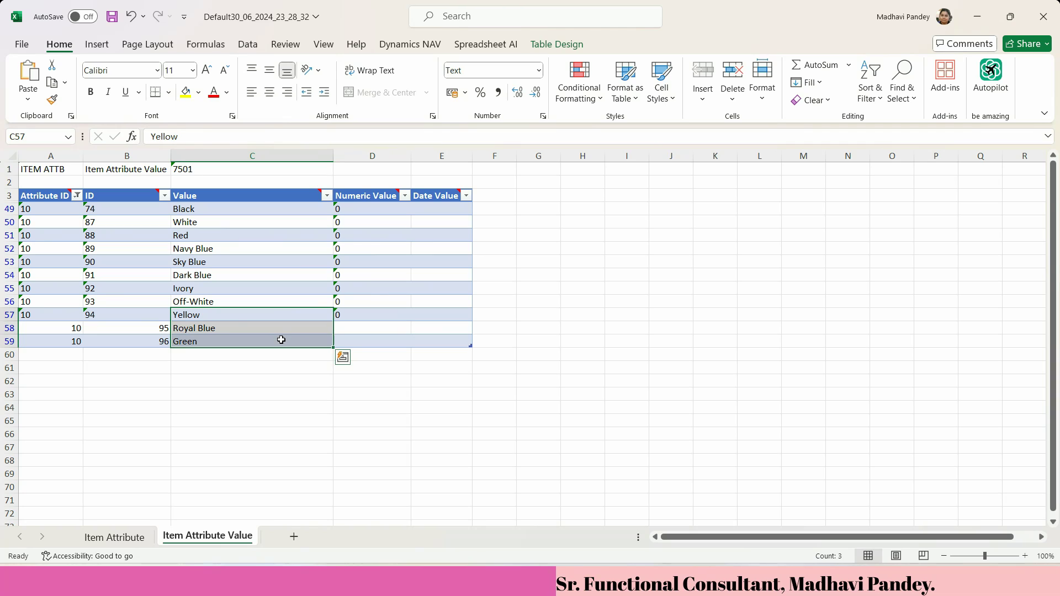
click(60, 312)
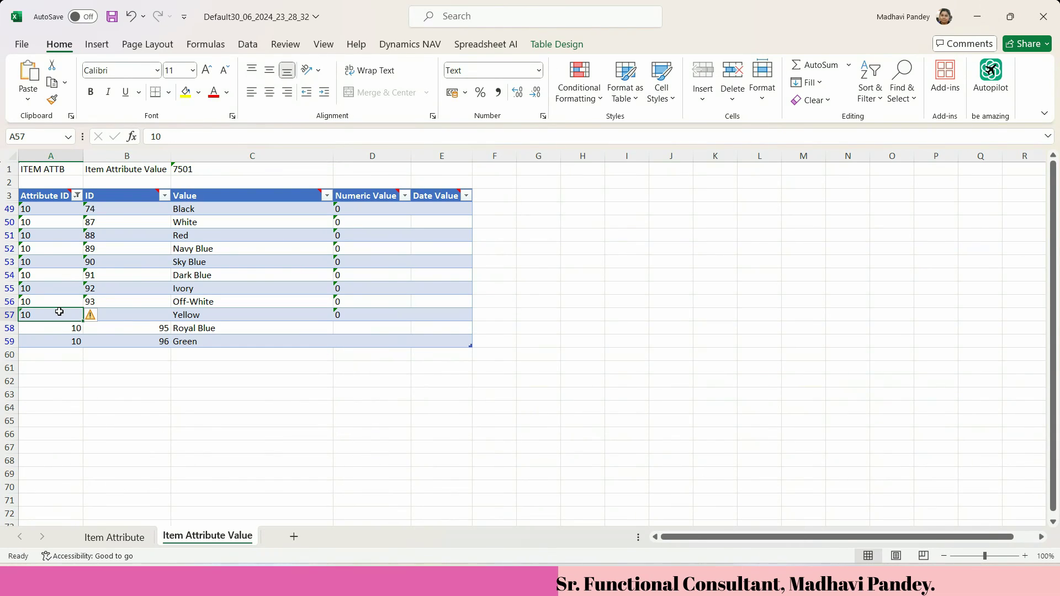
drag(59, 312, 126, 344)
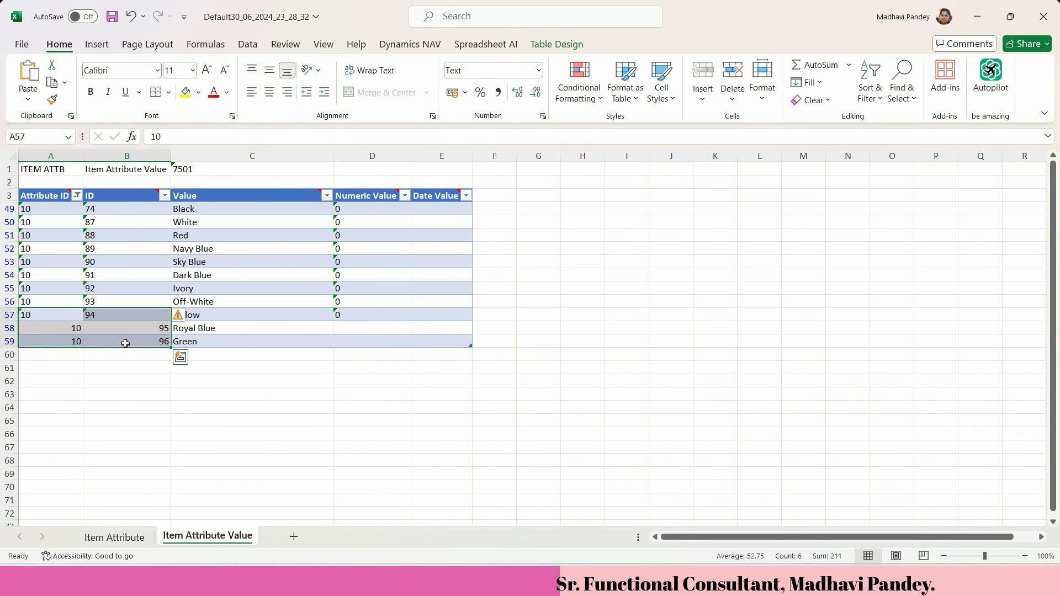
click(50, 314)
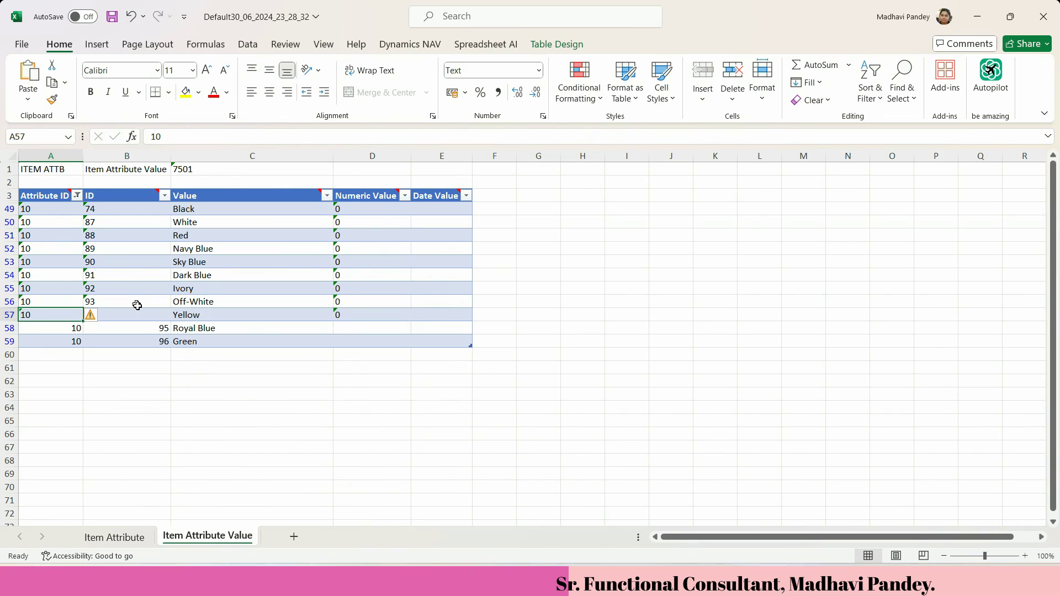
click(138, 330)
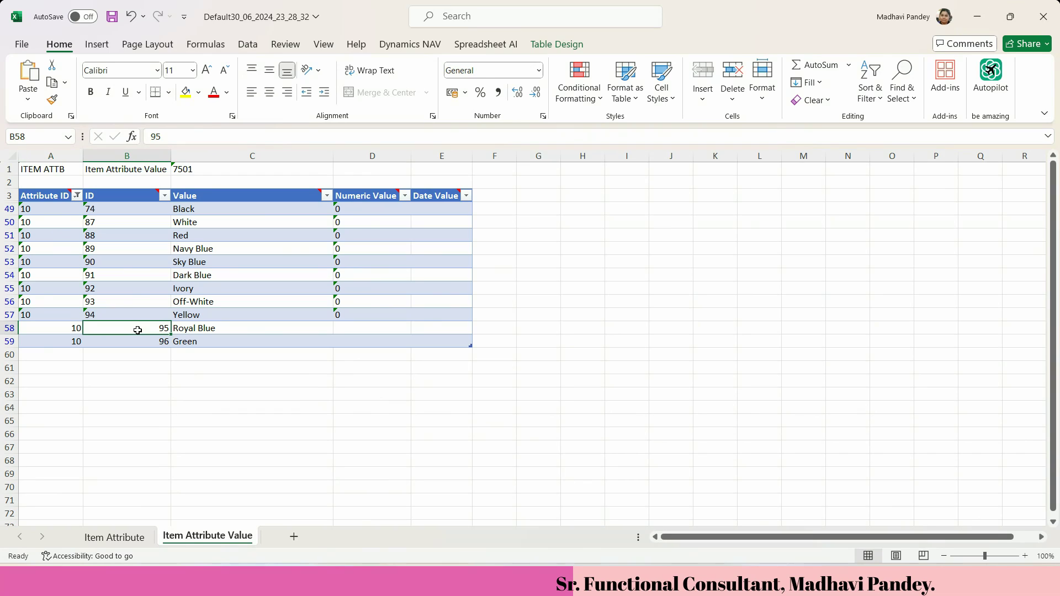
click(208, 384)
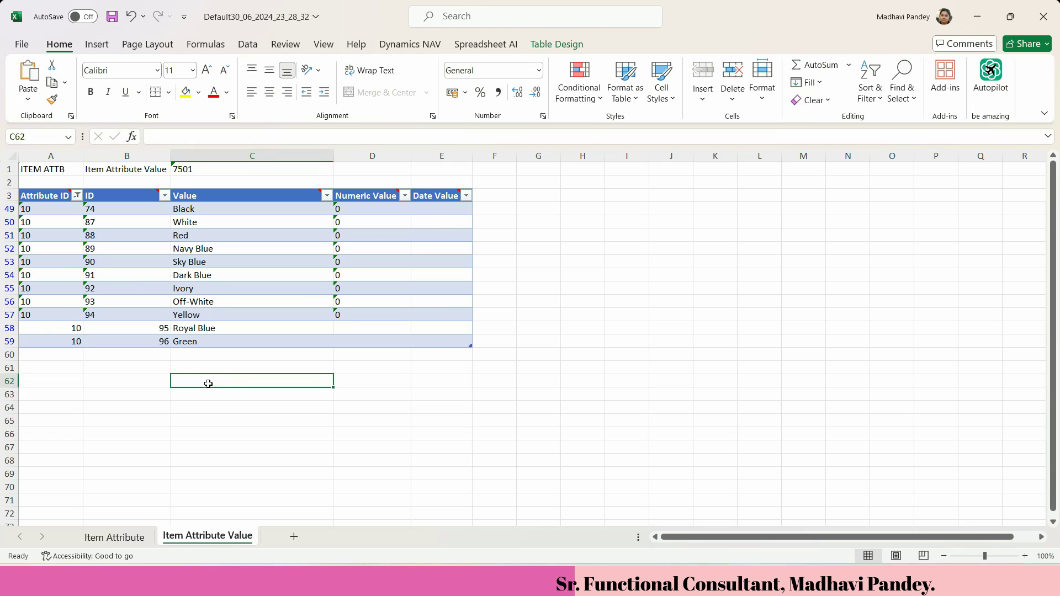
Step: Save the workbook with the added colour values
click(641, 274)
key(ctrl+s)
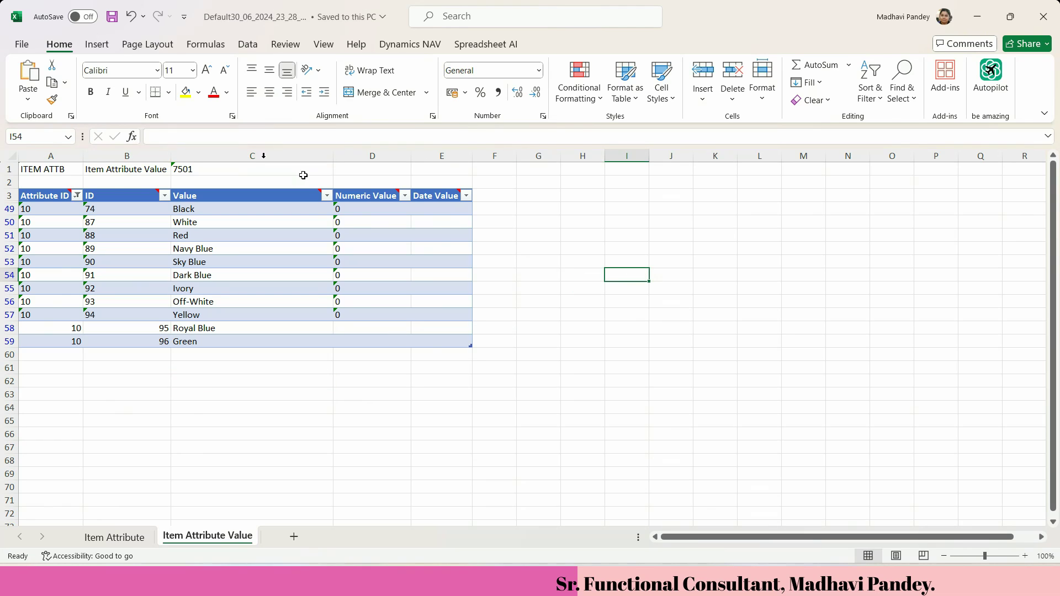
click(21, 45)
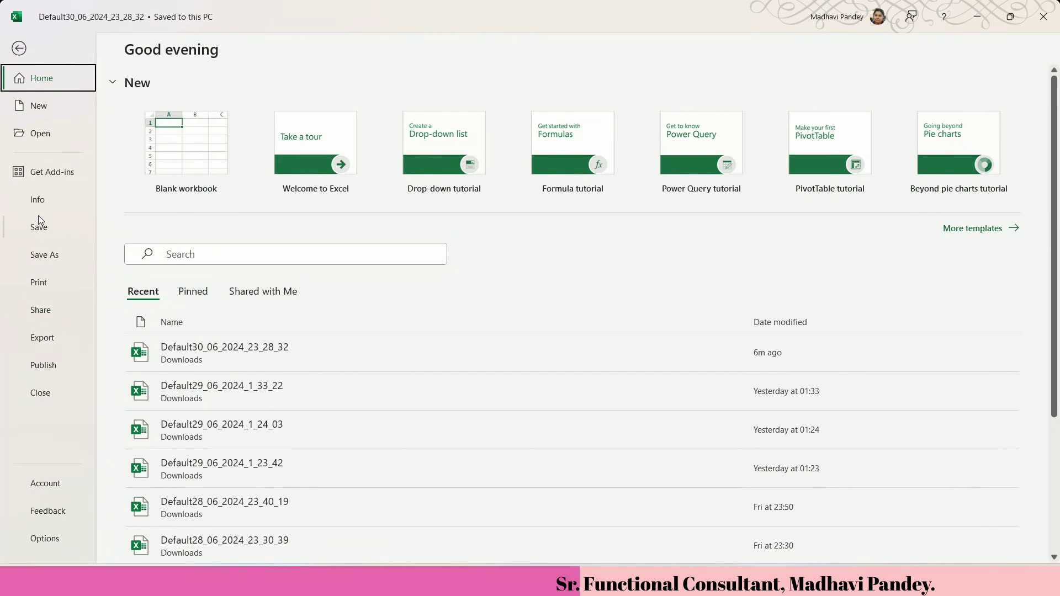
click(40, 232)
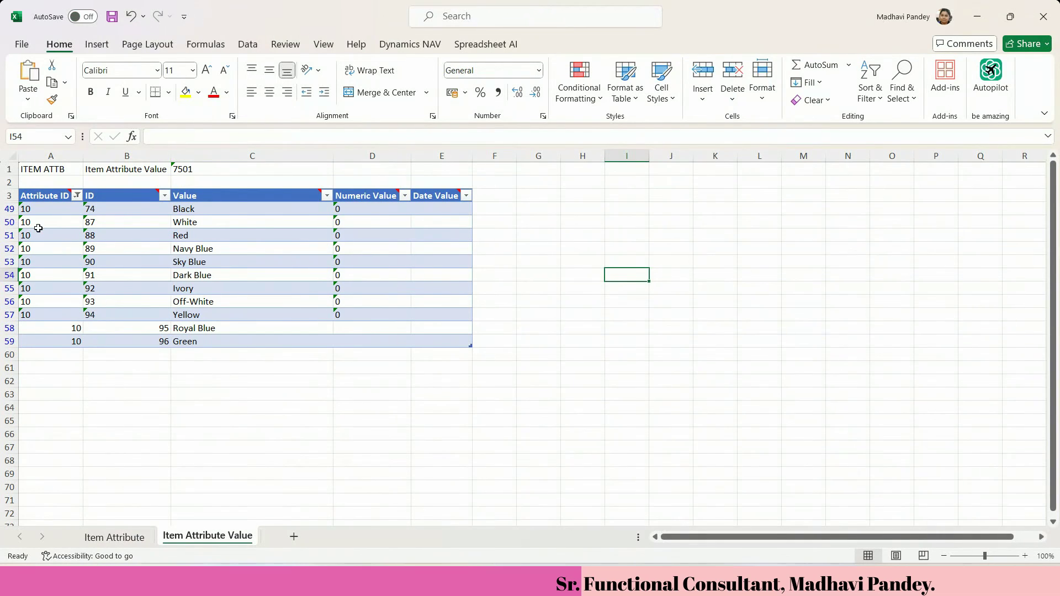
click(540, 244)
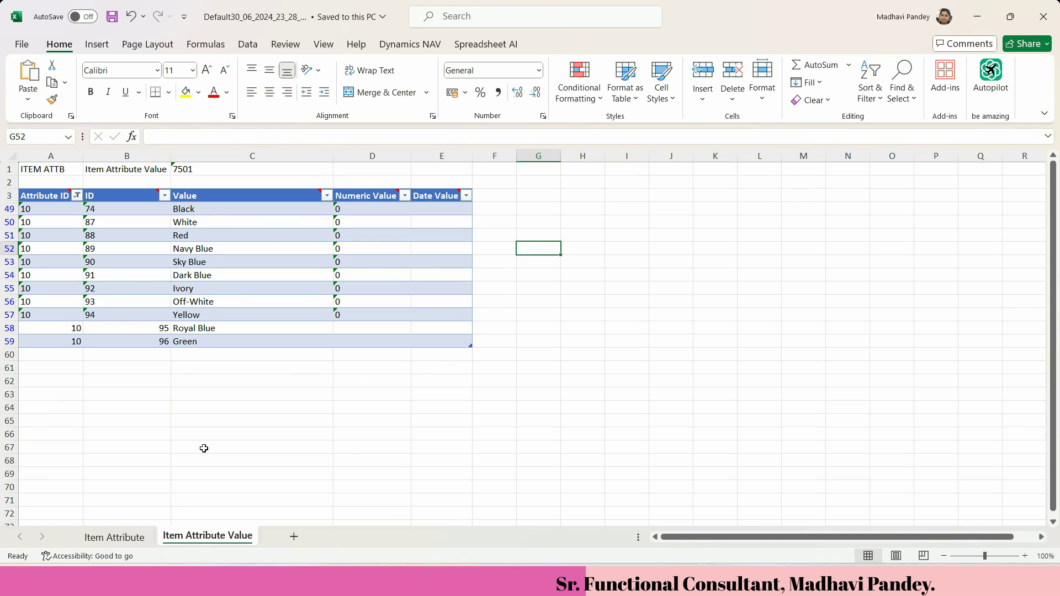
Step: Highlight the Colours row on the Item Attribute sheet with a yellow fill
click(116, 538)
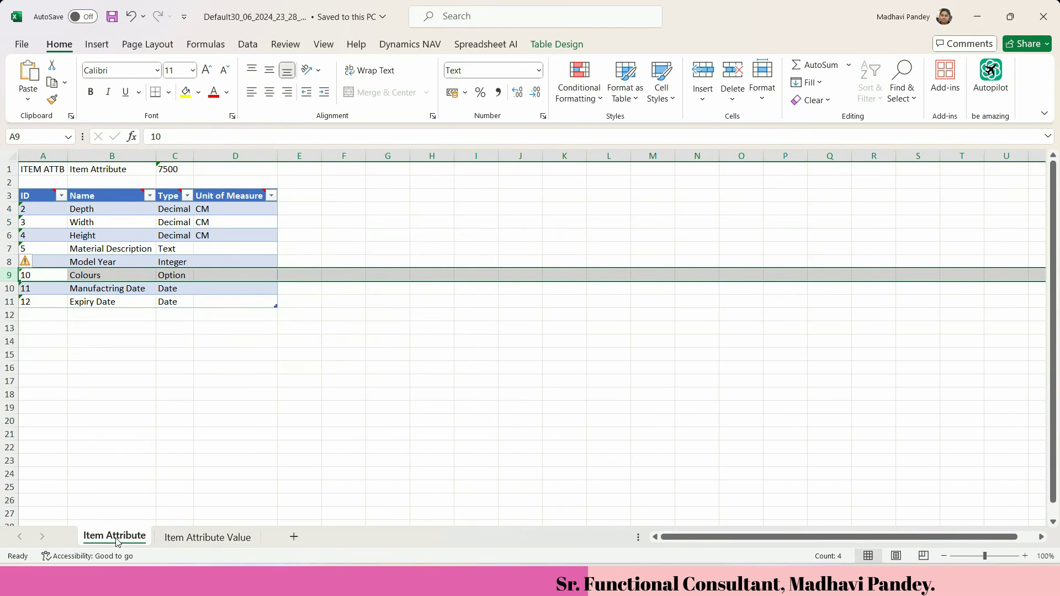
click(185, 92)
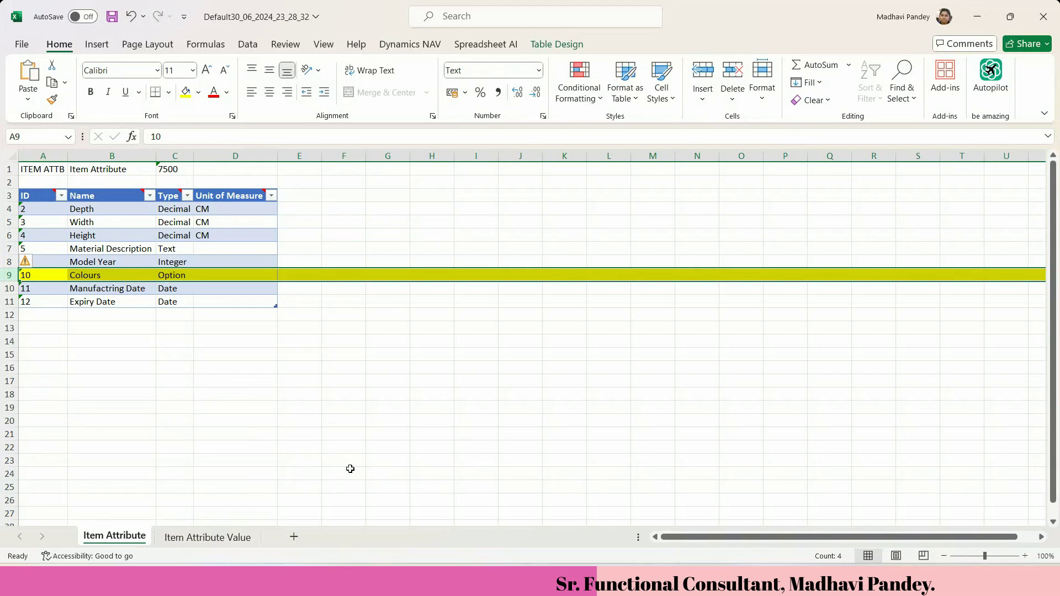
Step: Highlight the Yellow, Royal Blue and Green rows (57 to 59) on the Item Attribute Value sheet in yellow, then save and close the workbook
click(208, 538)
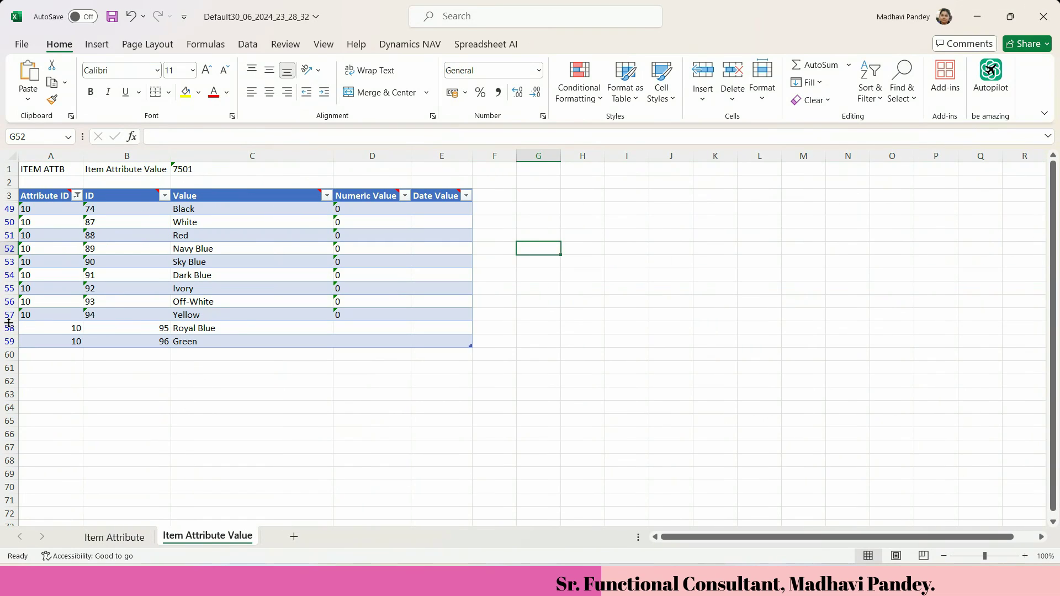
drag(2, 316, 3, 341)
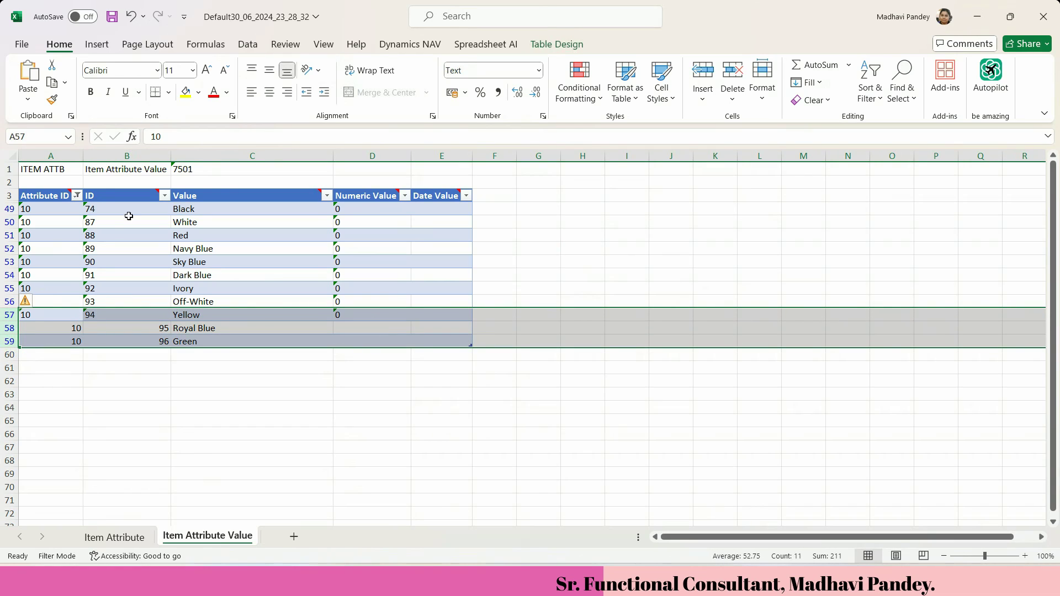
click(187, 93)
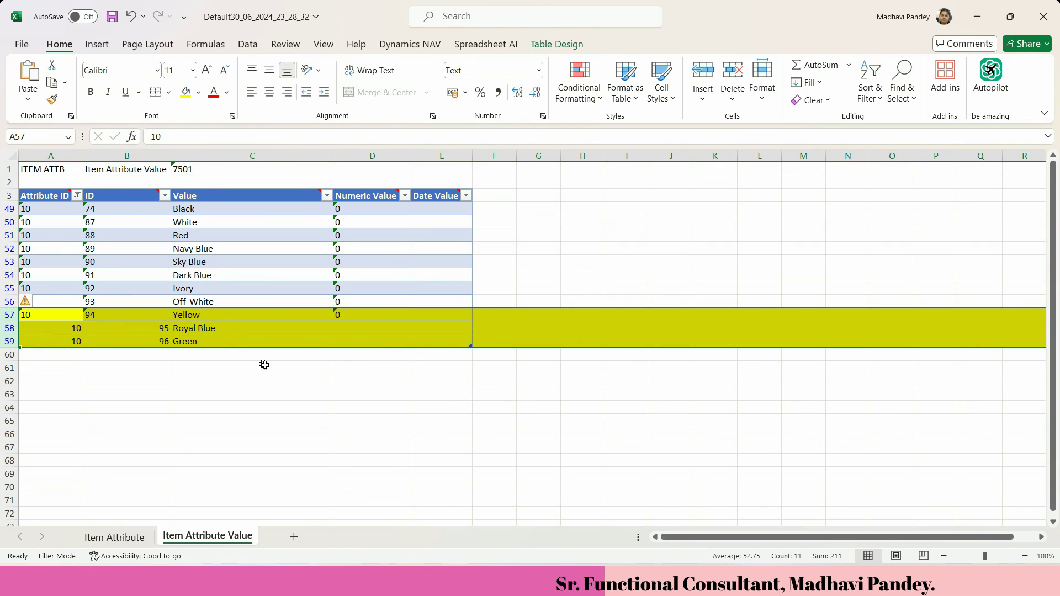
click(291, 379)
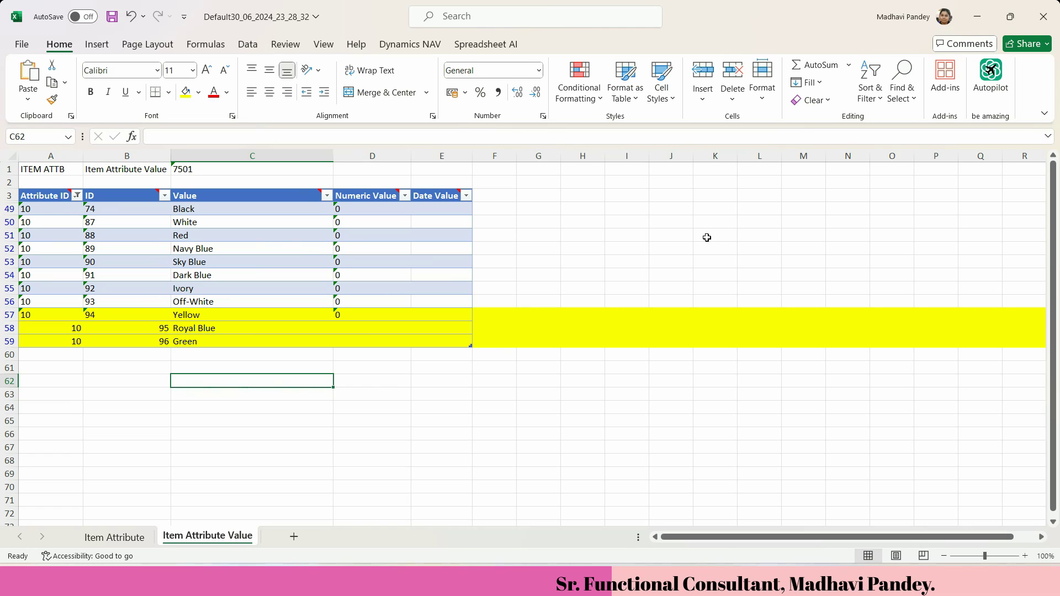
key(ctrl+s)
click(1040, 26)
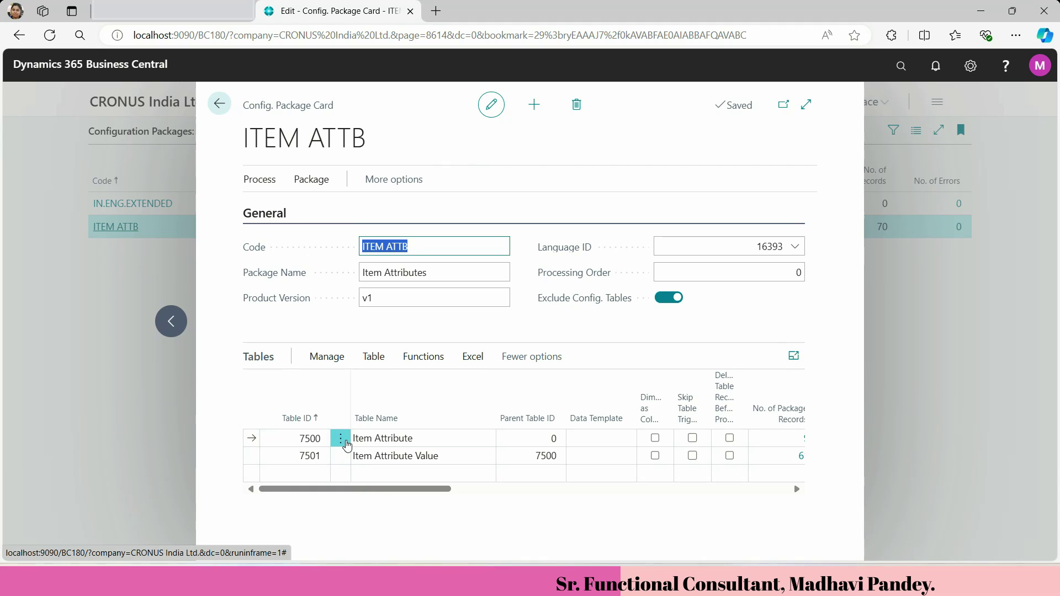
Step: Select both the Item Attribute and Item Attribute Value tables on the ITEM ATTB configuration package card
click(341, 439)
click(338, 519)
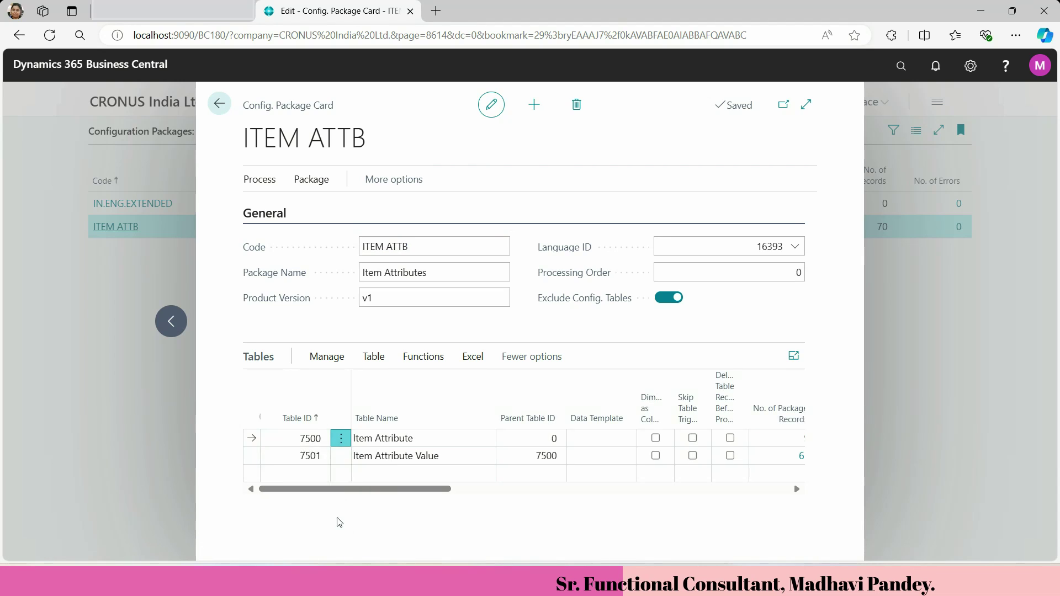
click(273, 418)
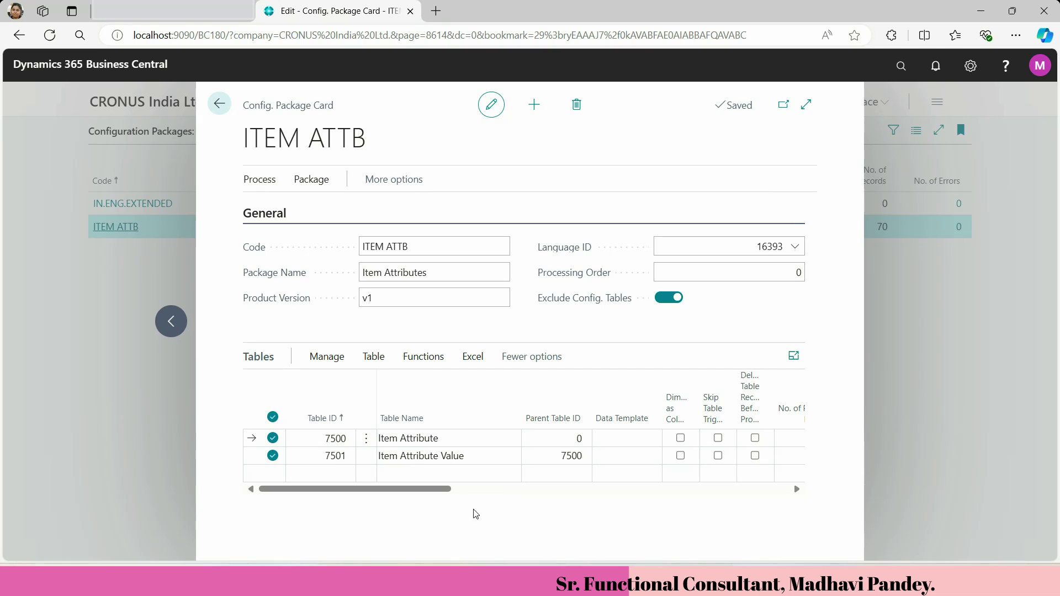
Step: Start an Excel import for the selected package tables, using Default30_06_2024_23_28_32 from the Downloads folder
drag(432, 493, 606, 504)
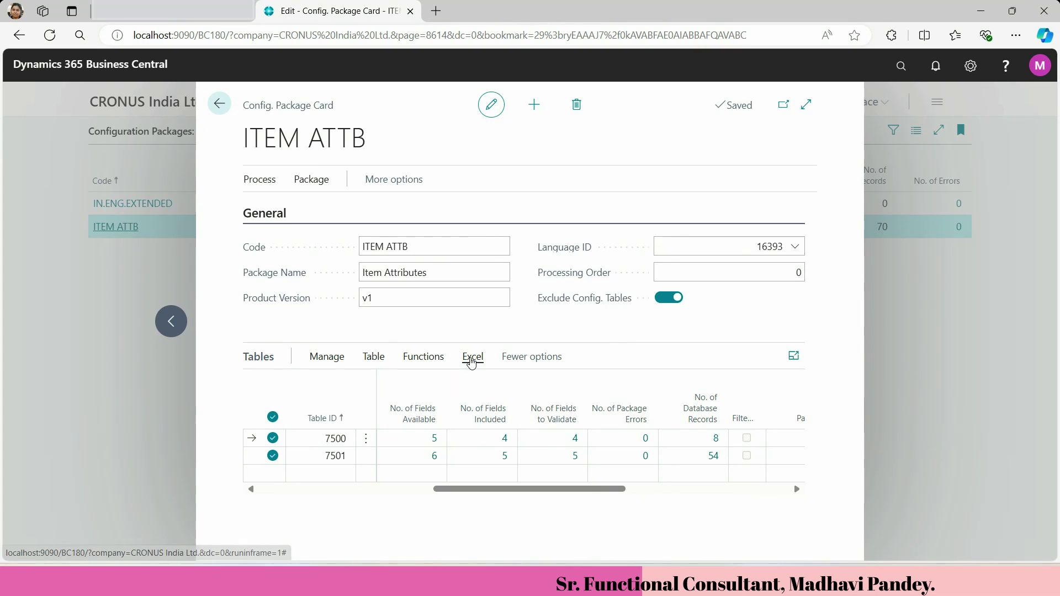
click(473, 357)
click(427, 386)
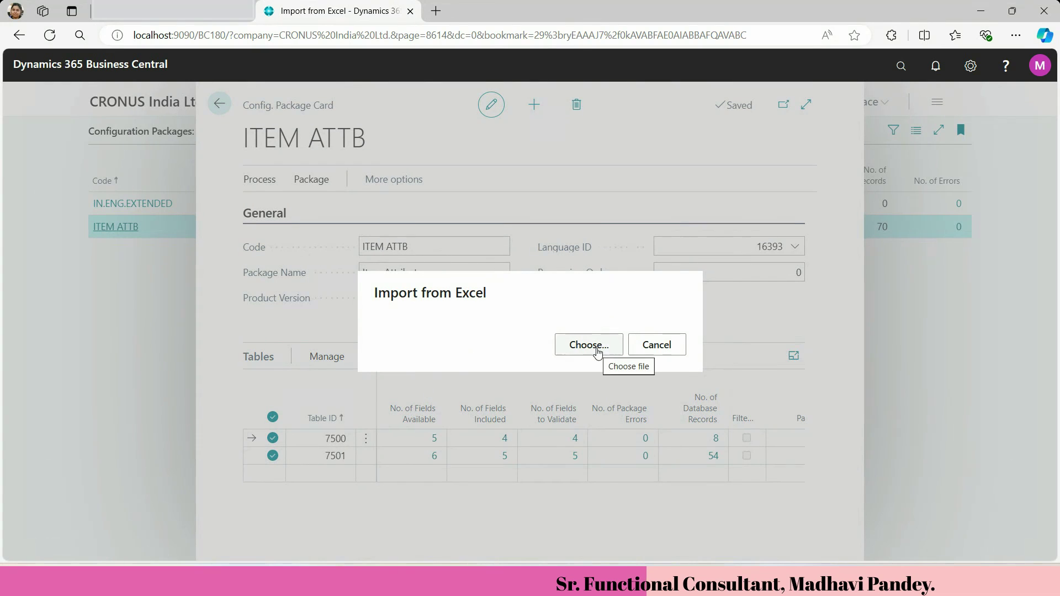
click(598, 352)
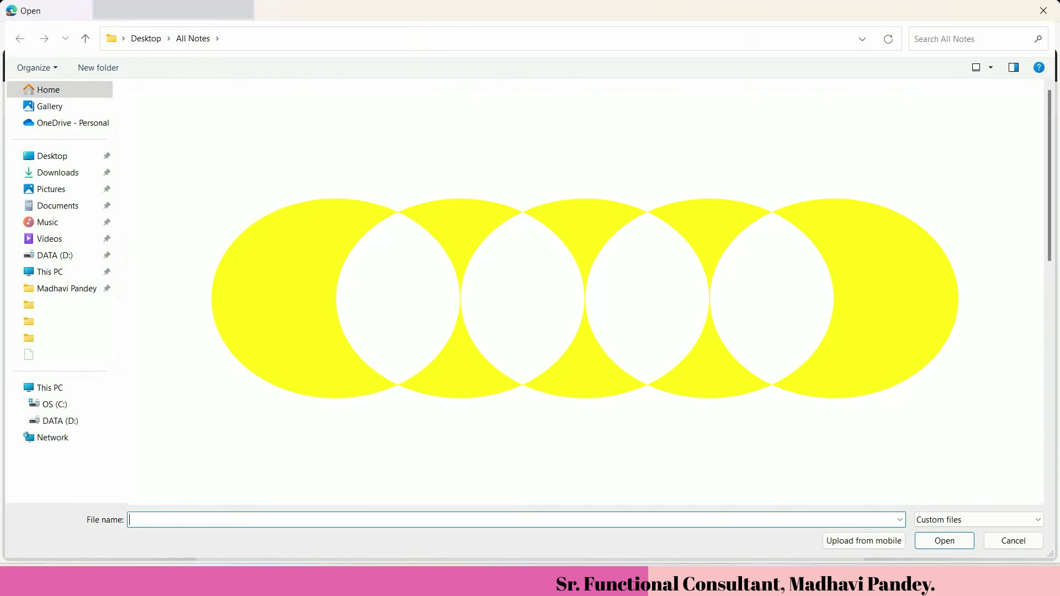
click(75, 173)
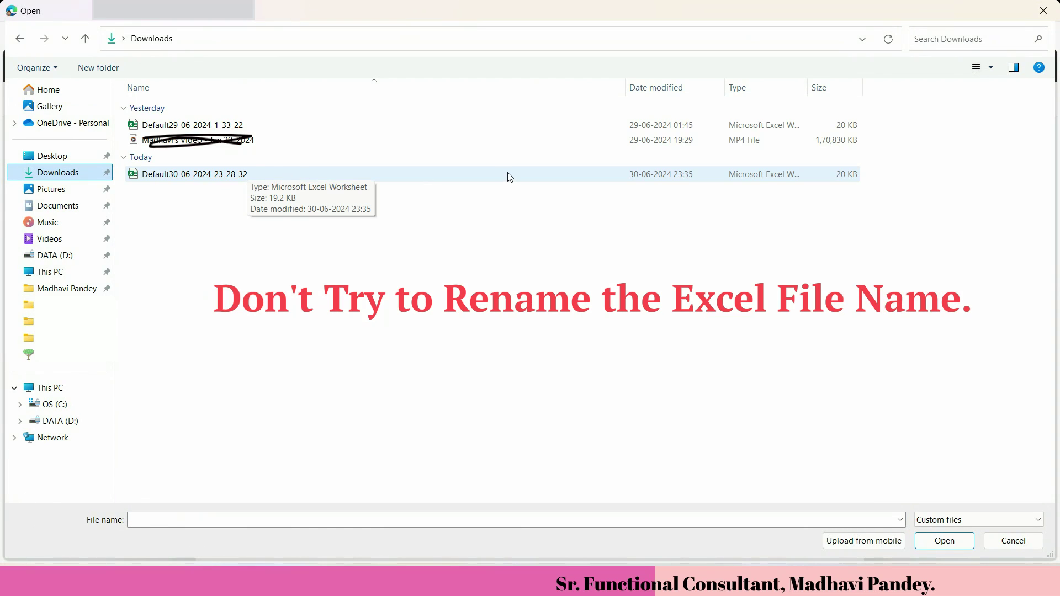
double_click(187, 176)
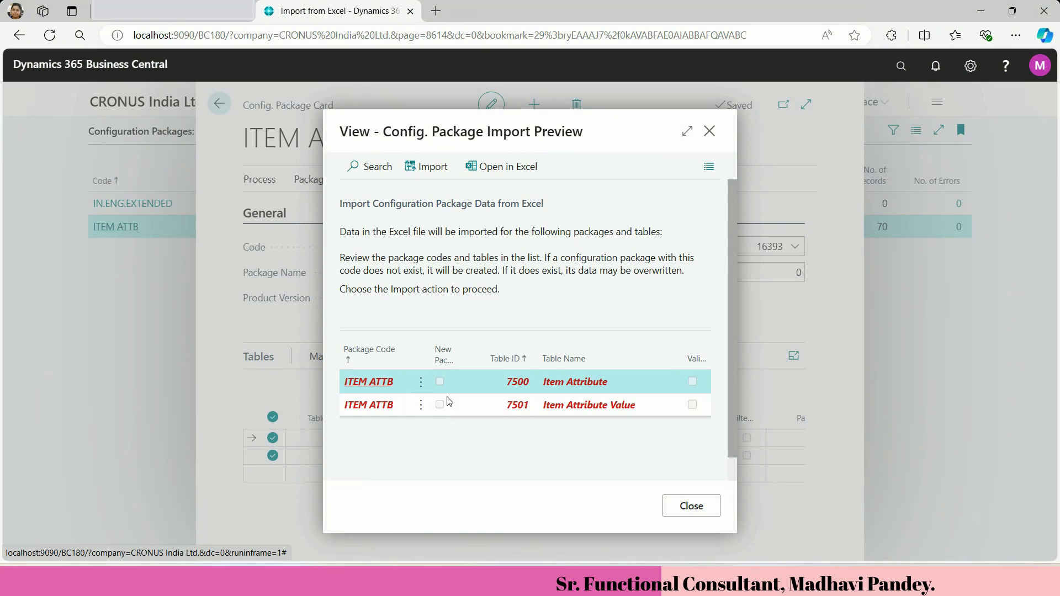
Step: Import both the Item Attribute and Item Attribute Value tables from the import preview, accepting the overwrite of their existing package records
click(422, 385)
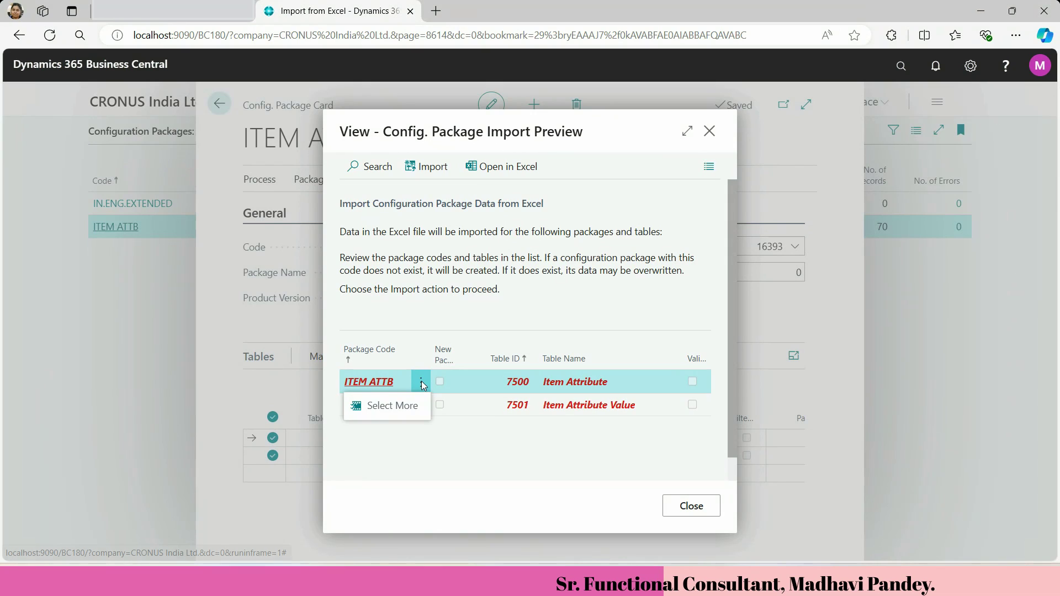
click(409, 407)
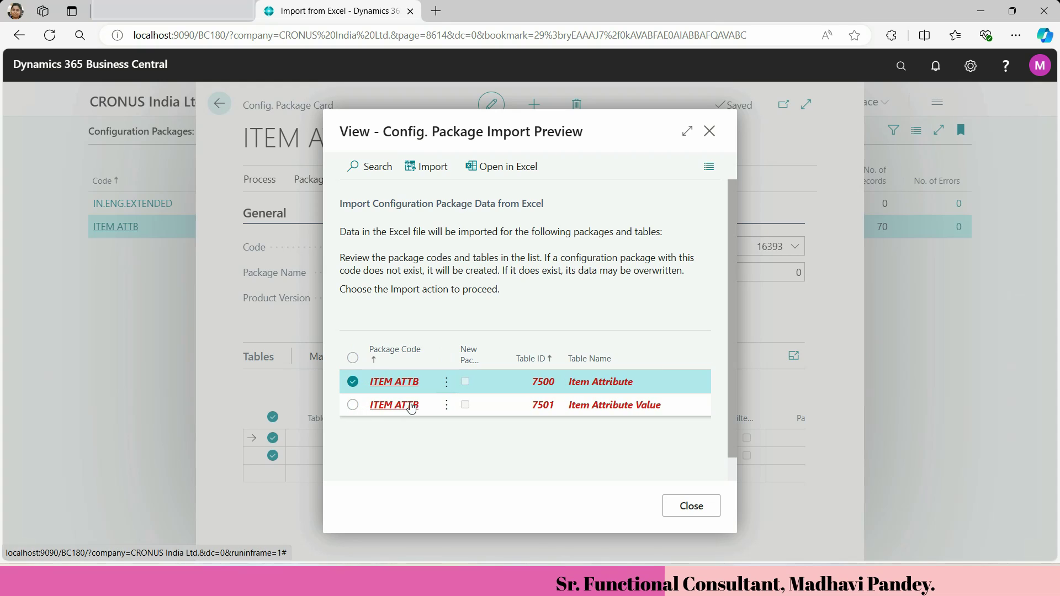
click(354, 358)
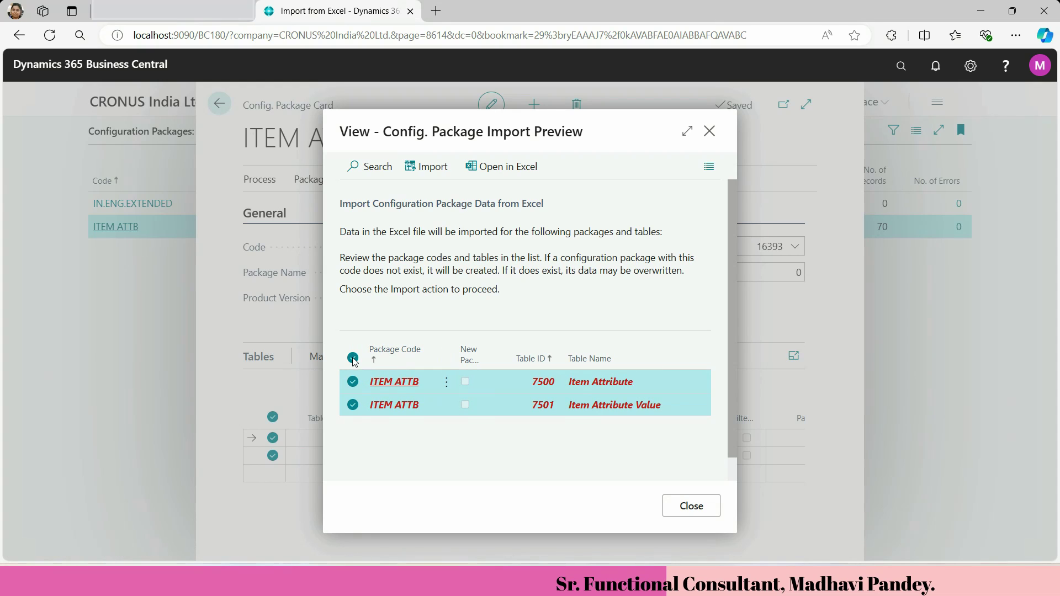
click(428, 167)
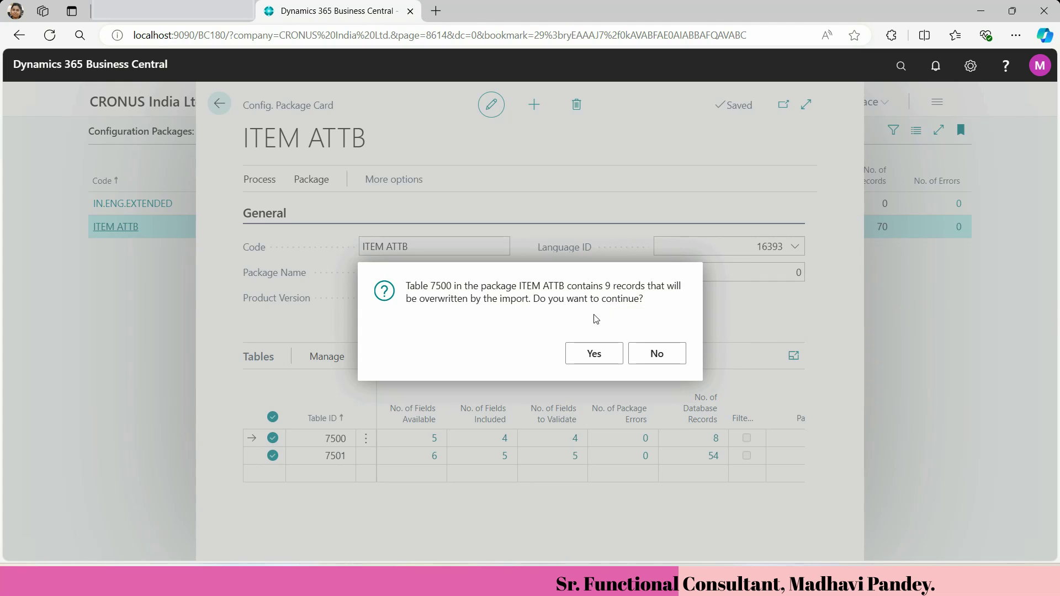
click(580, 360)
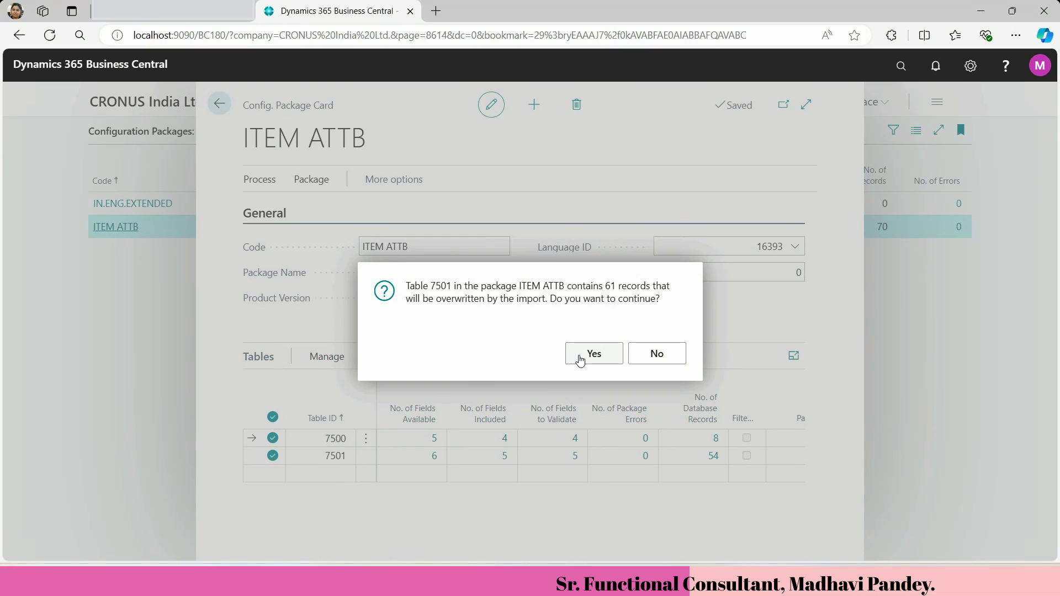
click(579, 361)
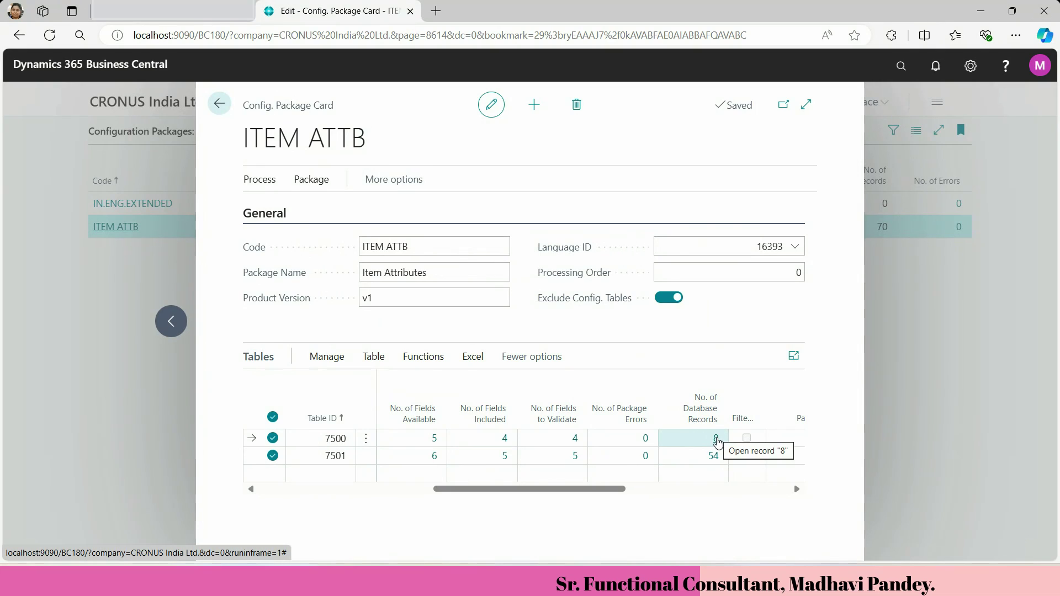
Step: Examine the database records behind the Item Attribute table 7500 and the Item Attribute Value table 7501
click(716, 439)
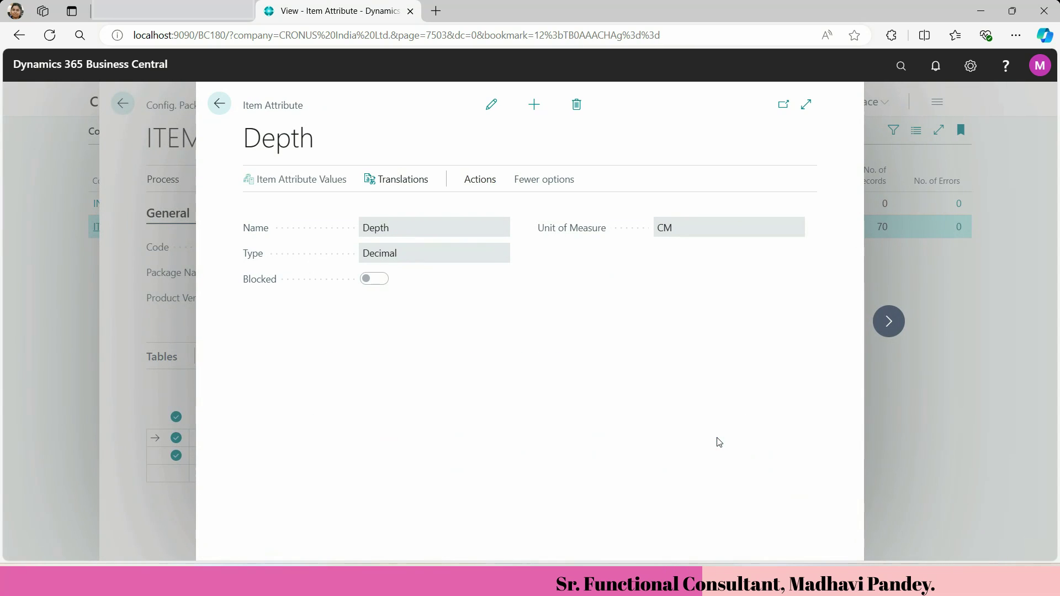
click(890, 327)
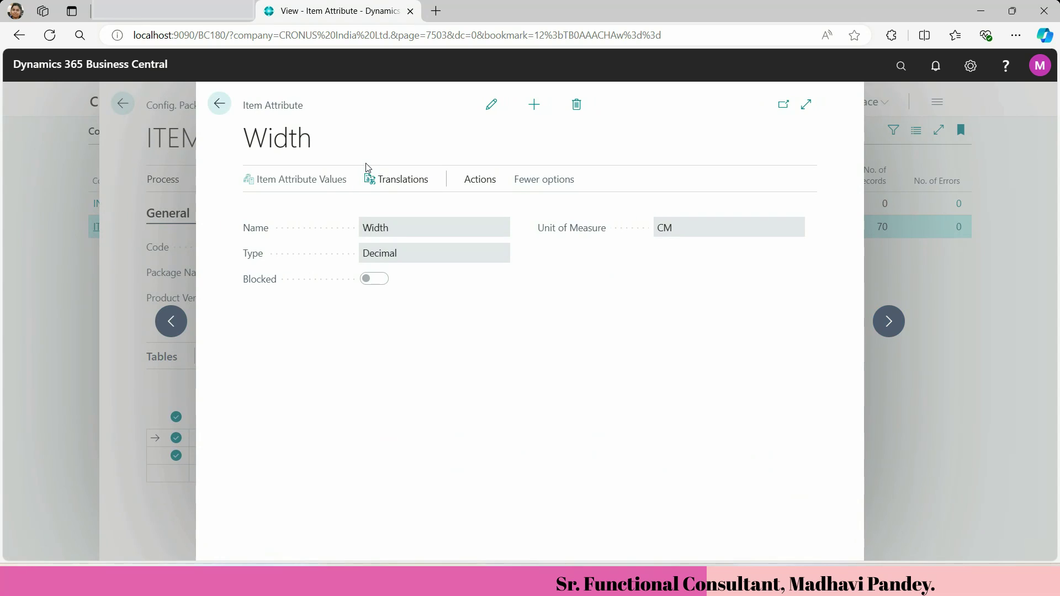
click(220, 105)
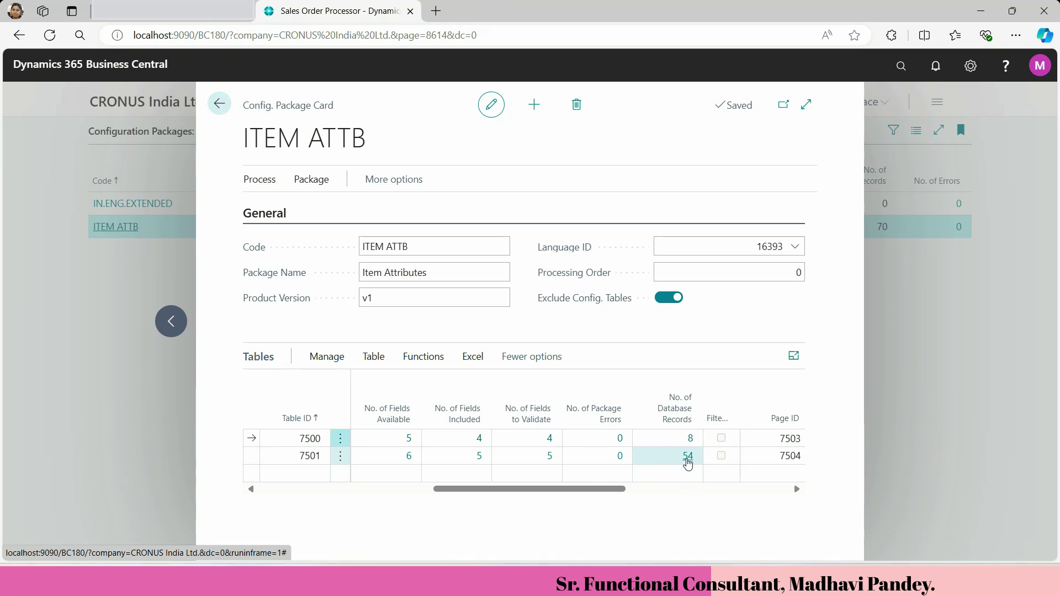
click(688, 458)
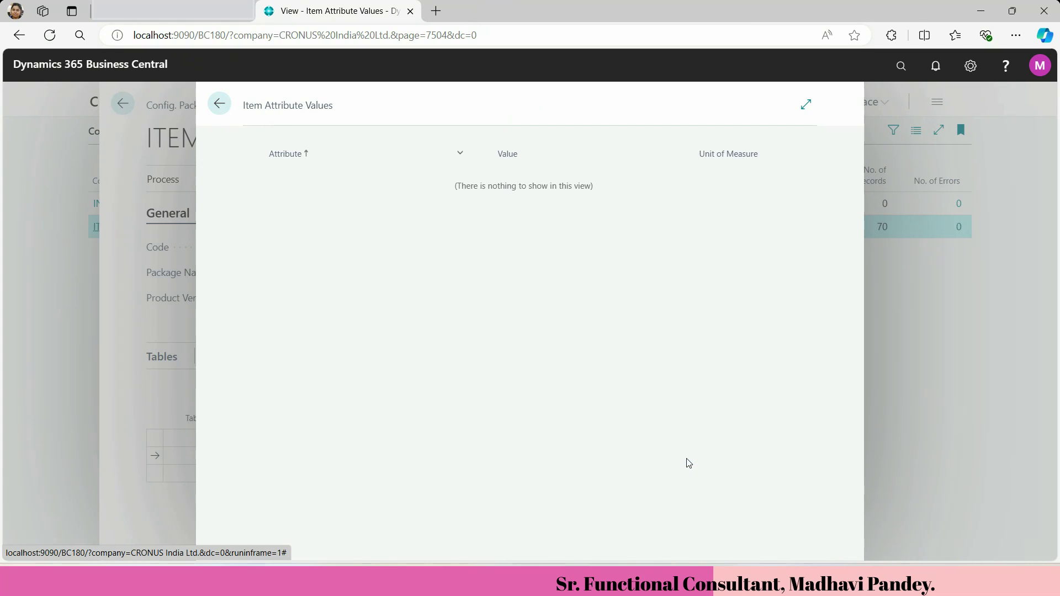
click(219, 104)
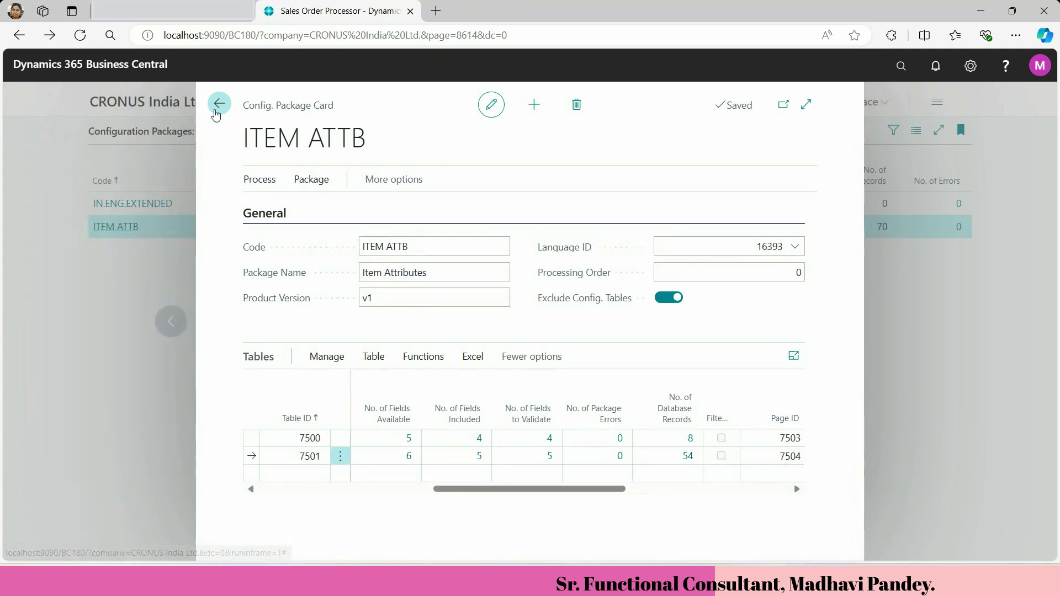
scroll(562, 502, right, 3)
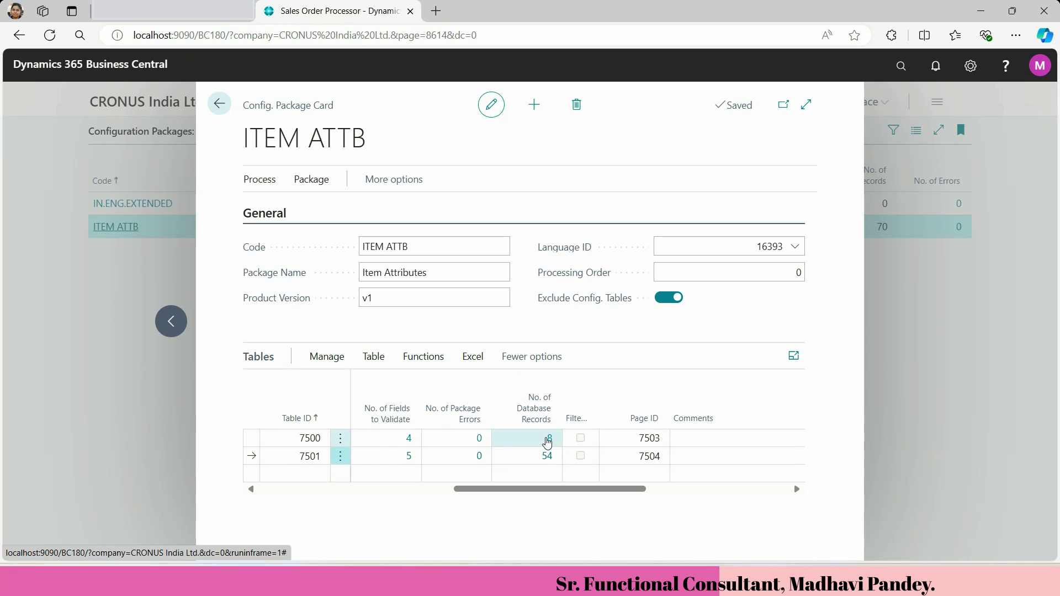
click(549, 440)
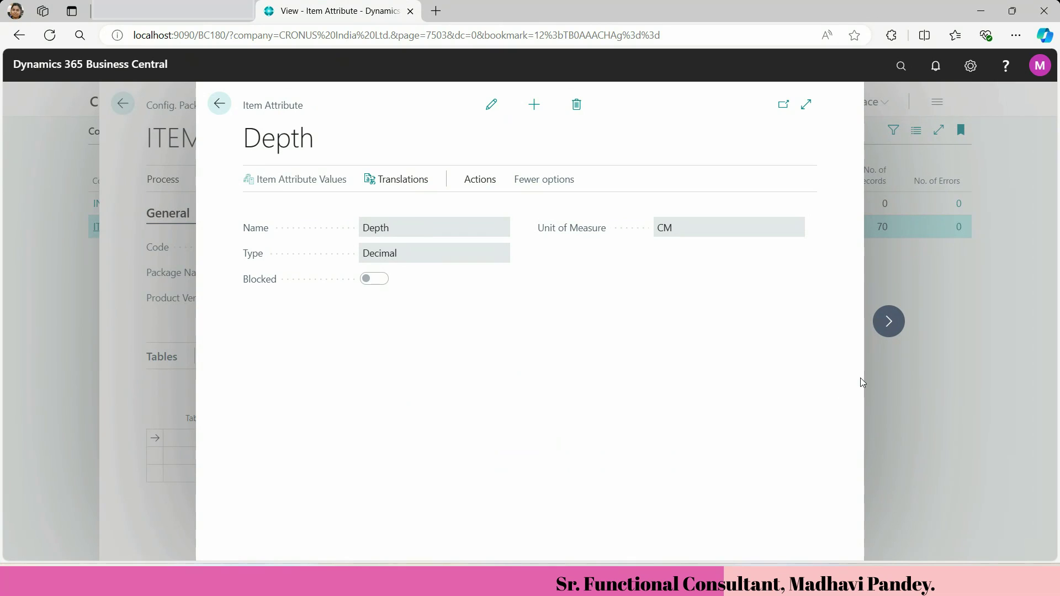
click(220, 104)
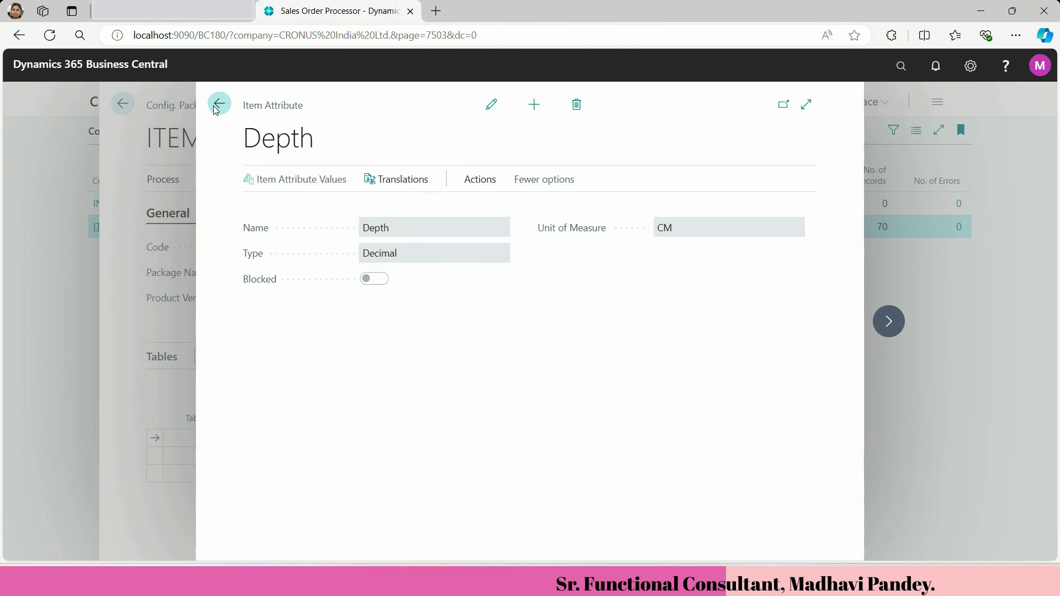
click(548, 456)
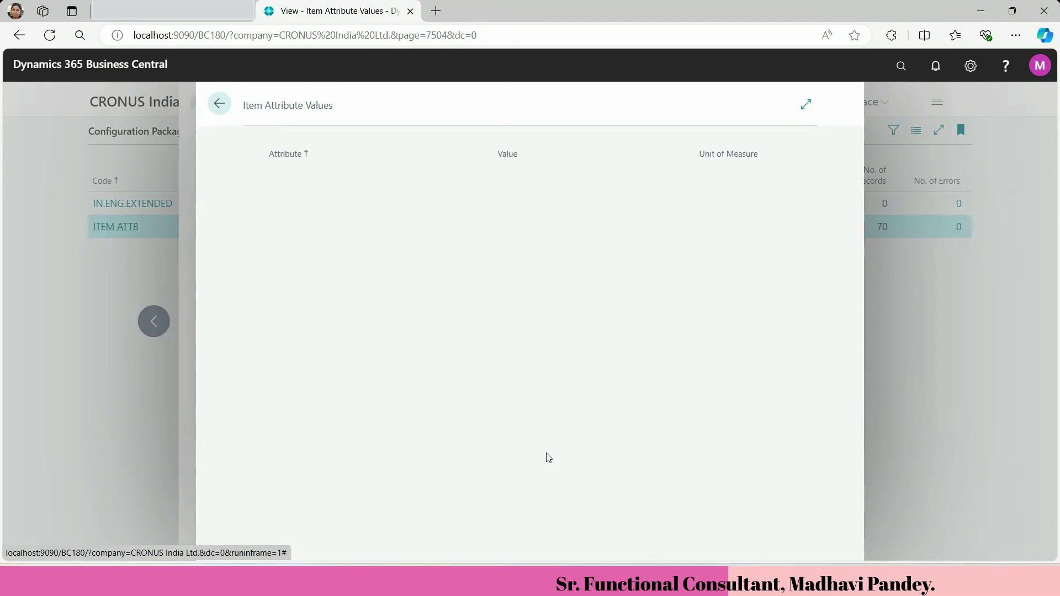
click(219, 104)
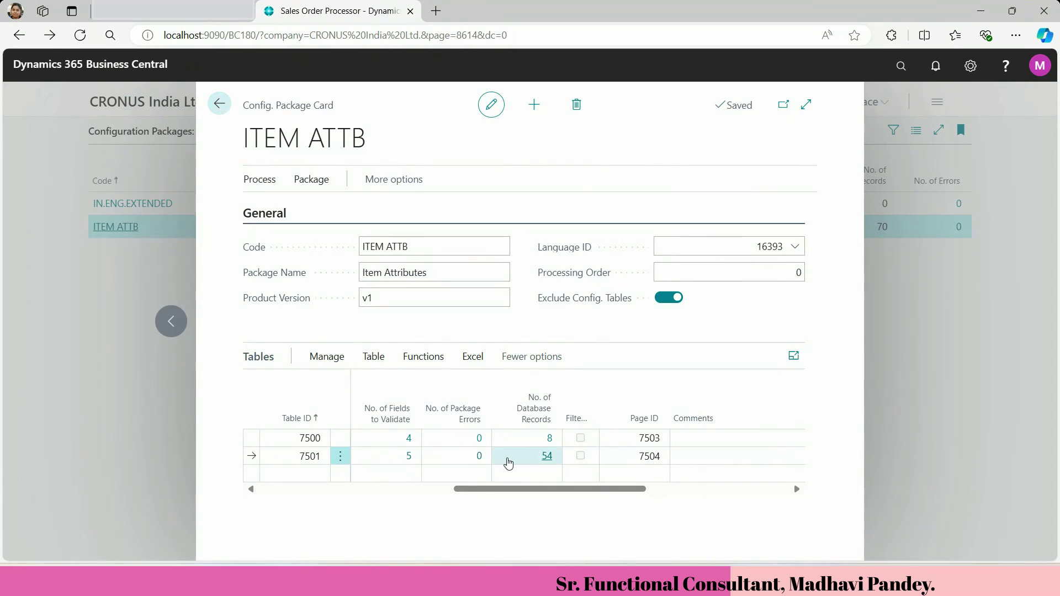
Step: Review the package records of the Item Attribute table and check the Depth record for data migration errors
drag(534, 490, 394, 493)
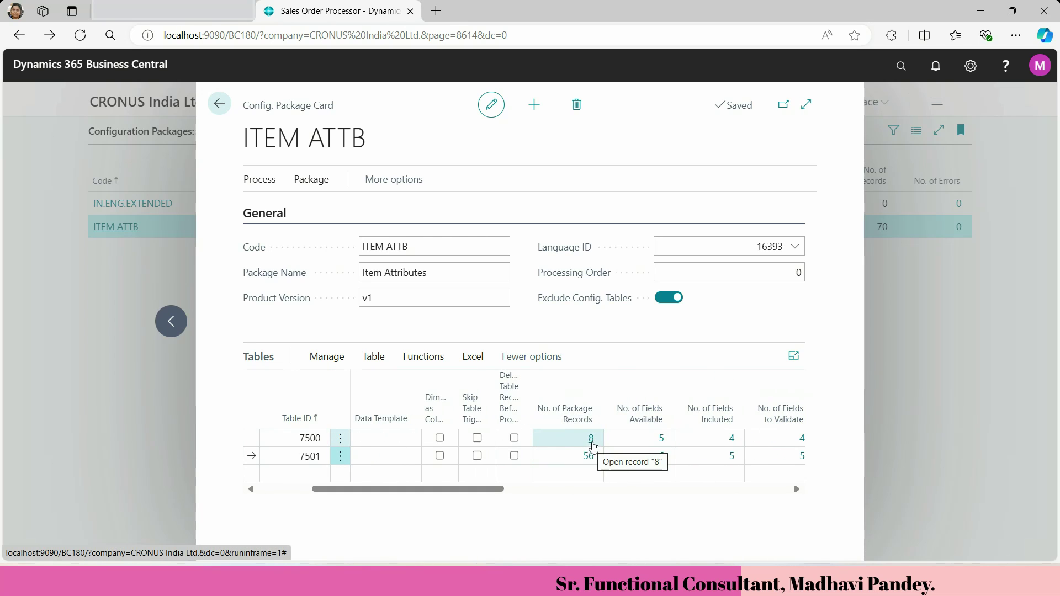
click(591, 441)
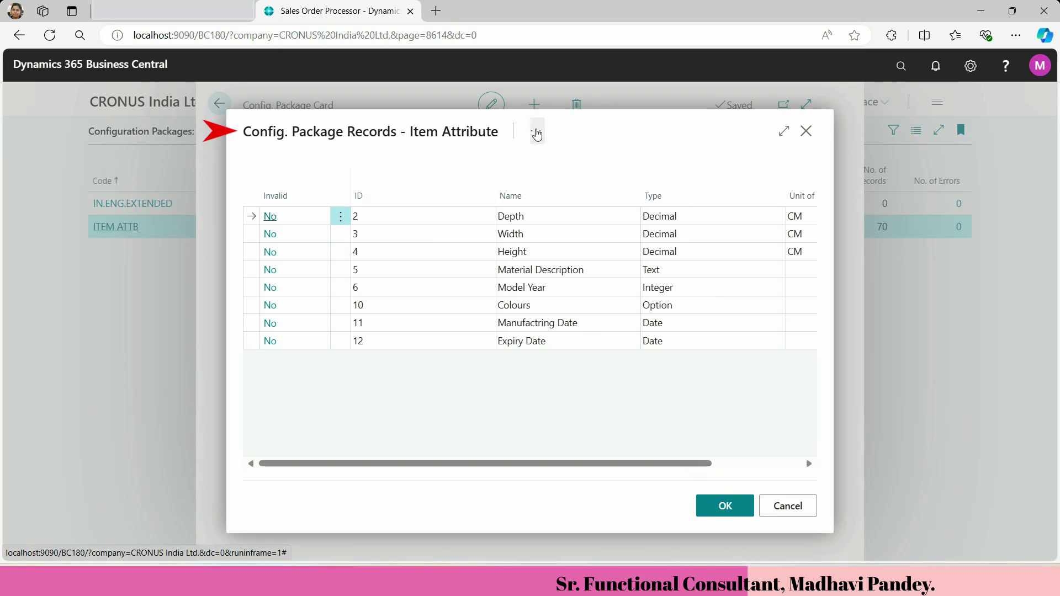
click(535, 133)
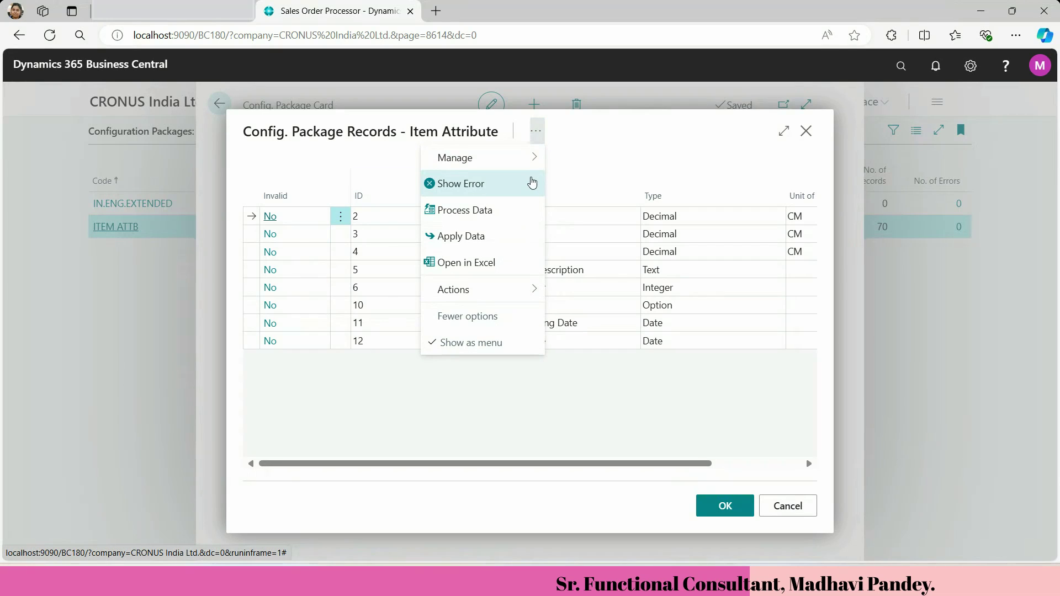
click(532, 183)
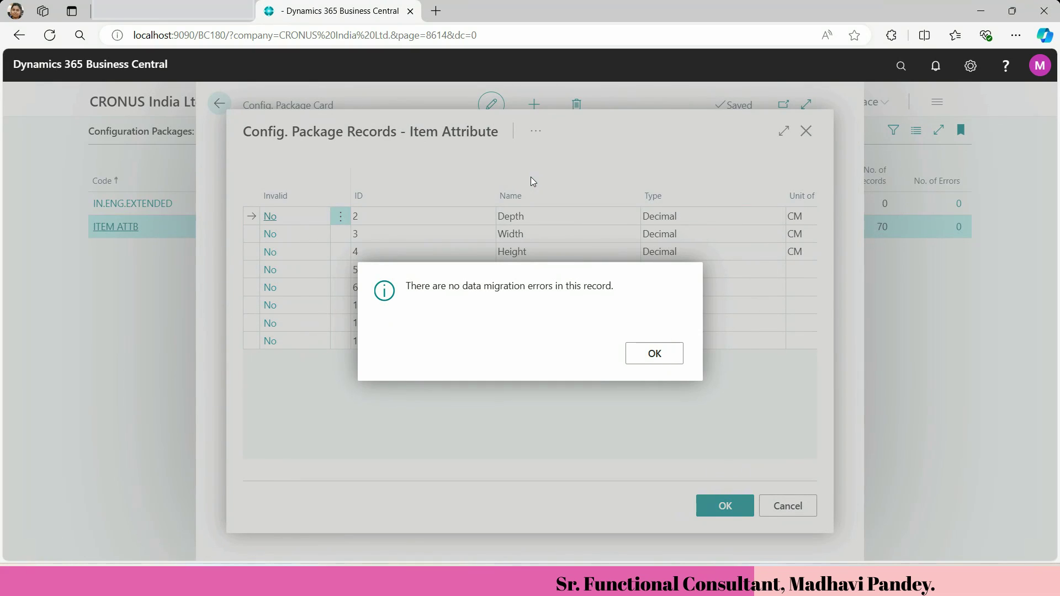
click(667, 359)
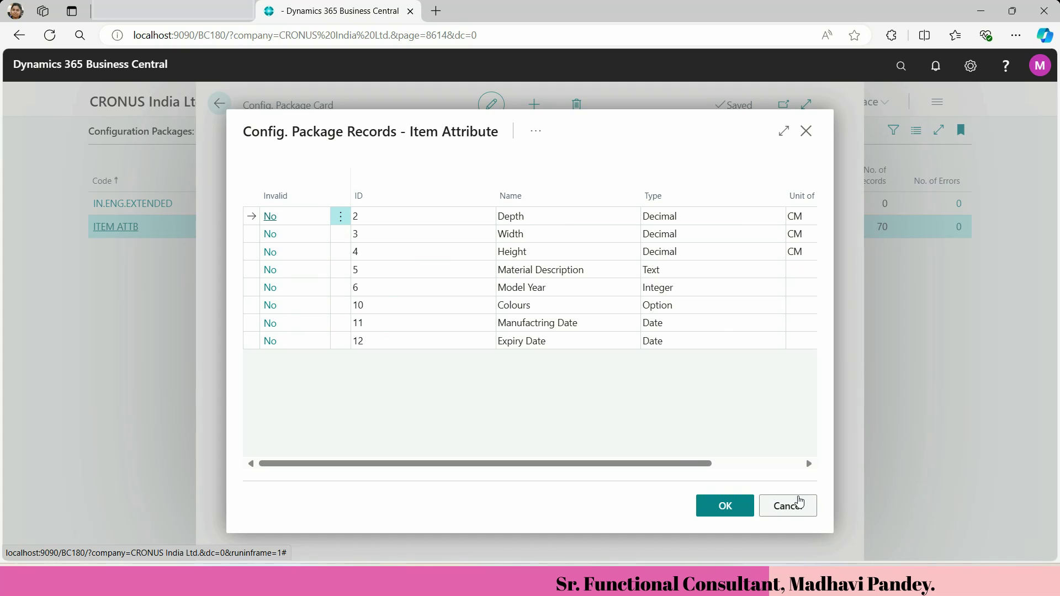
click(790, 465)
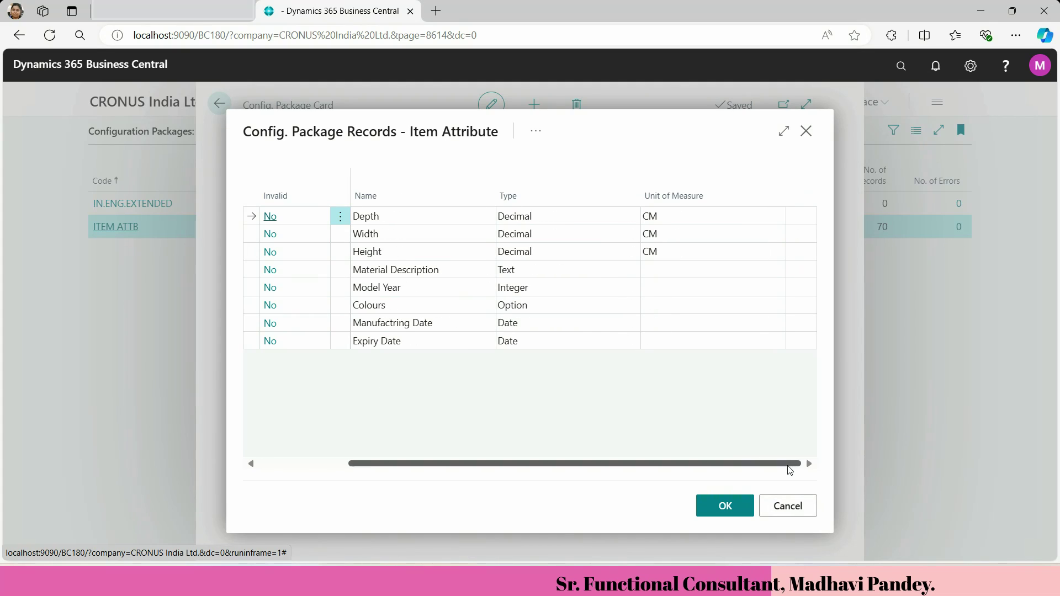
click(788, 506)
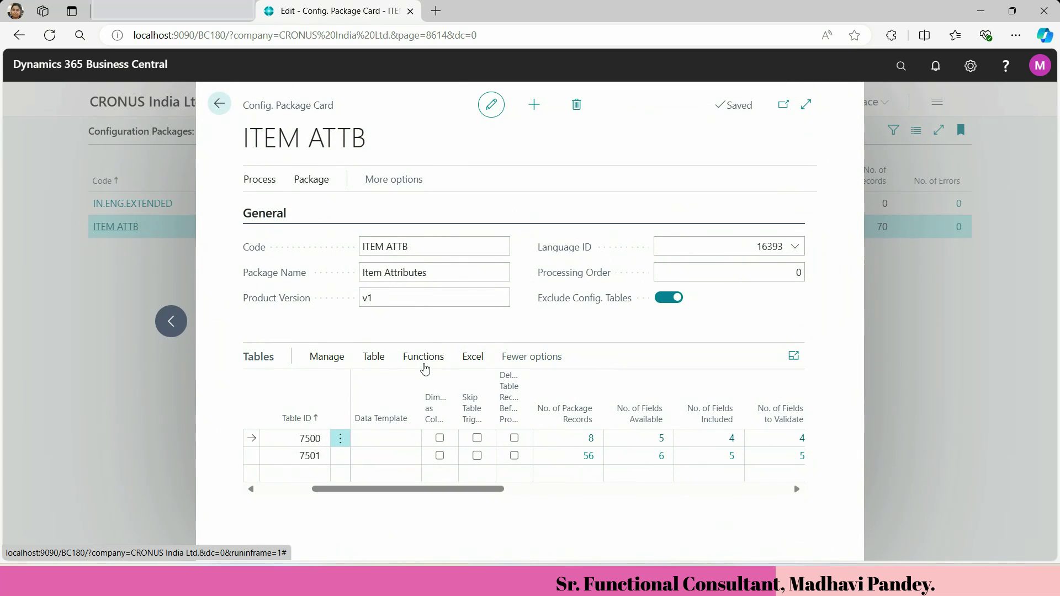
Step: Apply the package data of the Item Attribute table 7500 to the database, confirming the single-table selection
click(424, 366)
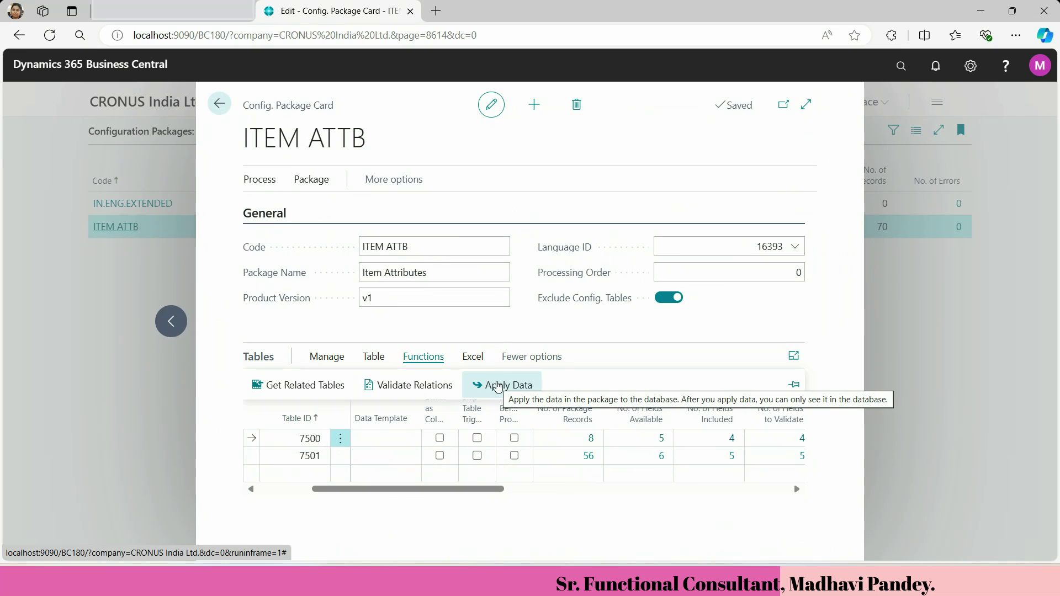
click(497, 386)
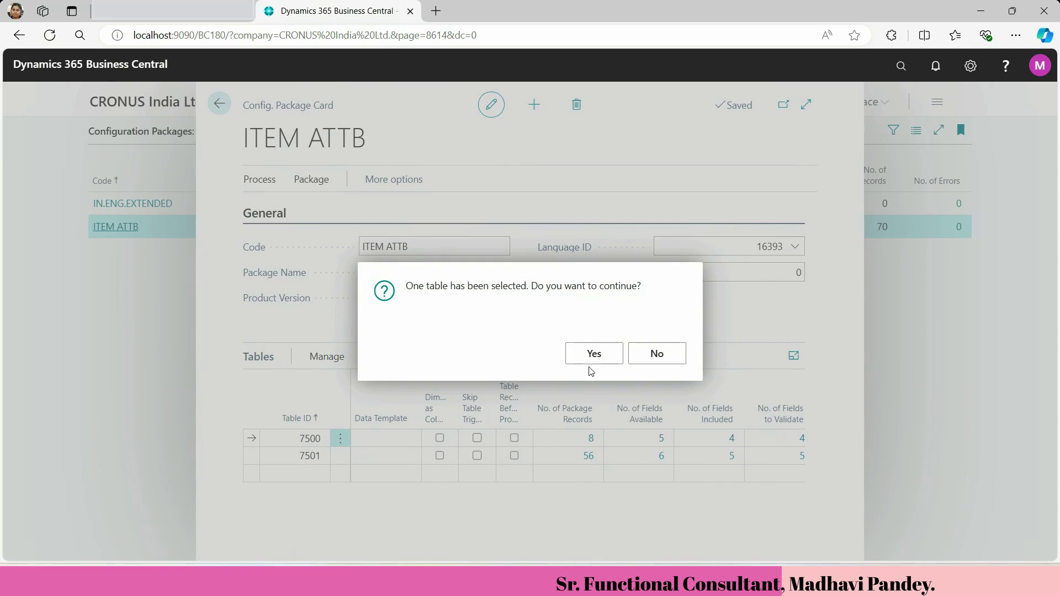
click(602, 362)
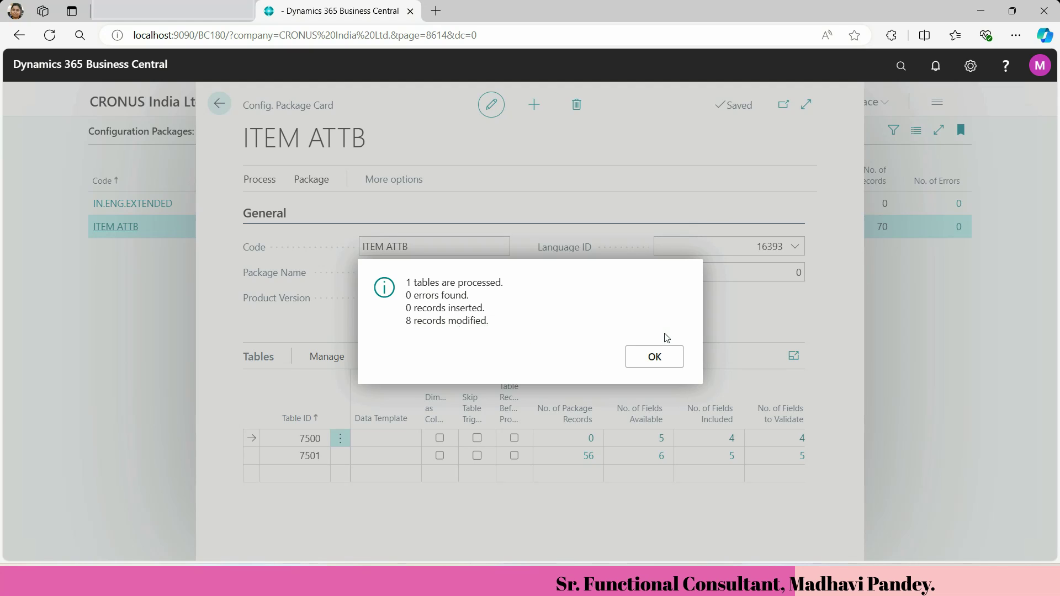
click(655, 357)
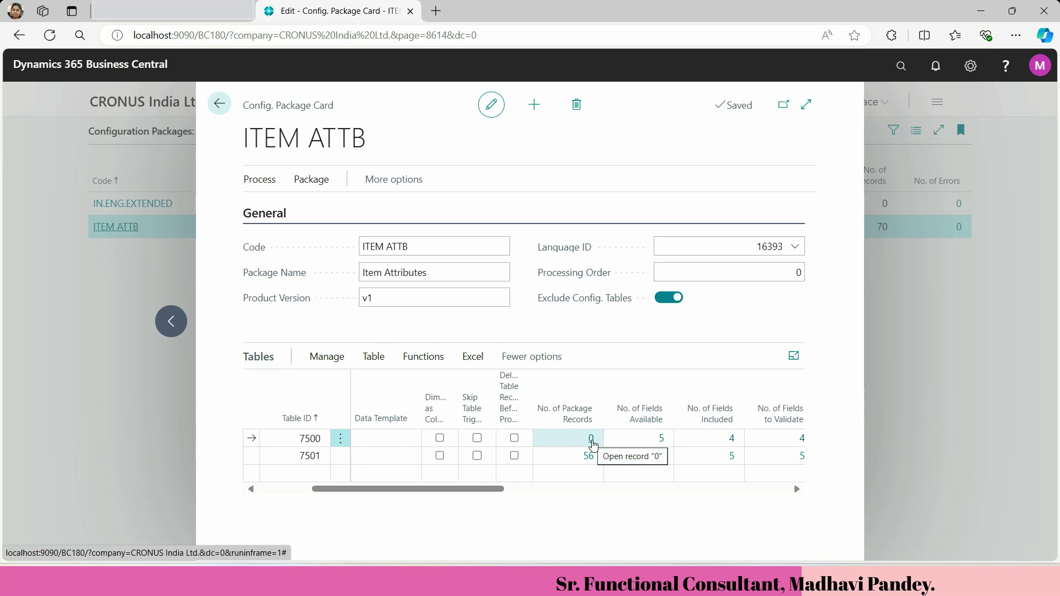
Step: Review the package records of the Item Attribute Value table 7501 and check the first record for data migration errors
click(252, 462)
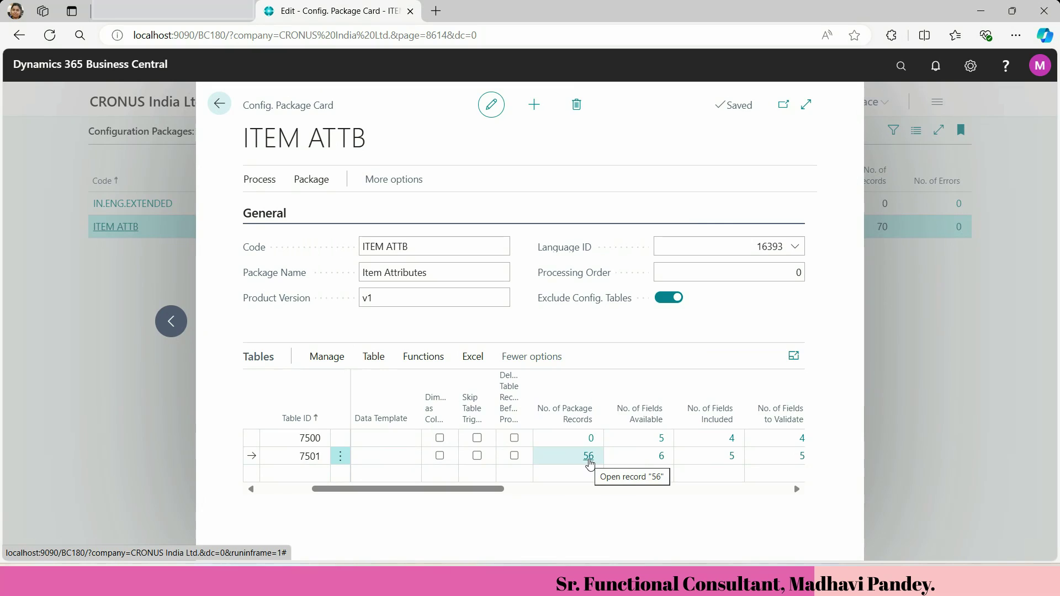
click(590, 460)
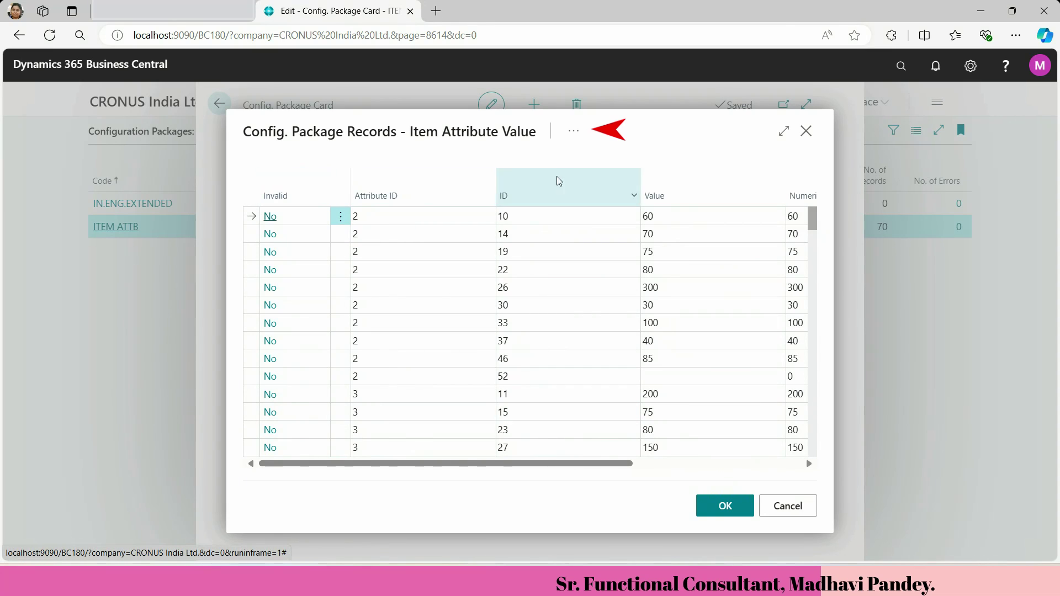
click(574, 132)
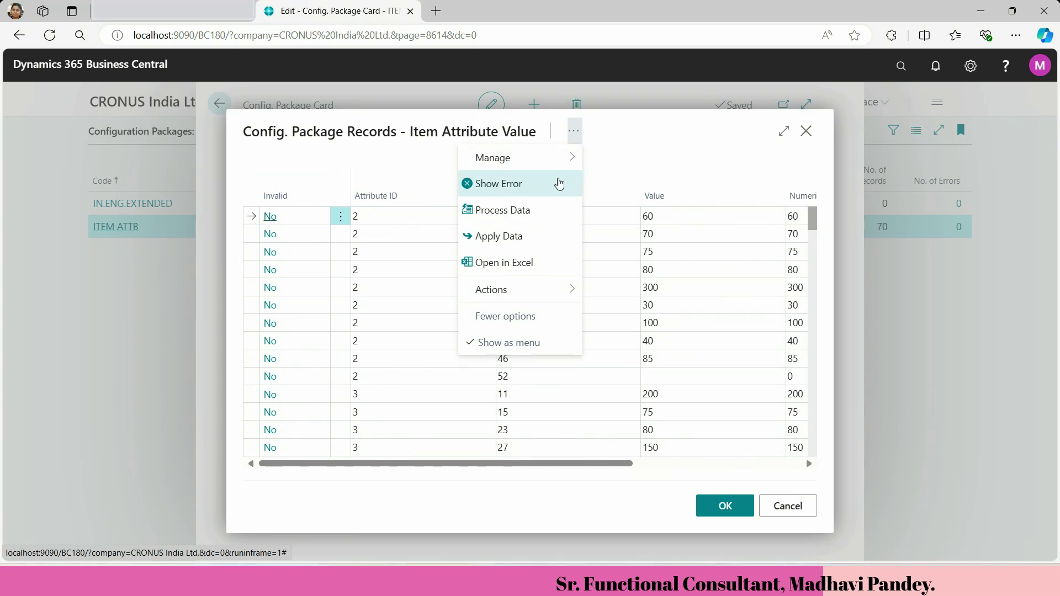
click(558, 180)
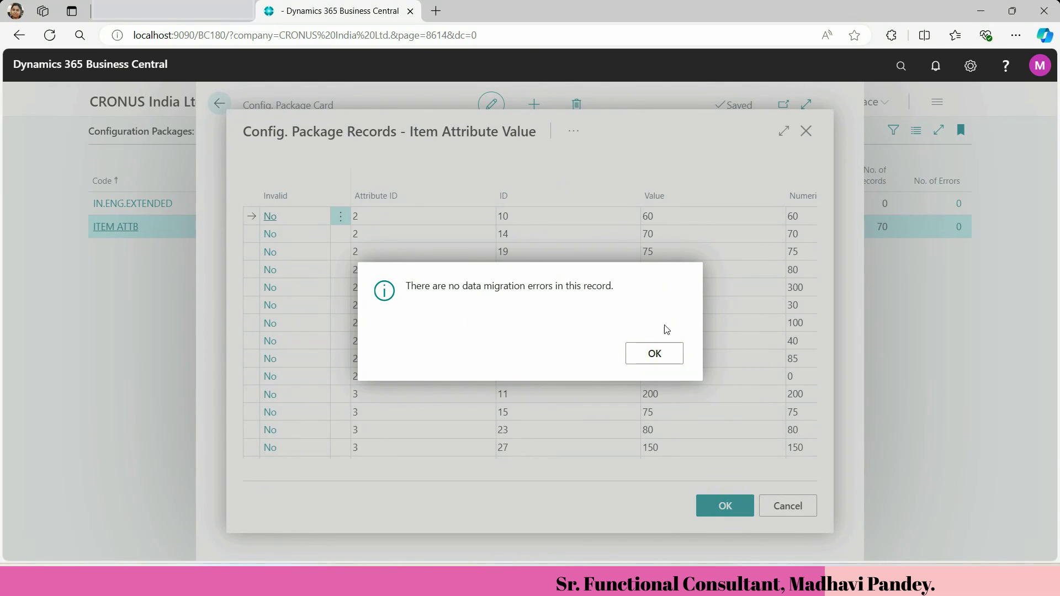
click(671, 355)
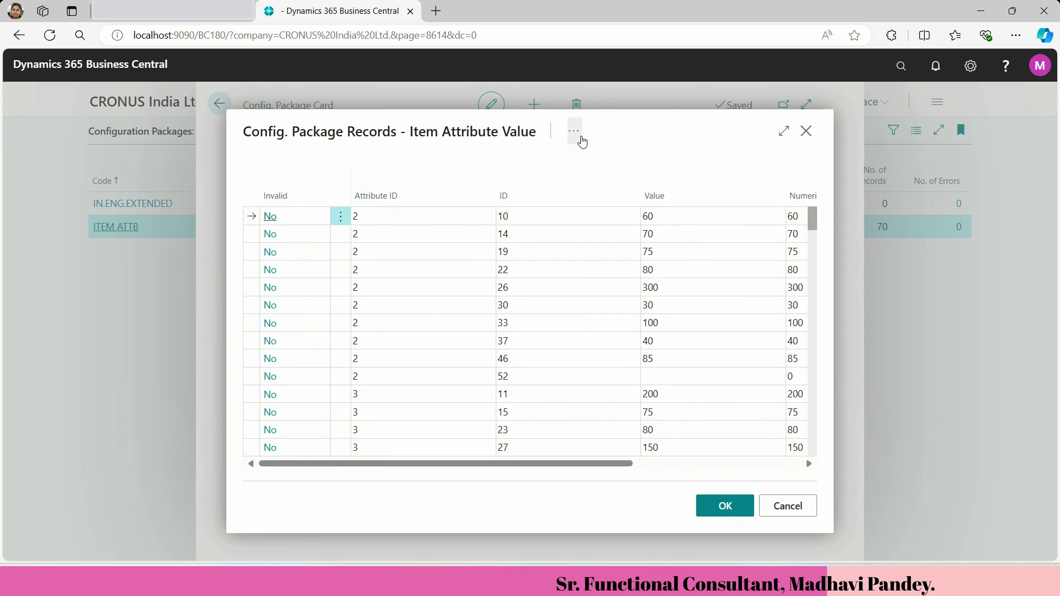
Step: Select all package records of the Item Attribute Value table, apply their data to the database and close the records window
click(583, 142)
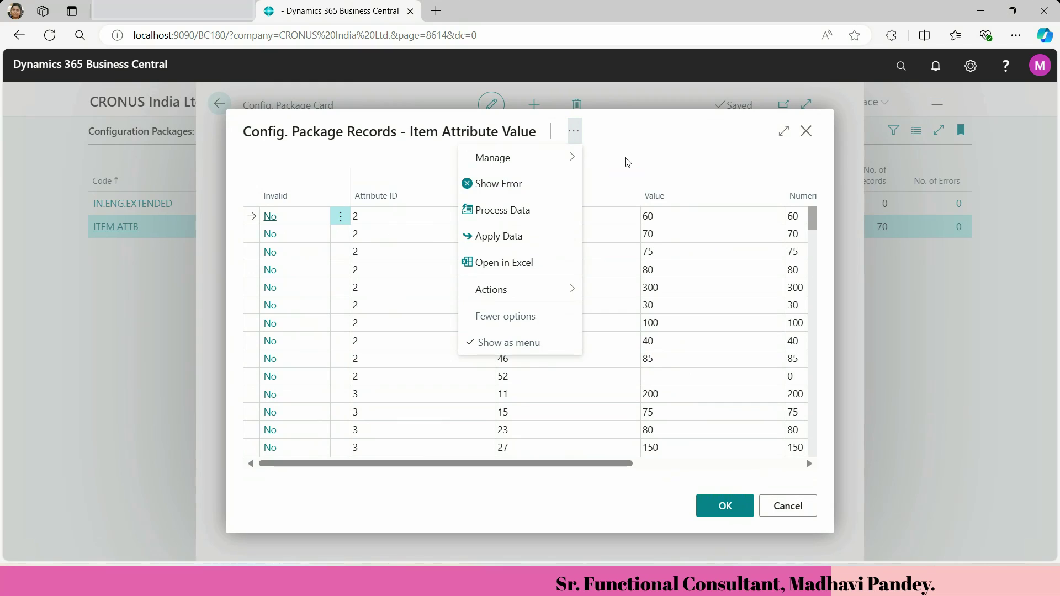
click(348, 218)
click(350, 218)
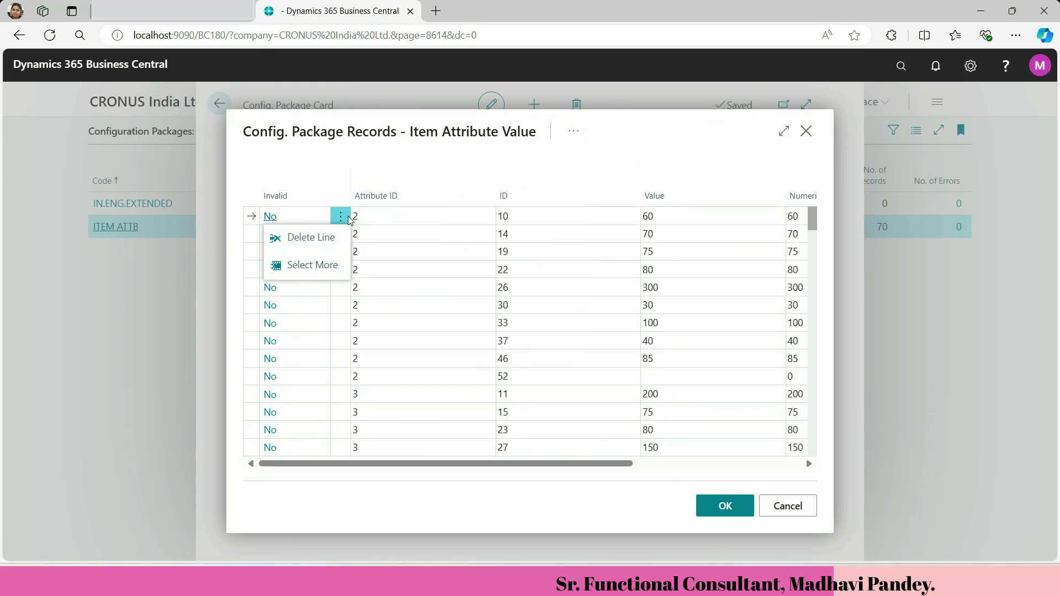
click(338, 269)
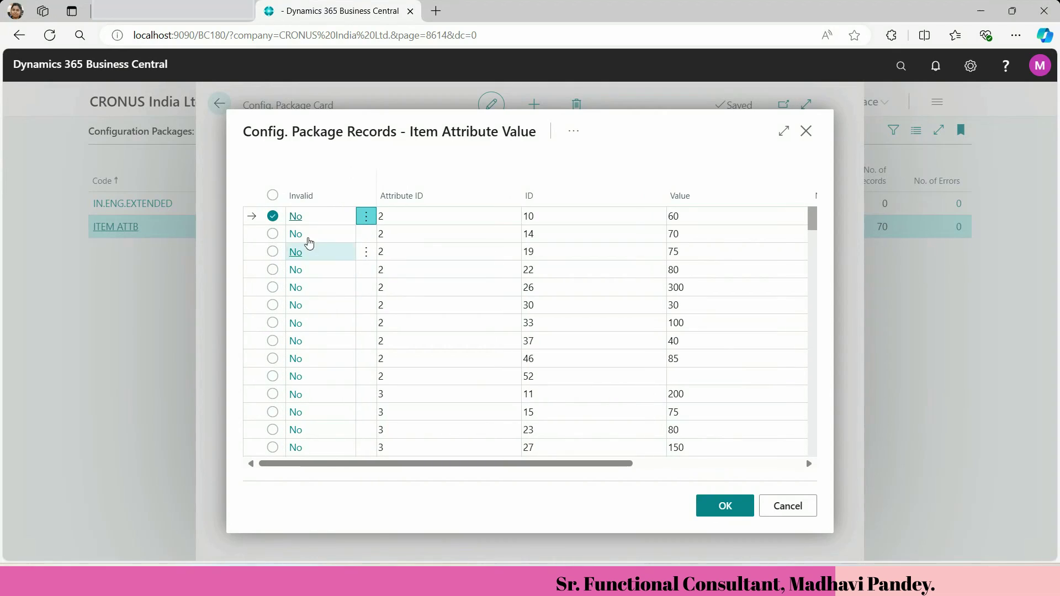
click(272, 195)
click(574, 131)
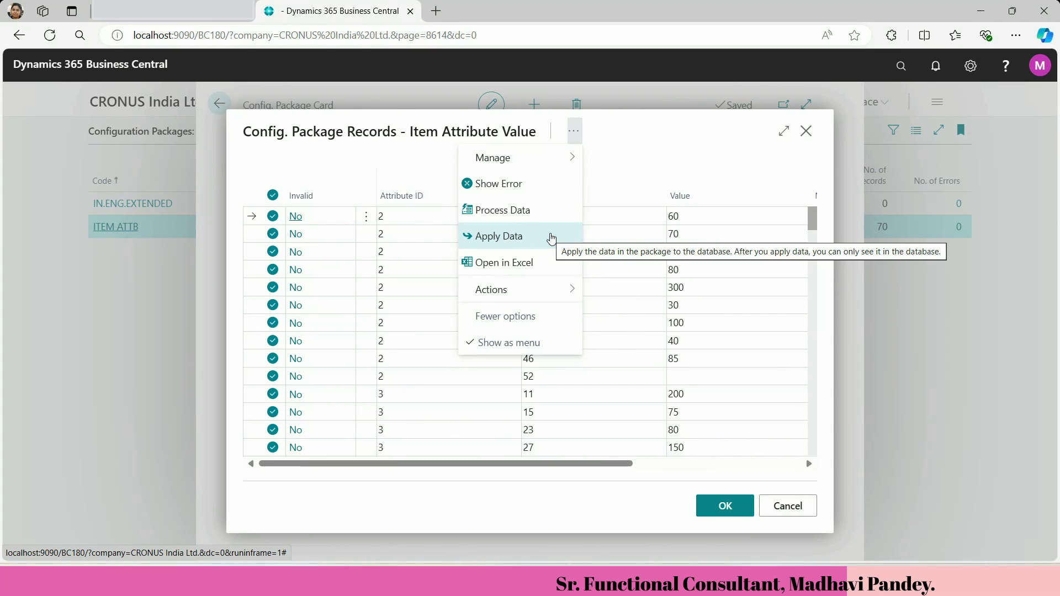
click(551, 238)
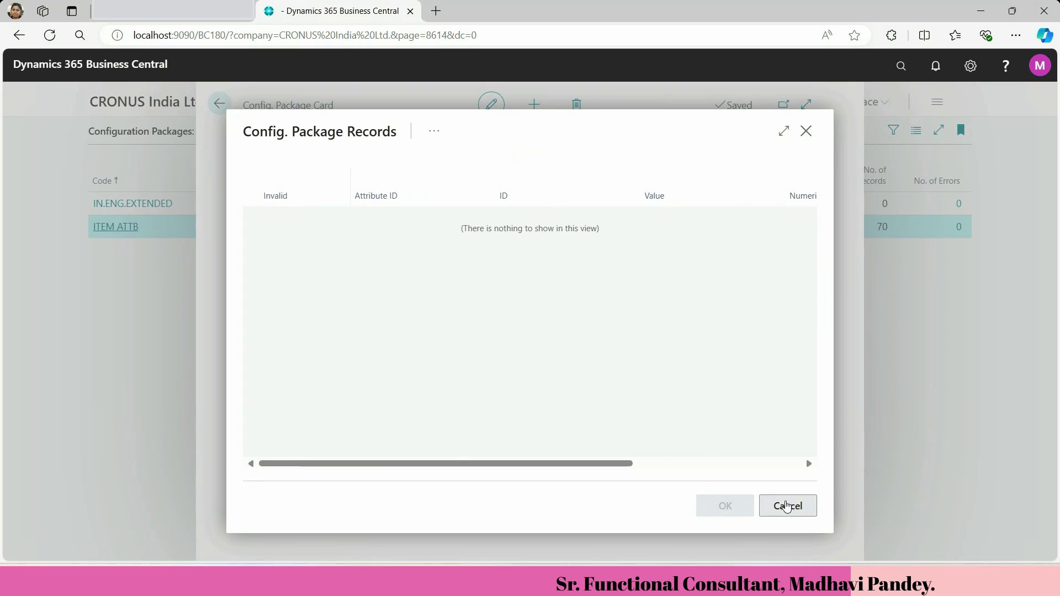
click(787, 506)
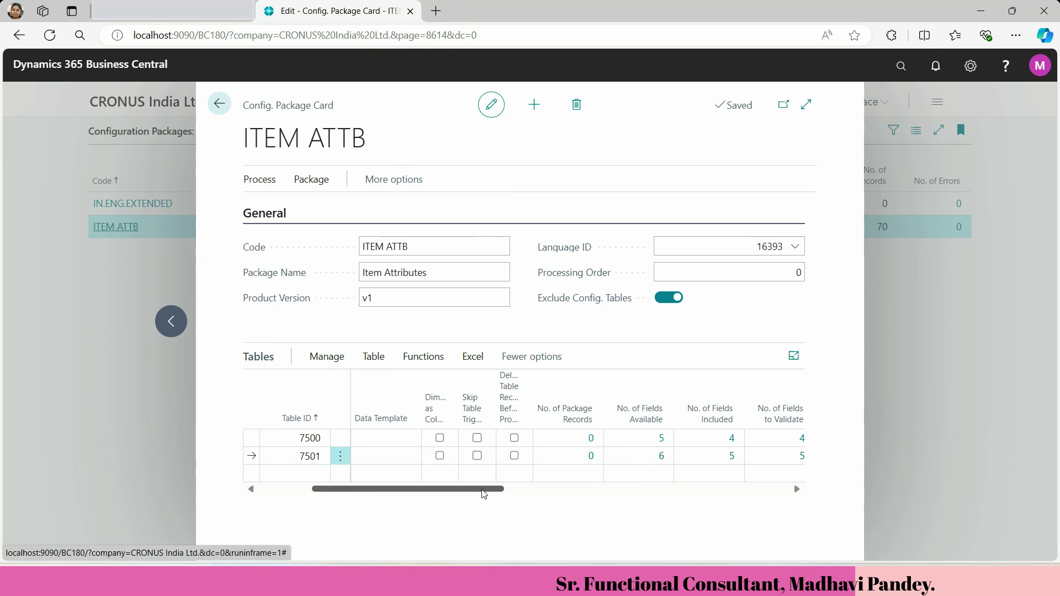
Step: Look up page ID 7503 of table 7500 in the Objects list, searching for 7503, and leave without choosing another page
drag(484, 490, 713, 490)
click(401, 439)
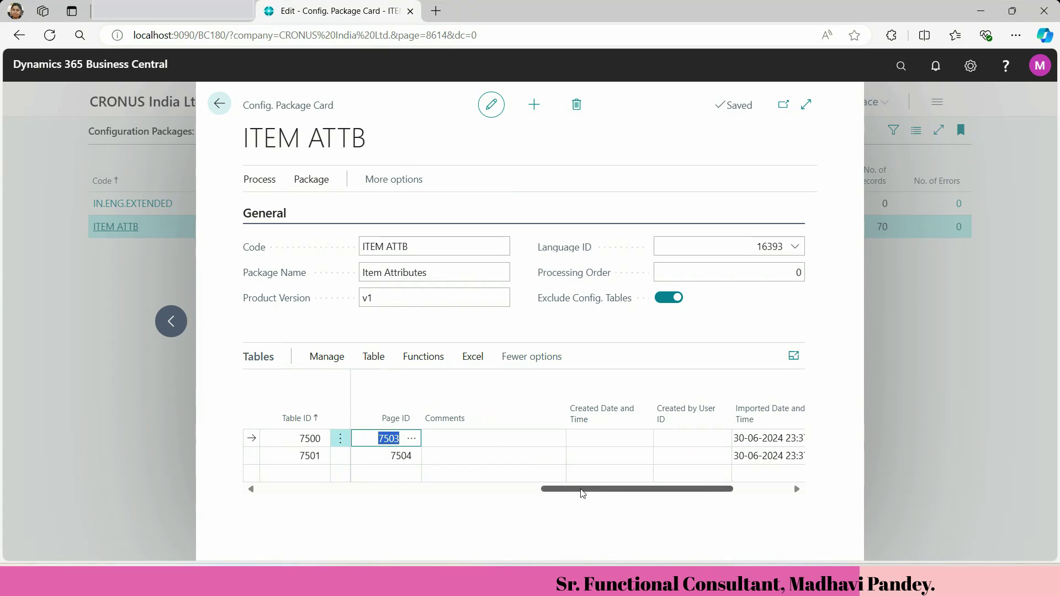
drag(582, 493, 498, 506)
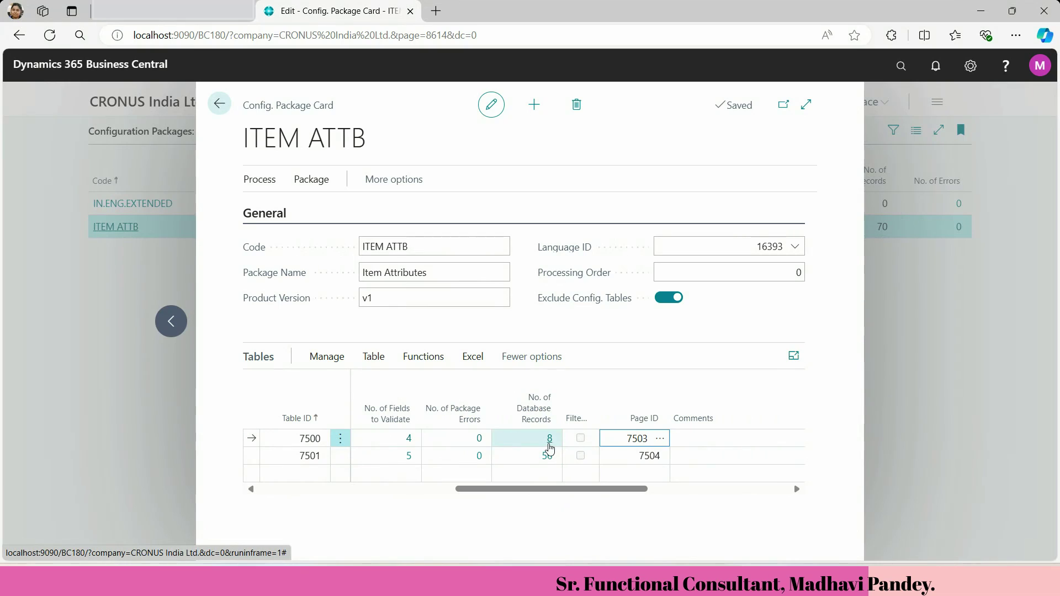
click(614, 440)
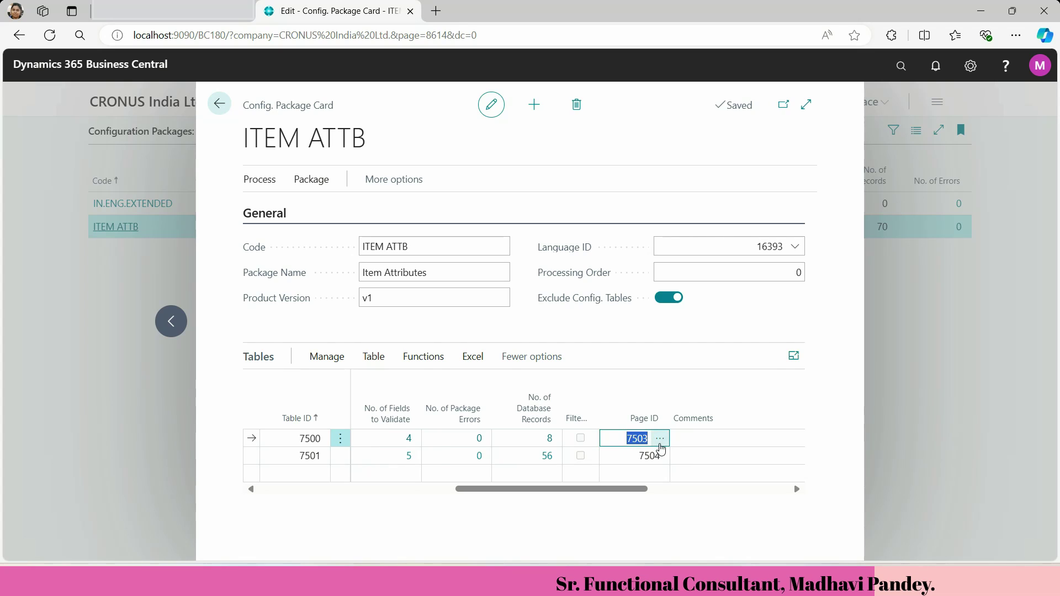
click(661, 442)
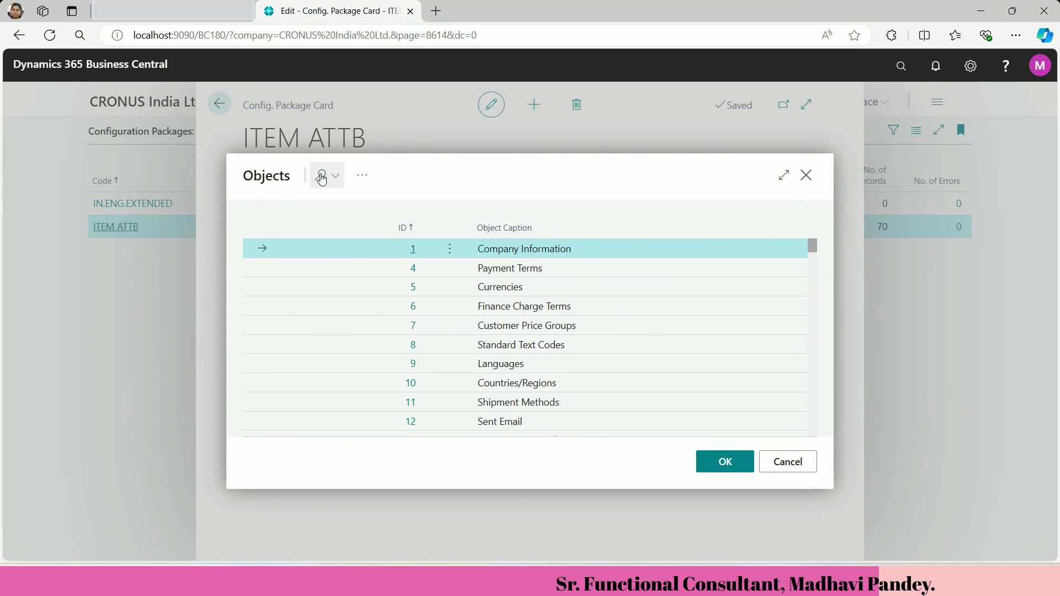
click(322, 175)
text(7)
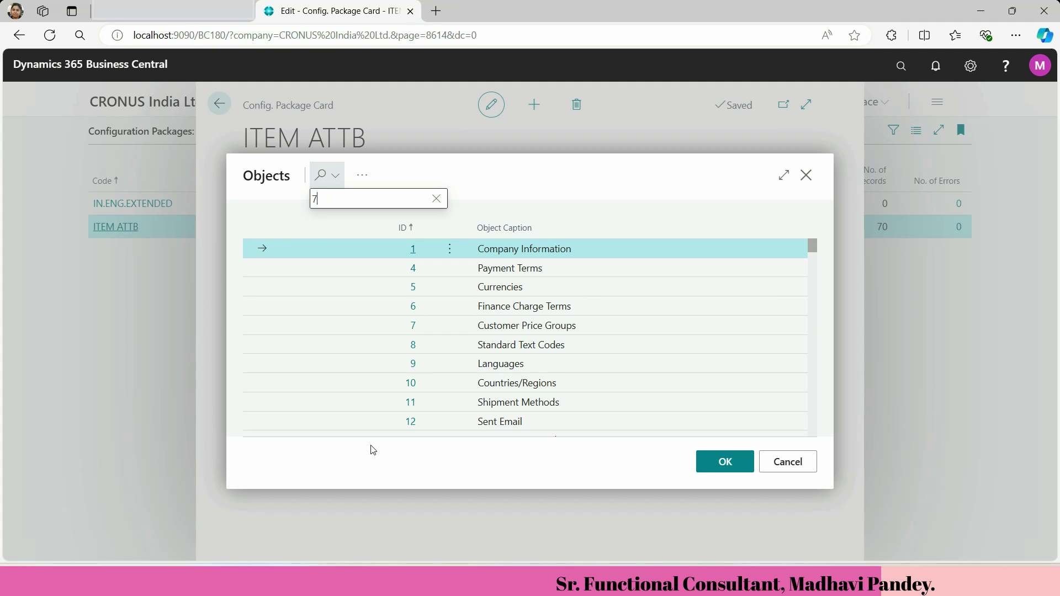
text(503)
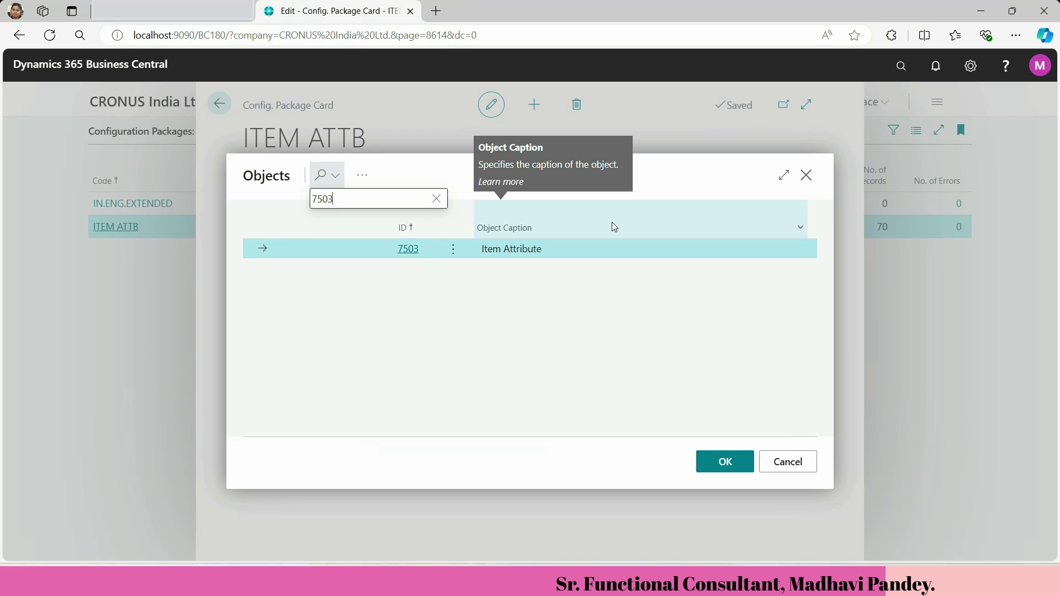
click(790, 463)
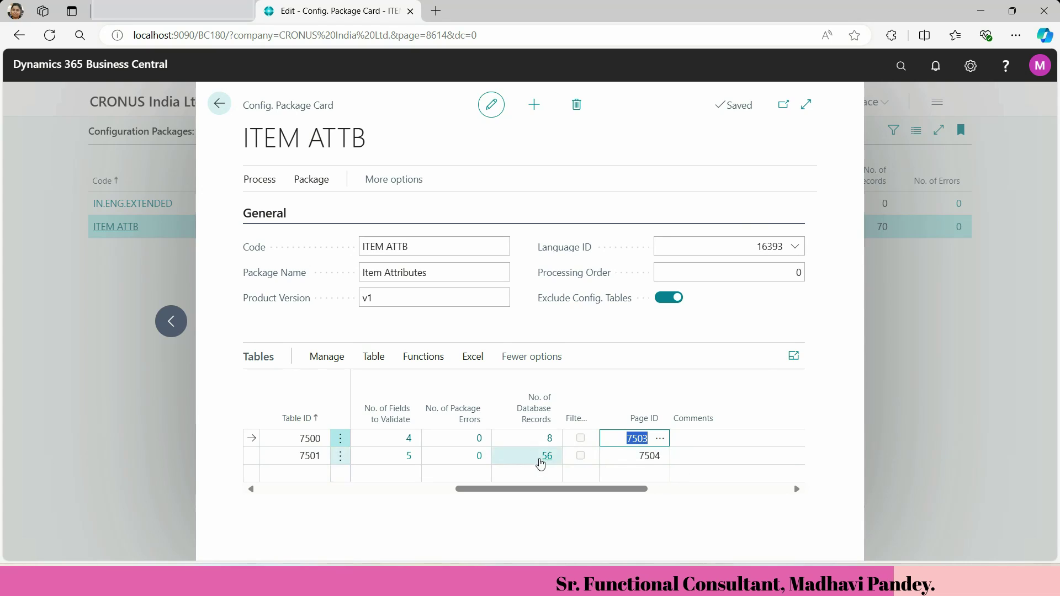
Step: Check the database records of table 7501 and browse the item attribute records of table 7500 from Depth to Colours
click(548, 456)
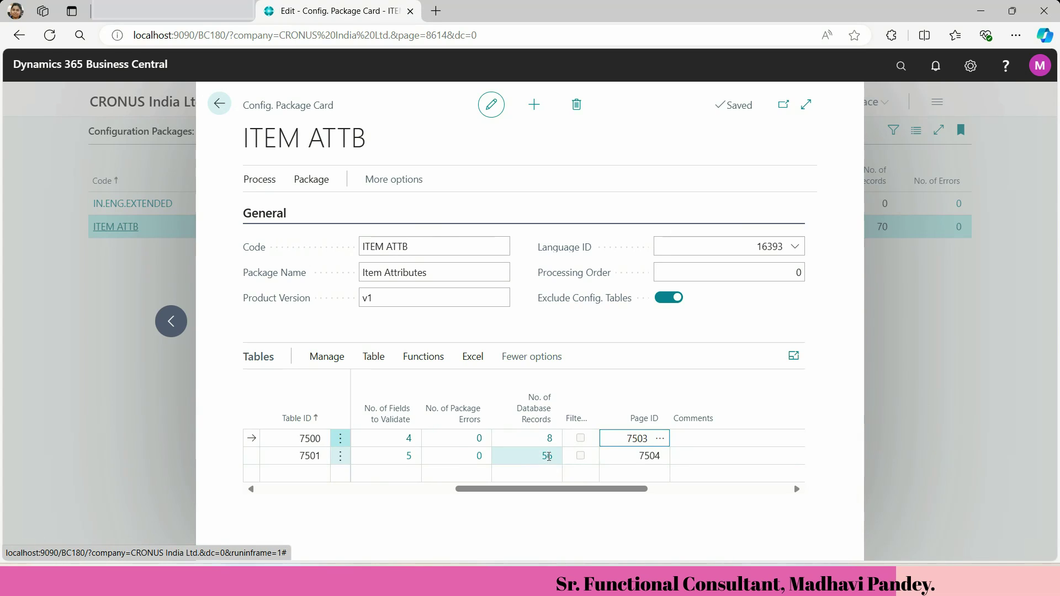
click(219, 104)
click(553, 442)
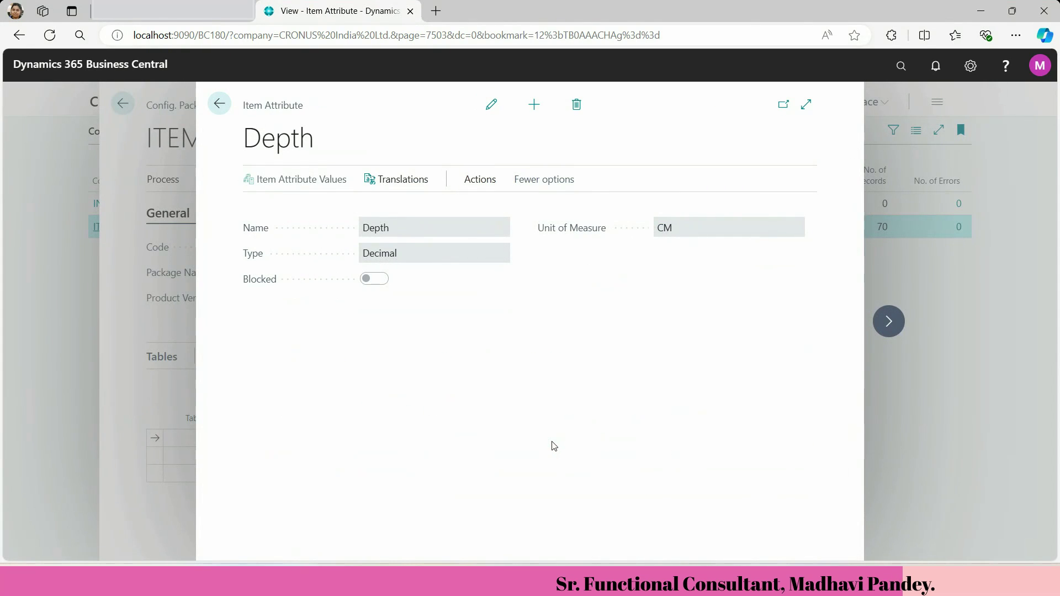
click(891, 331)
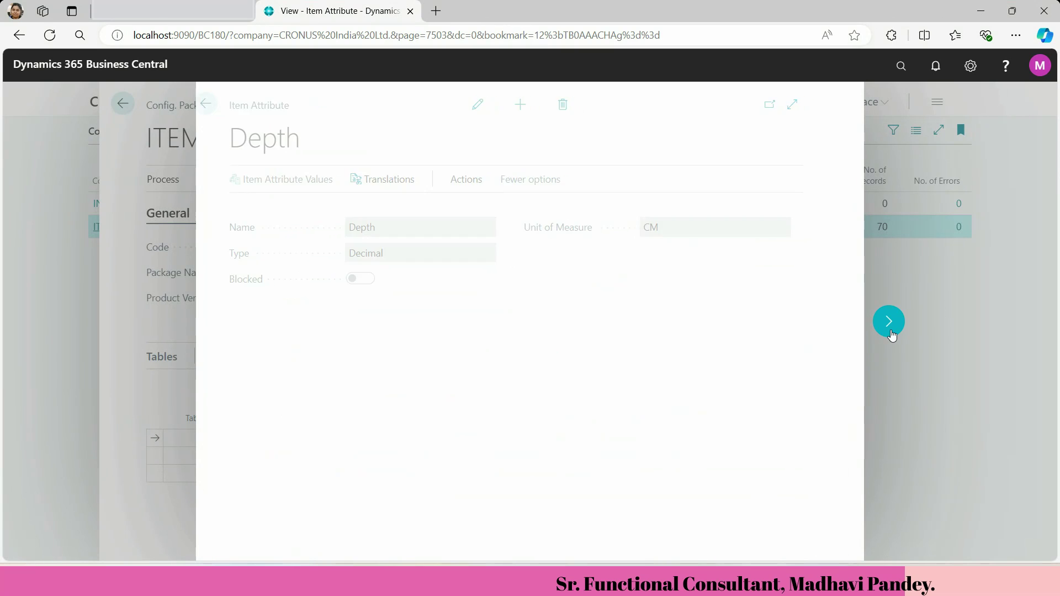
click(890, 326)
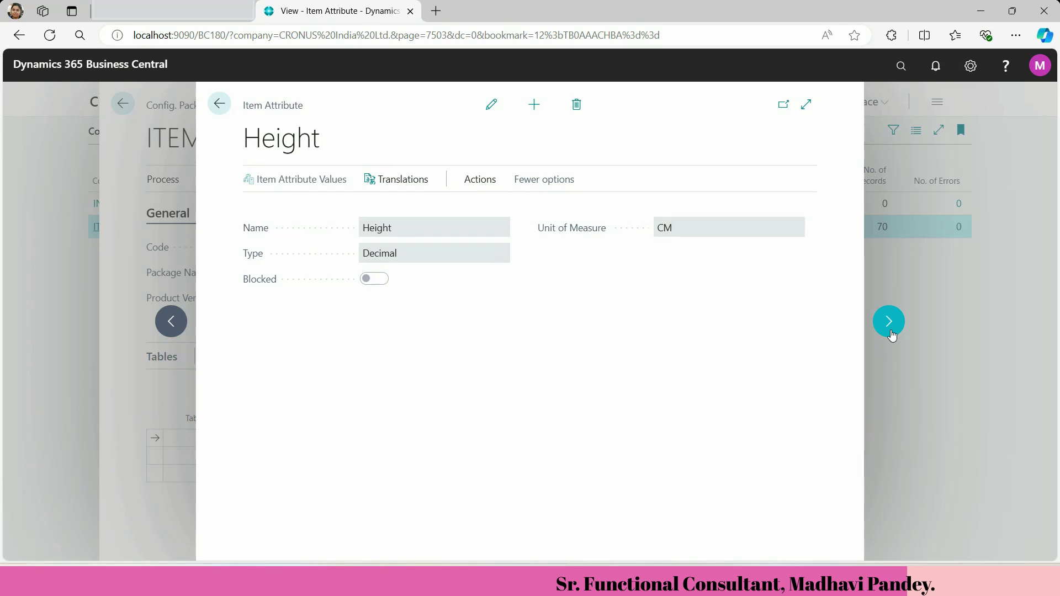
click(891, 331)
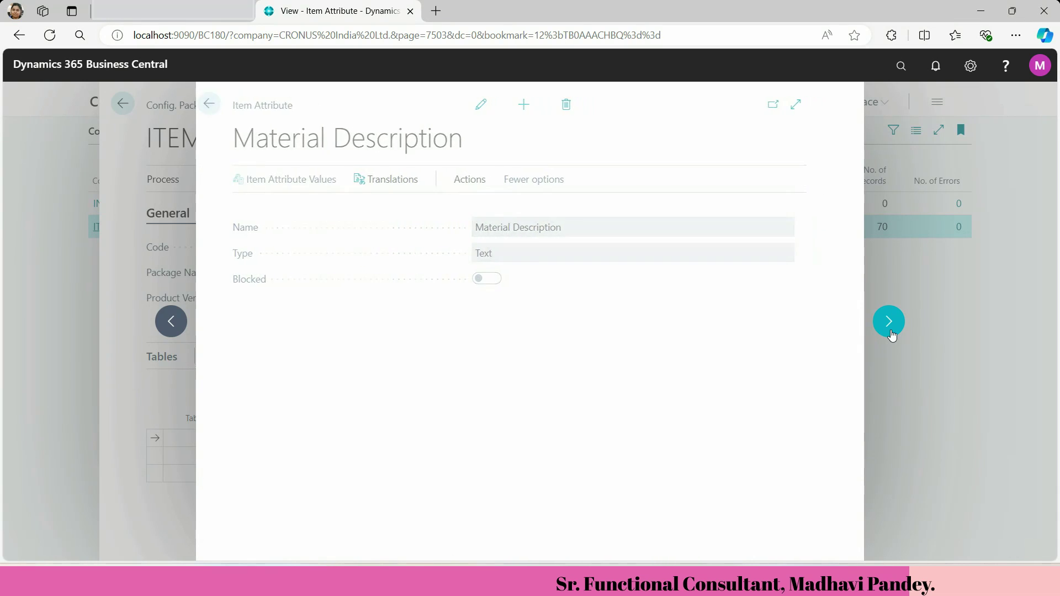
click(890, 326)
click(890, 325)
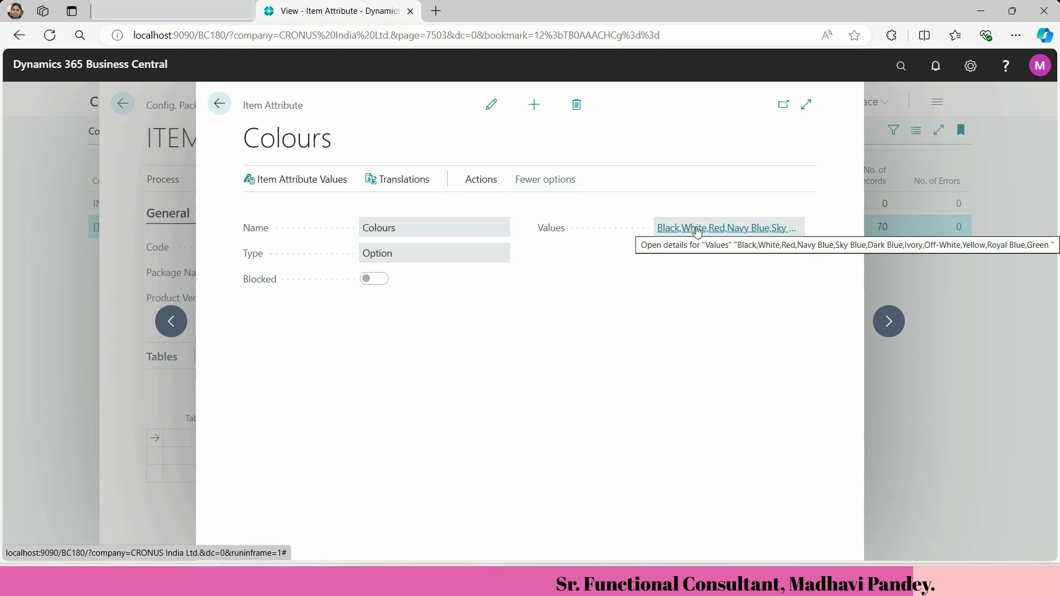
Step: Review the Colours attribute's item attribute values, opening them both from the card's action and its Values field, and return to the package card
click(306, 186)
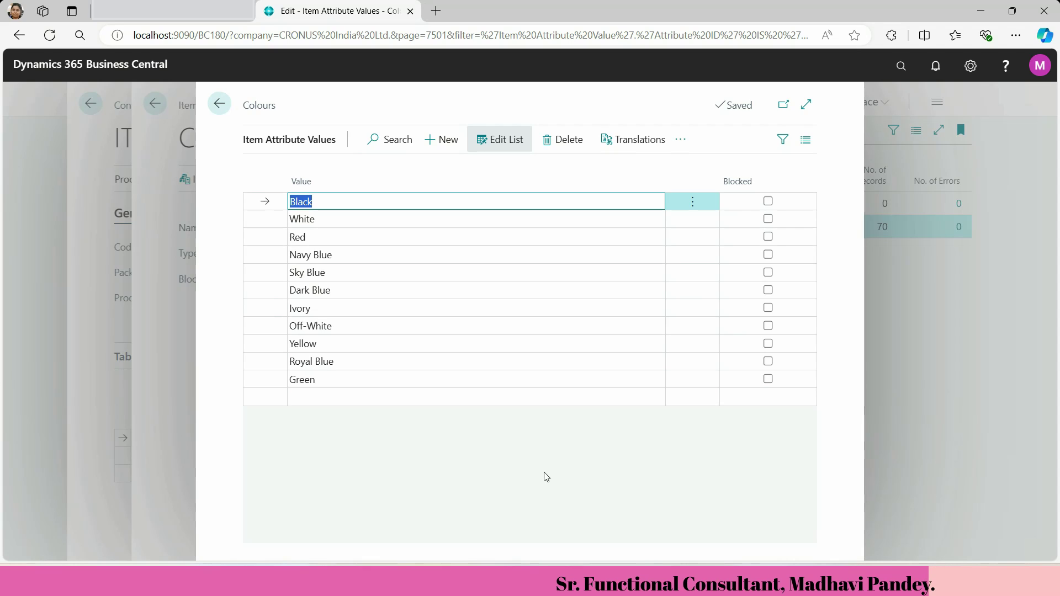
click(219, 104)
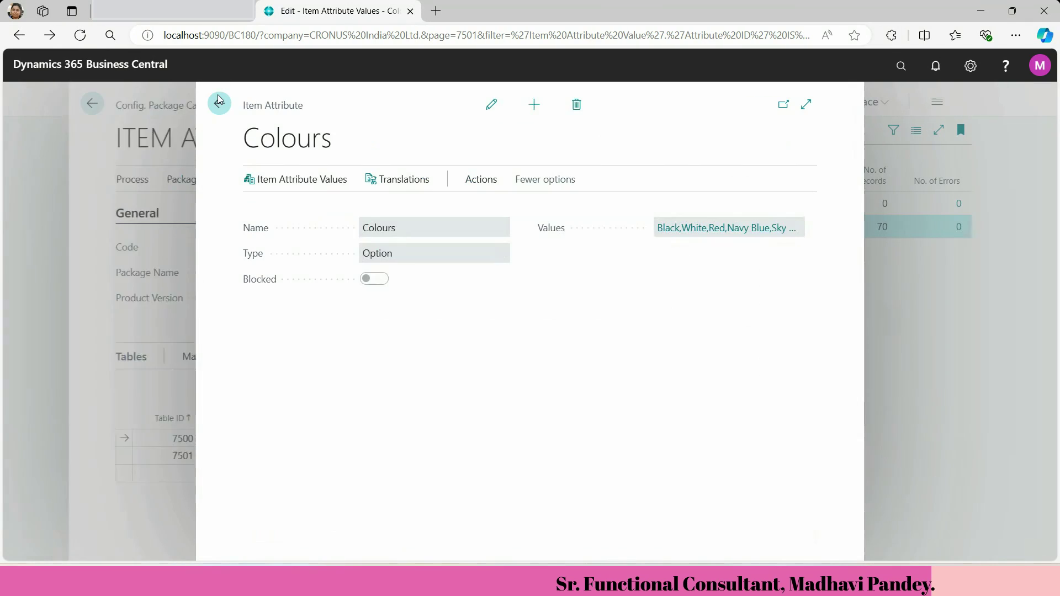
click(713, 229)
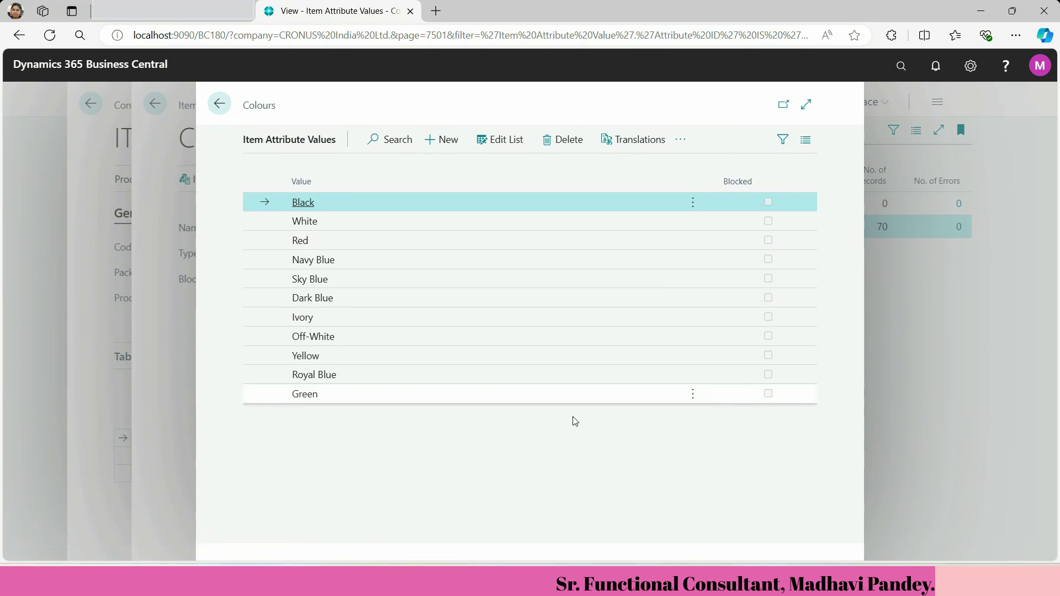
click(228, 108)
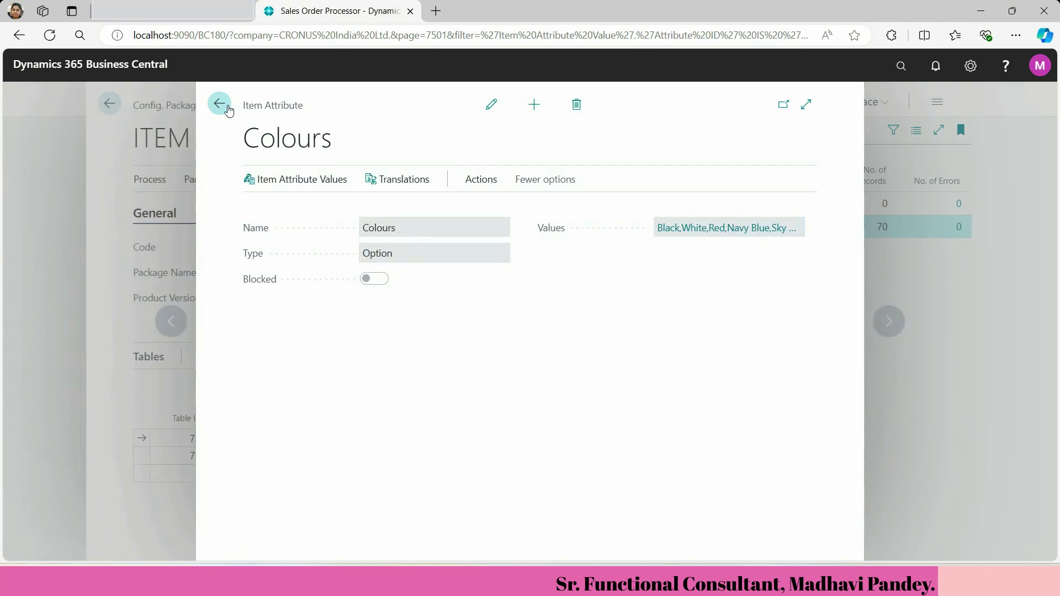
click(296, 179)
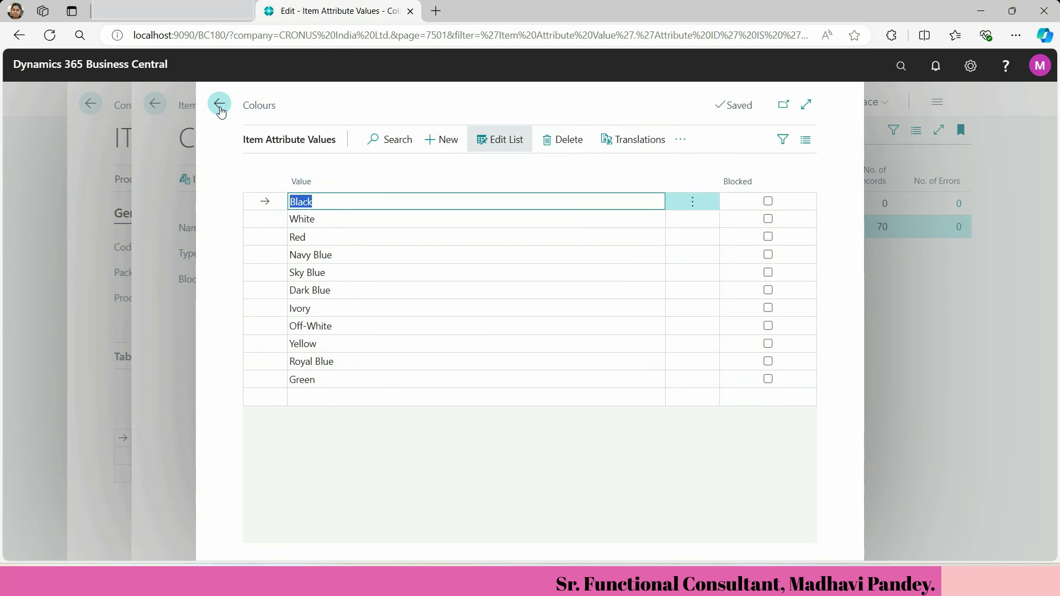
click(220, 106)
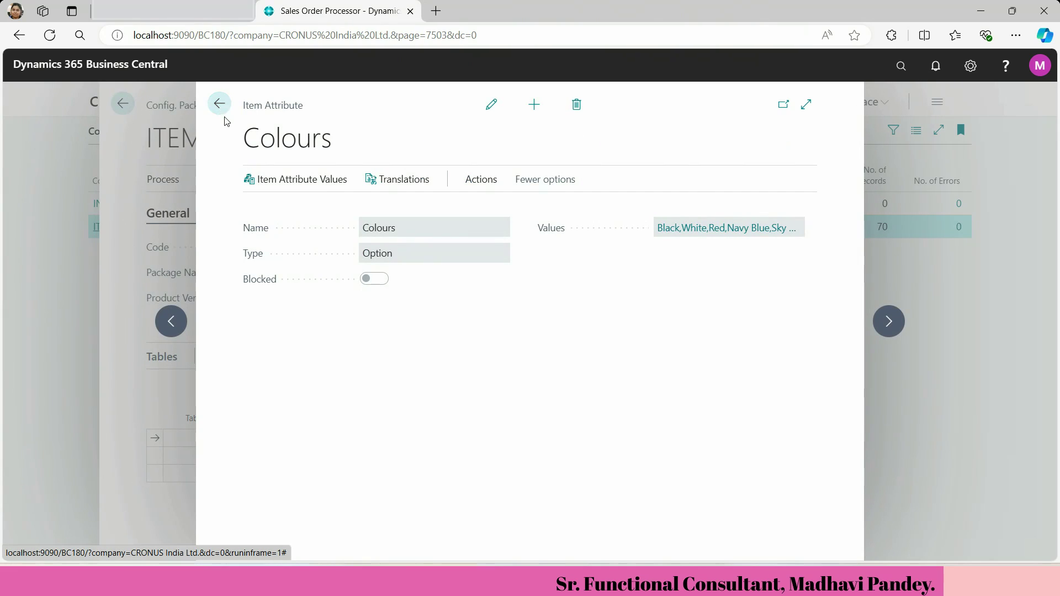
click(219, 106)
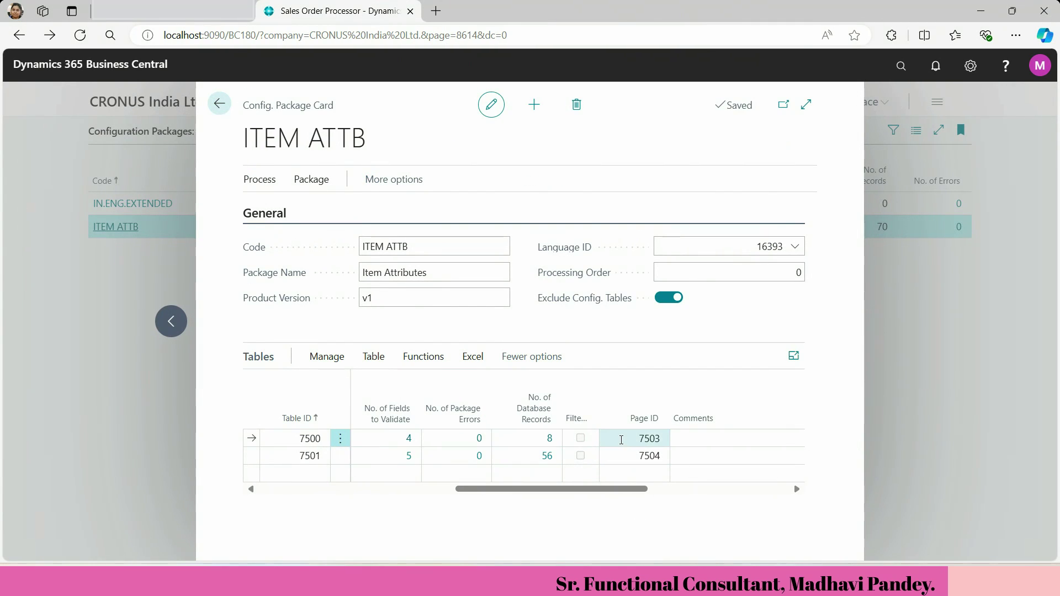
Step: Open the database records of table 7500 and browse the item attribute cards through to Colours
click(621, 439)
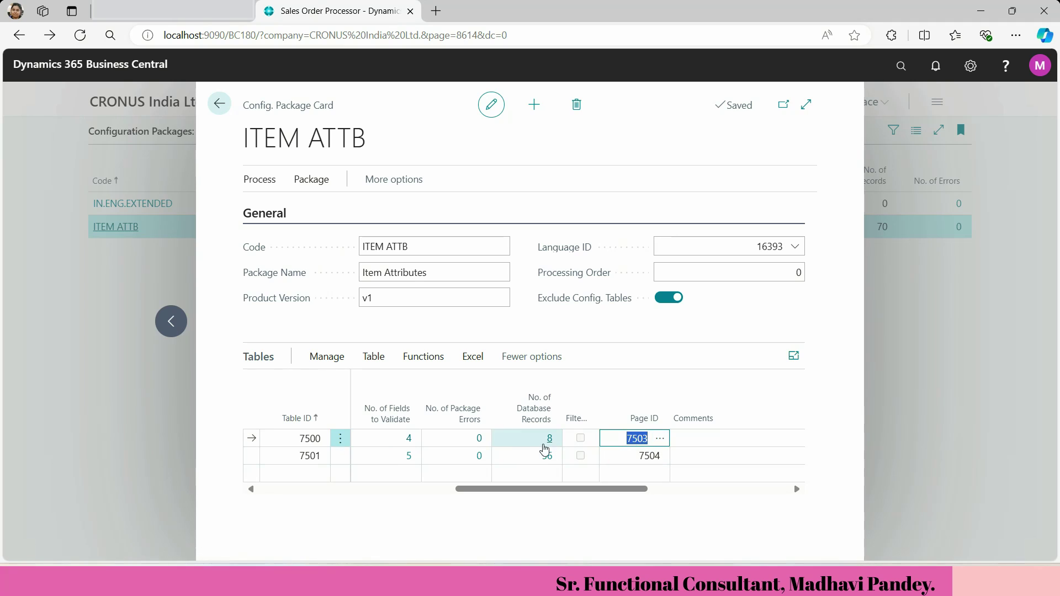
click(552, 446)
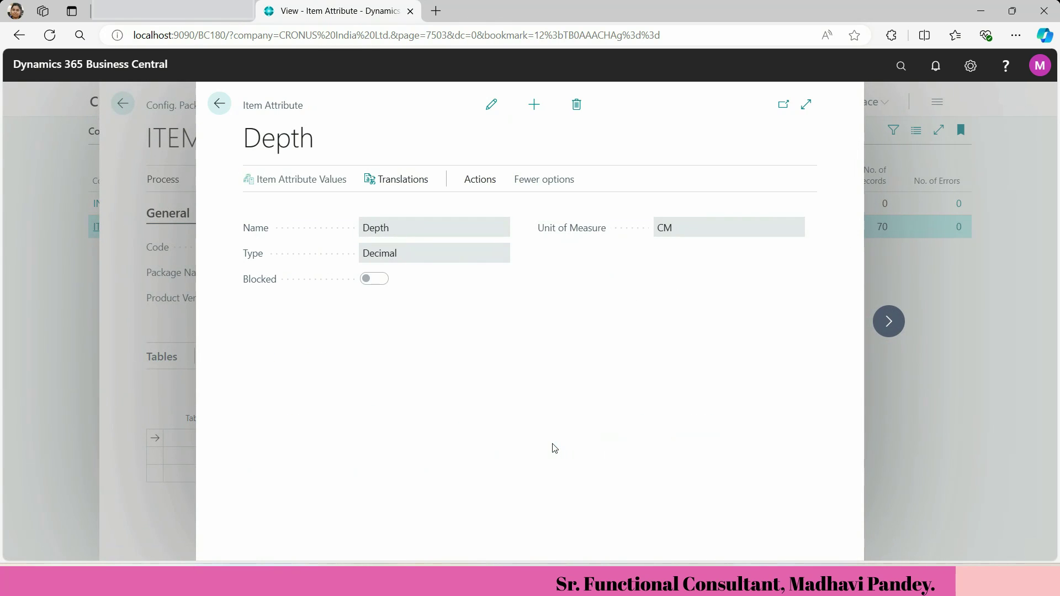
click(894, 335)
click(889, 321)
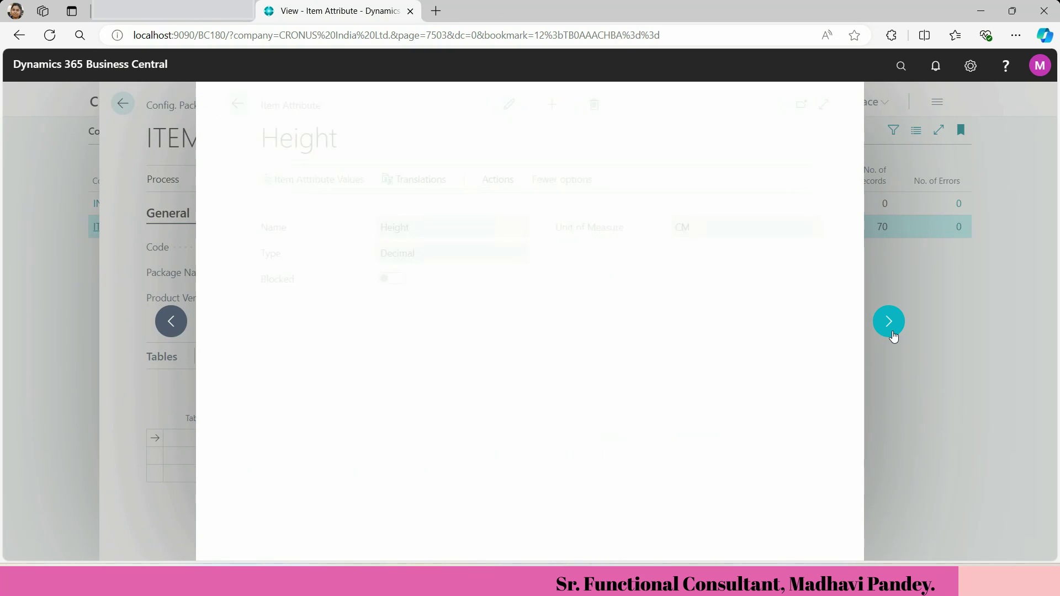
click(891, 326)
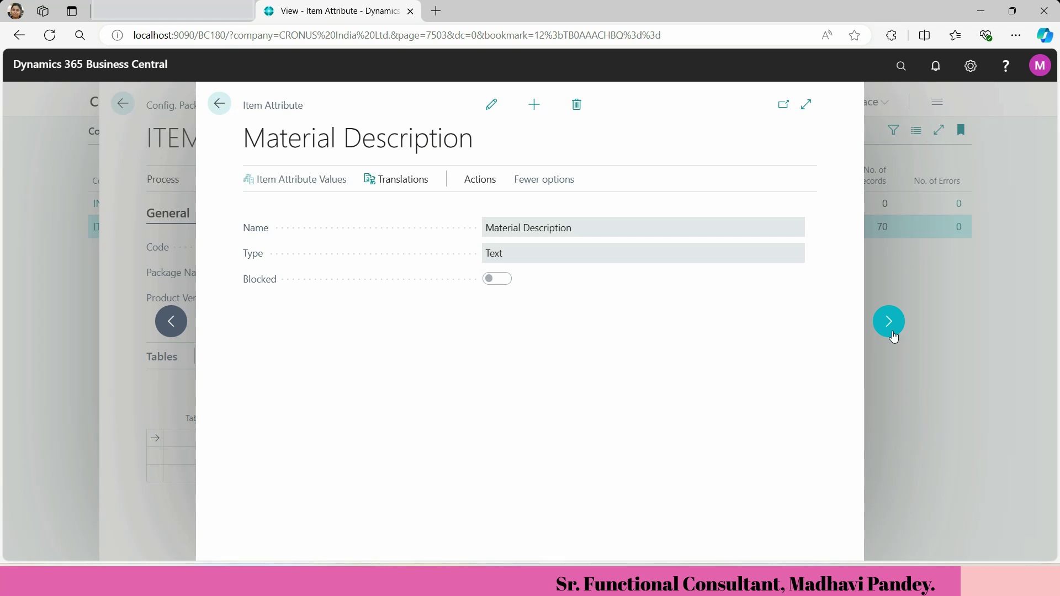
click(890, 326)
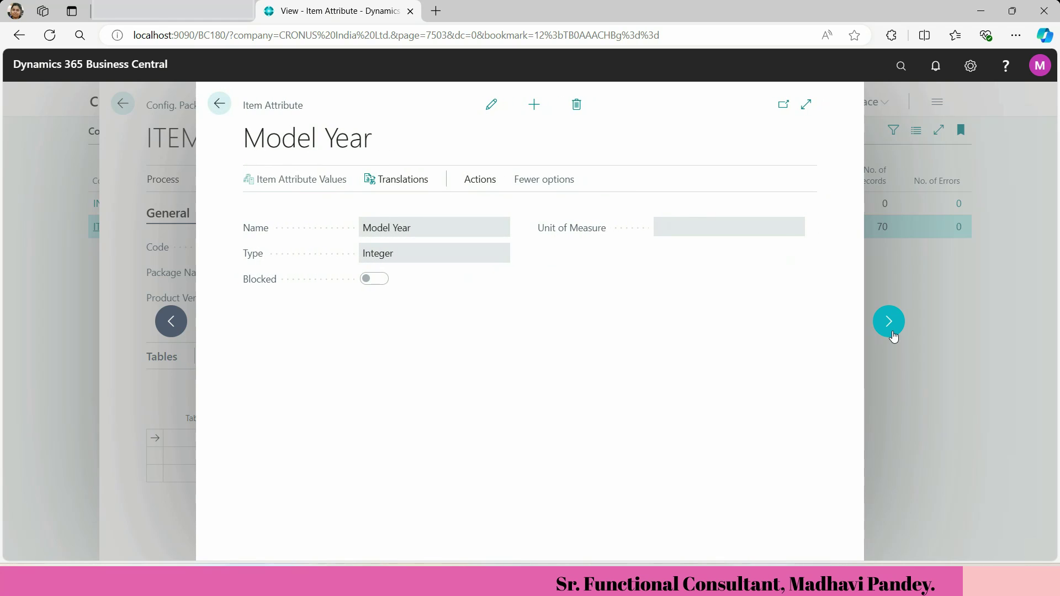
click(893, 331)
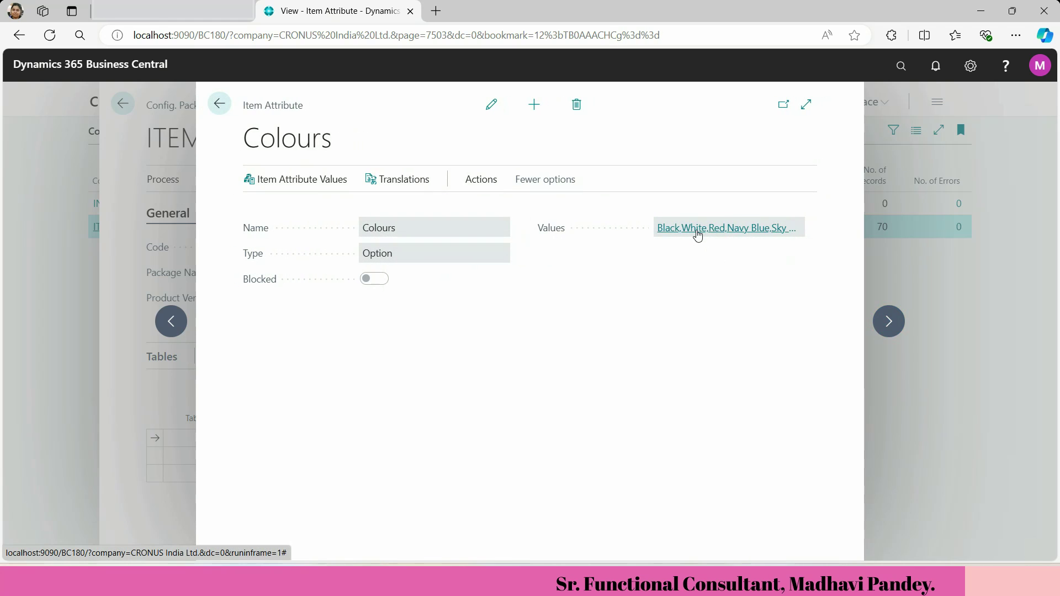
Step: Check the Yellow, Royal Blue and Green values of the Colours attribute, then return to the Configuration Packages list
click(698, 231)
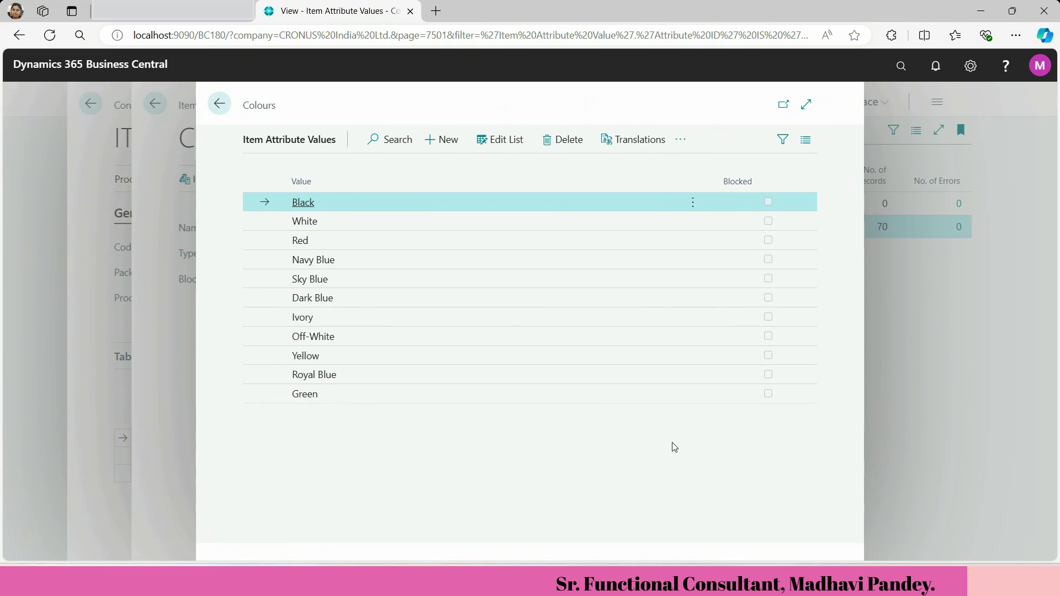
click(357, 361)
click(358, 375)
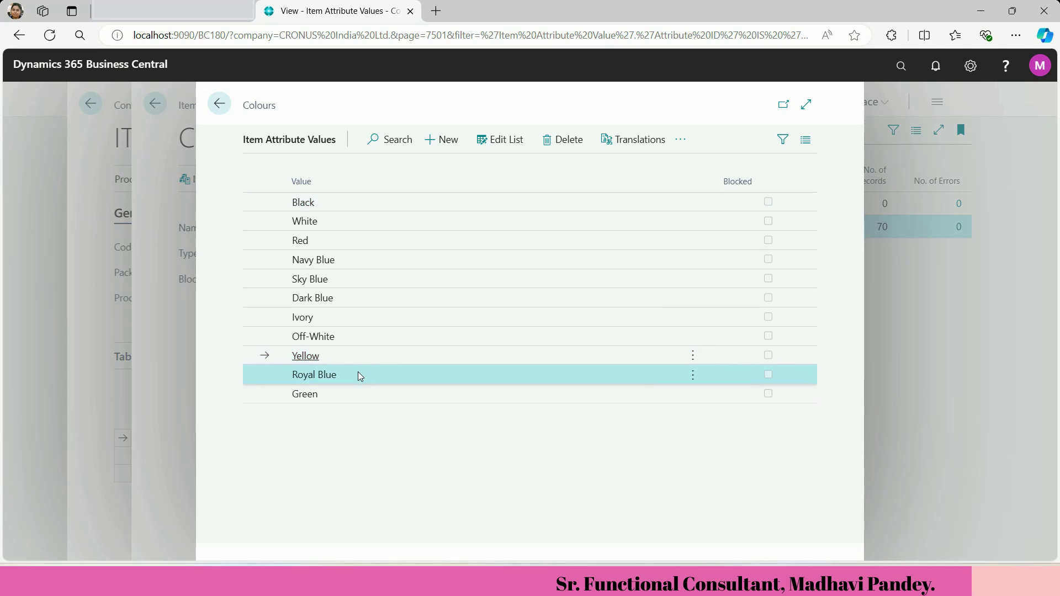
click(359, 394)
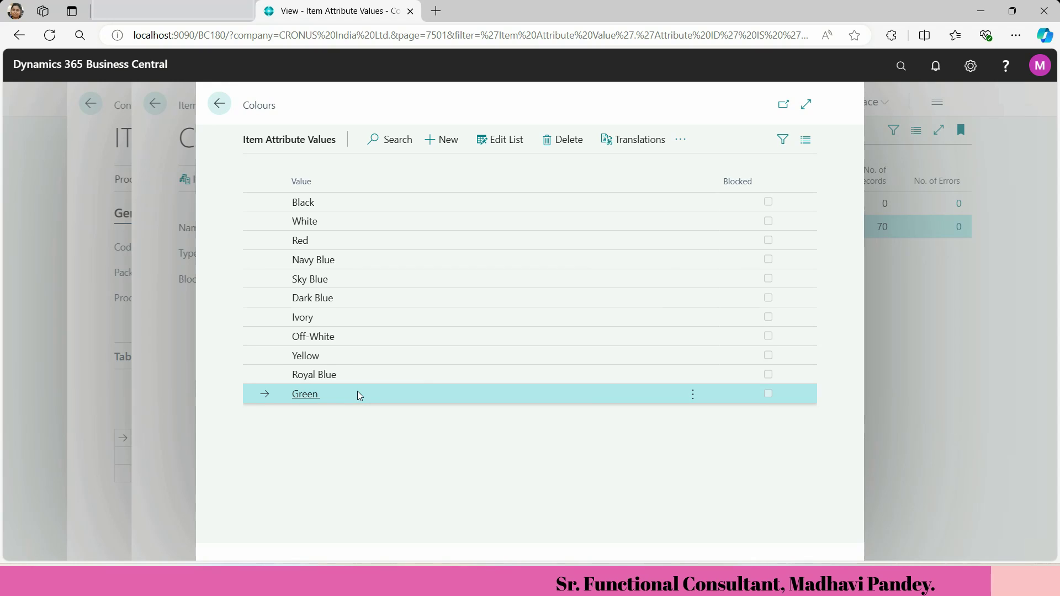
click(220, 105)
click(220, 105)
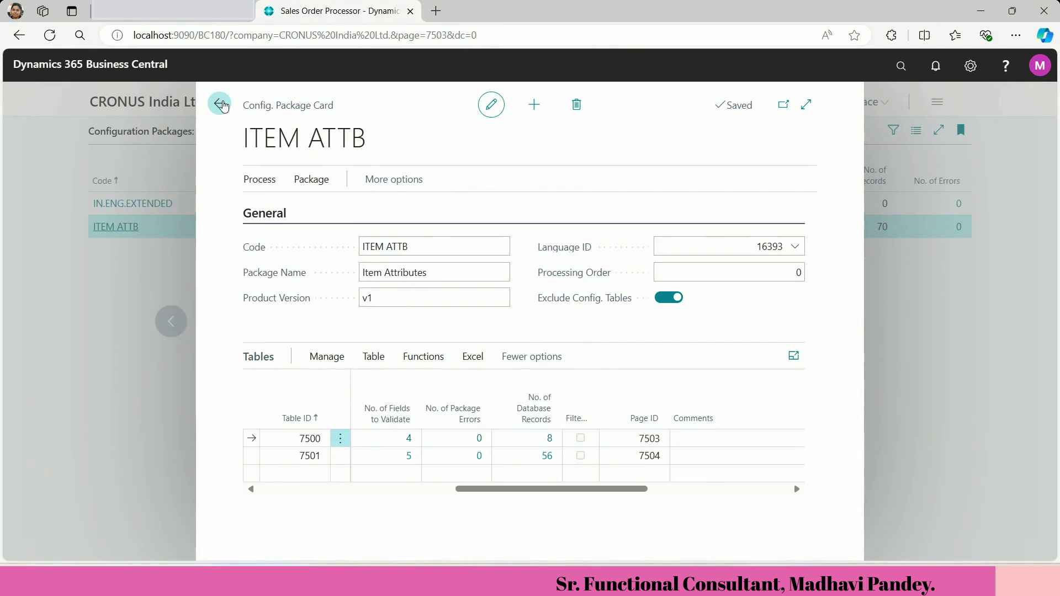
click(219, 104)
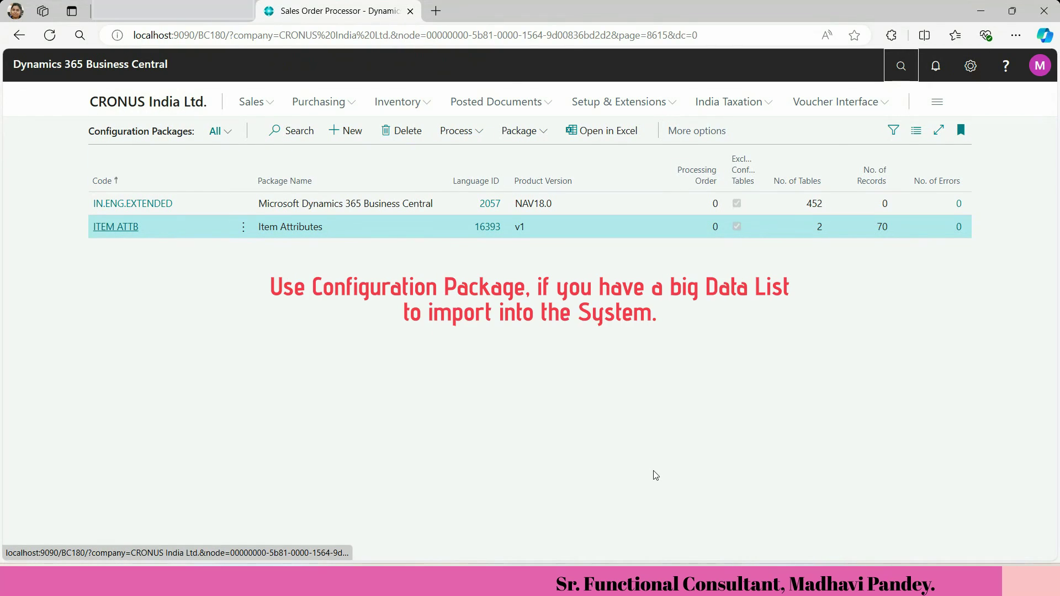
Step: Search the application for "item att", bookmark the Item Attributes page and open it
click(901, 65)
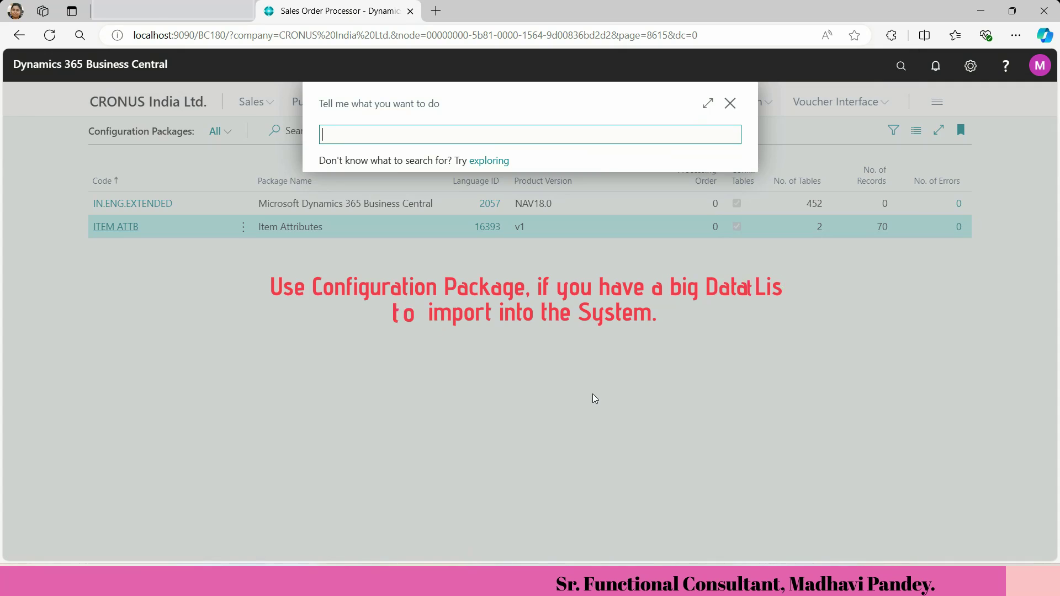
text(item att)
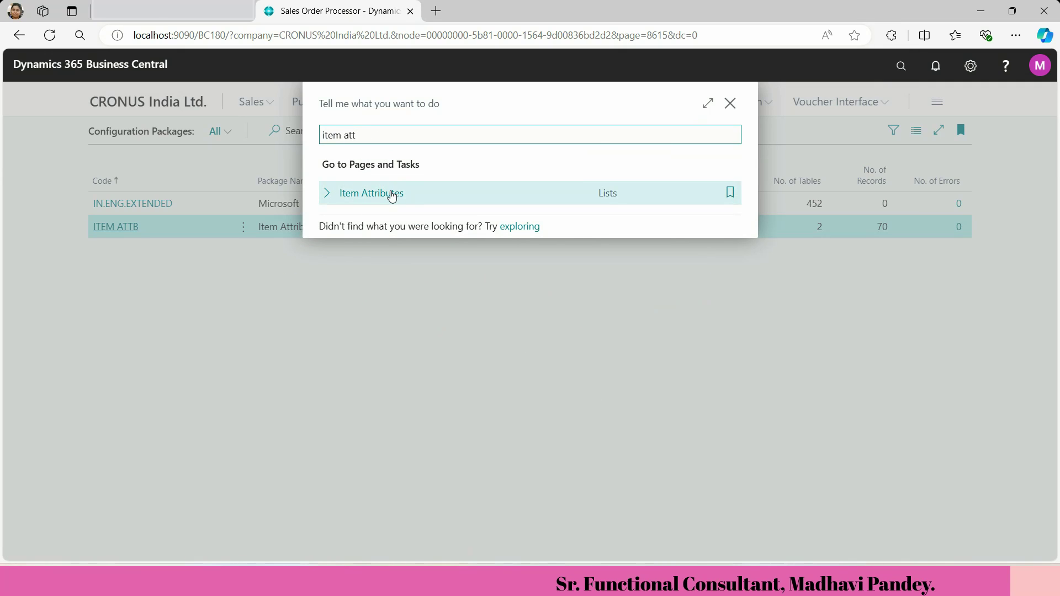
click(395, 195)
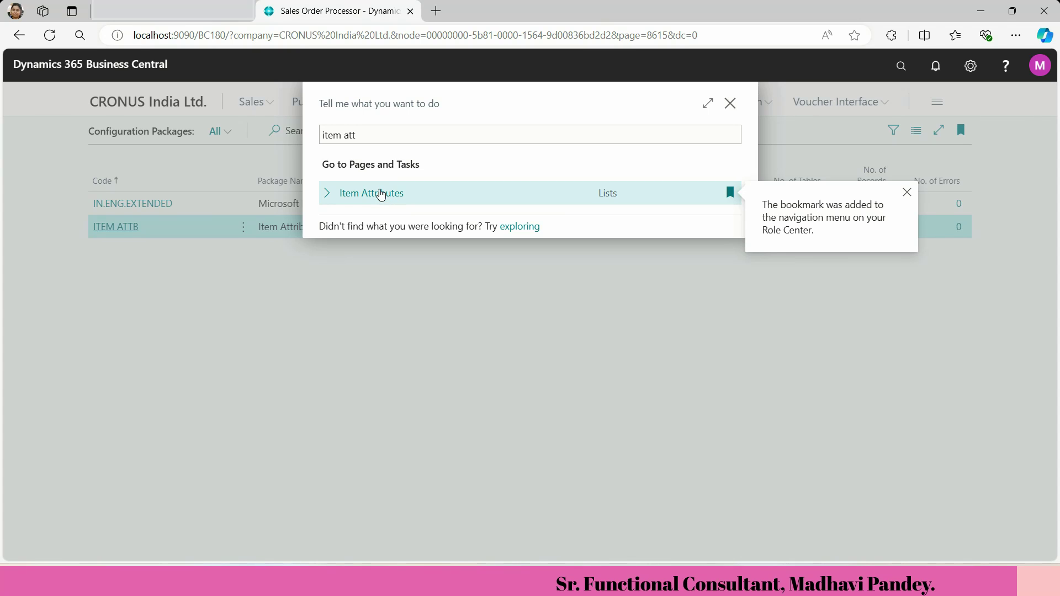
click(381, 194)
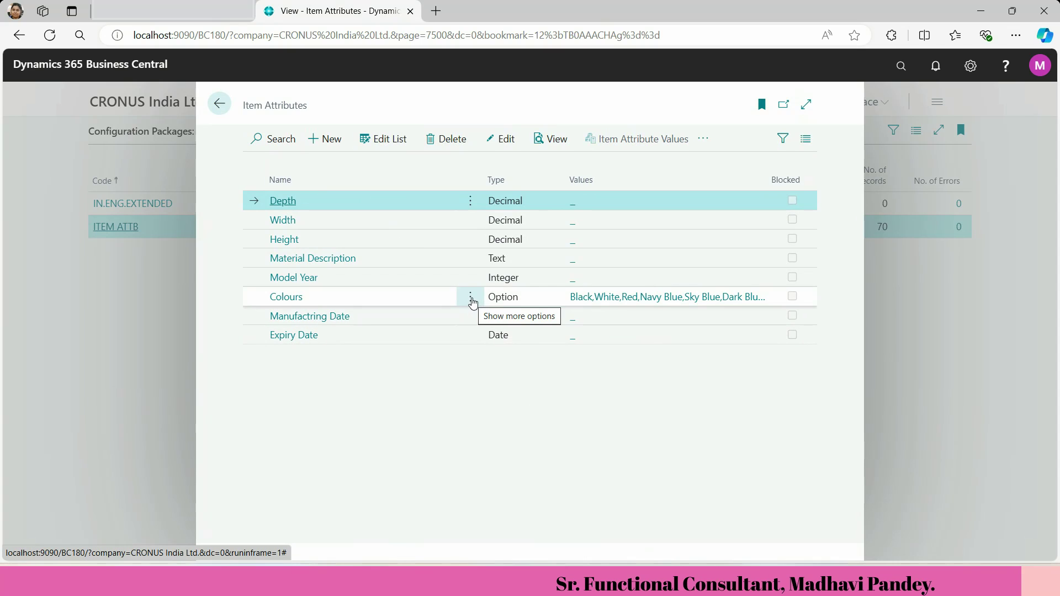
Step: View the Colours attribute from the Item Attributes list and check its Yellow, Royal Blue and Green values
click(473, 301)
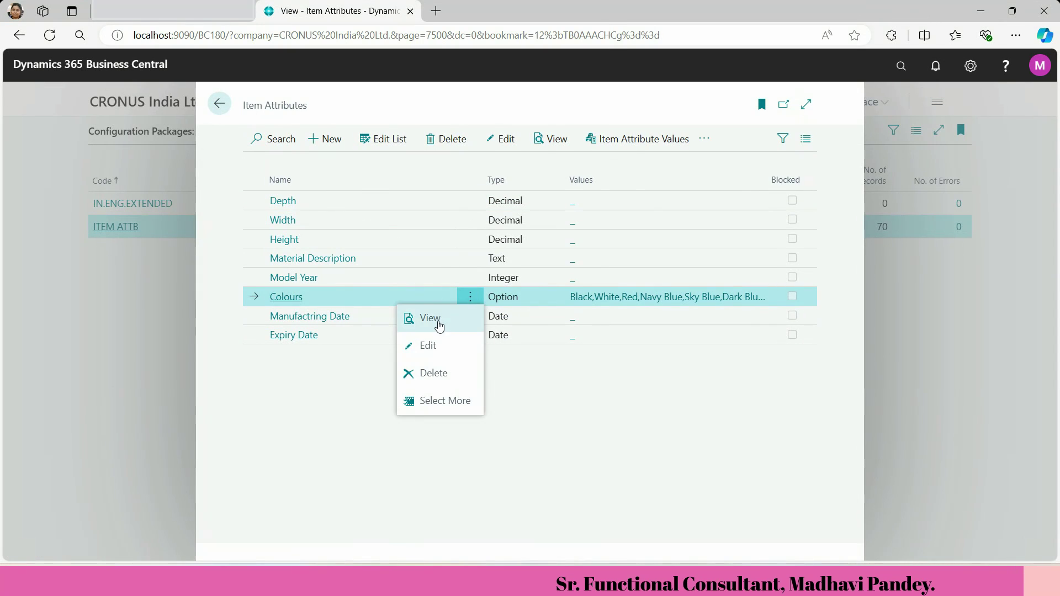
click(437, 385)
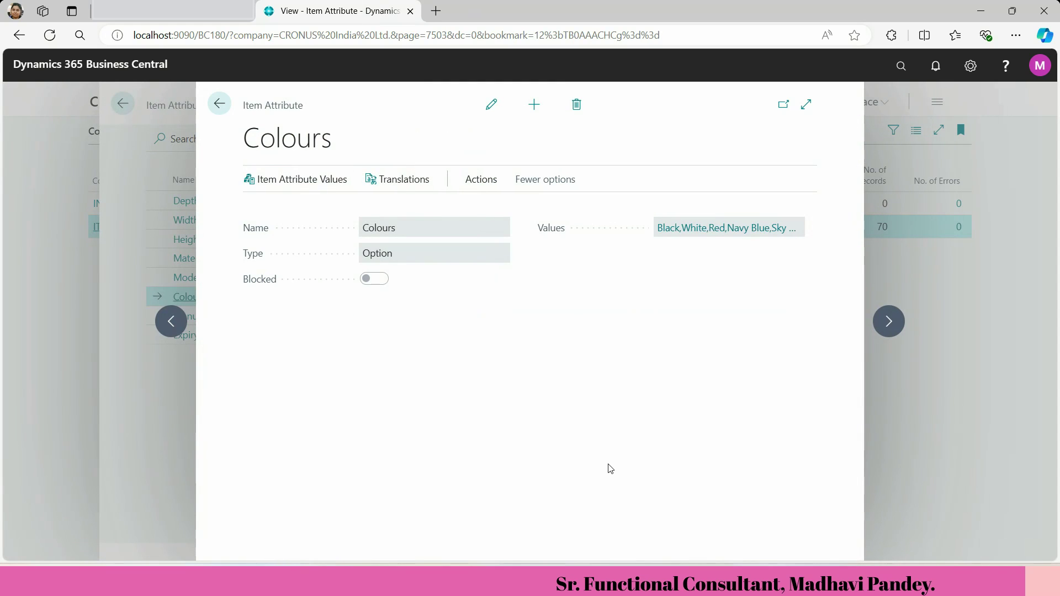
click(696, 234)
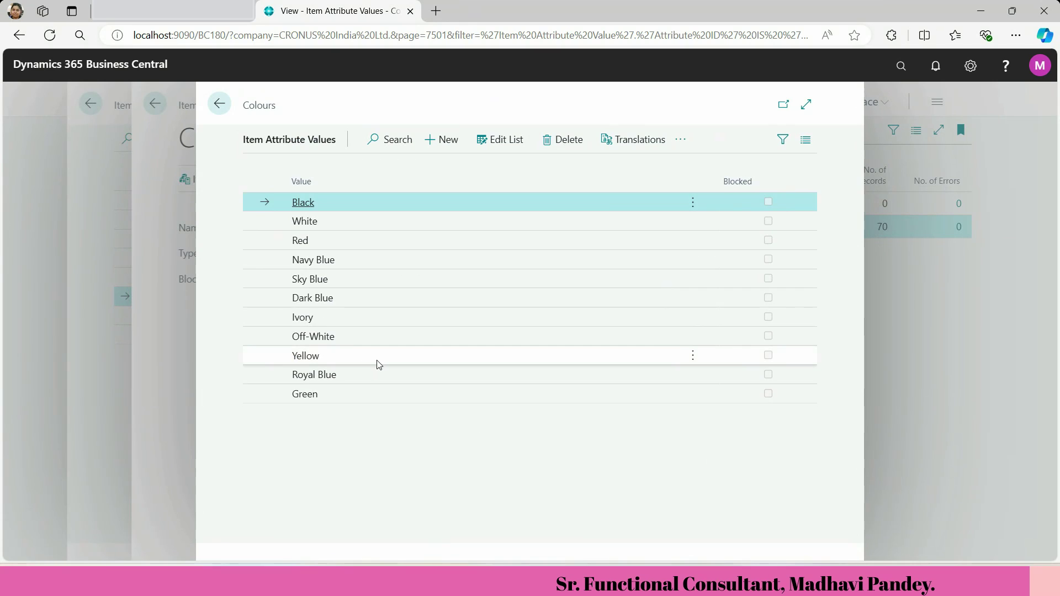
click(377, 360)
click(376, 378)
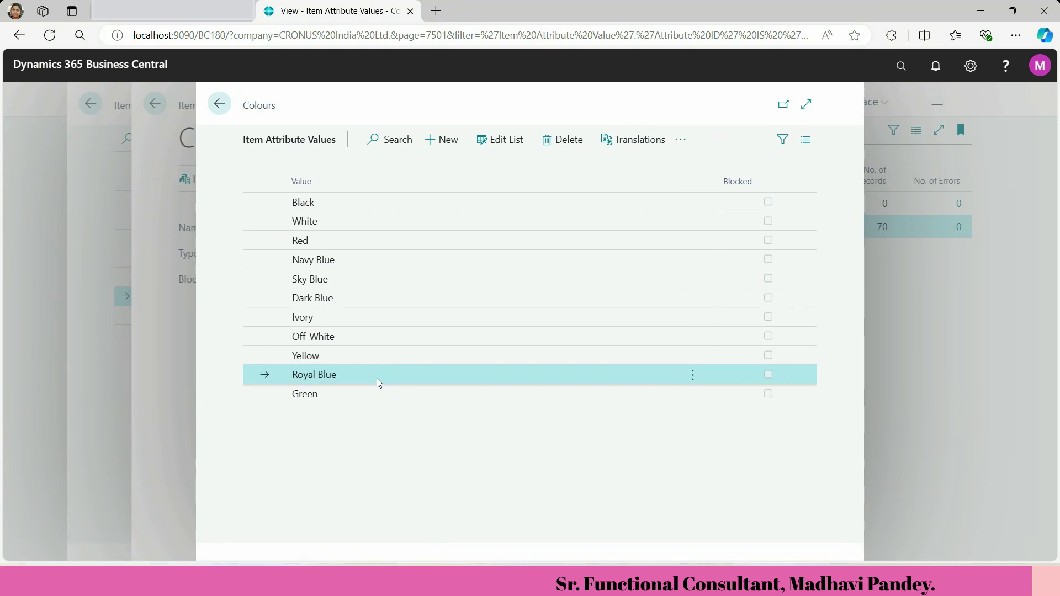
click(378, 398)
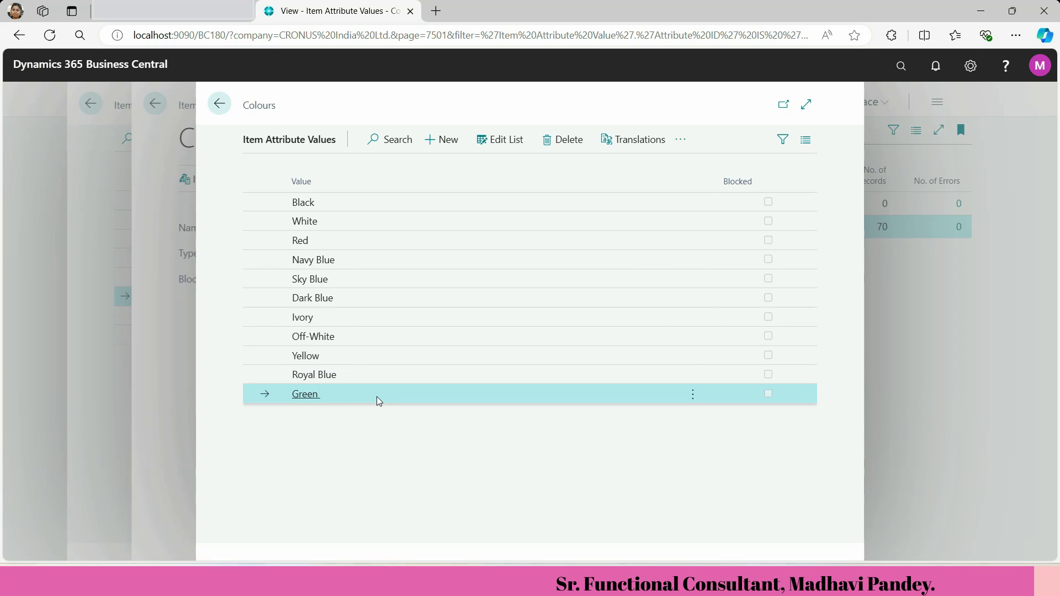